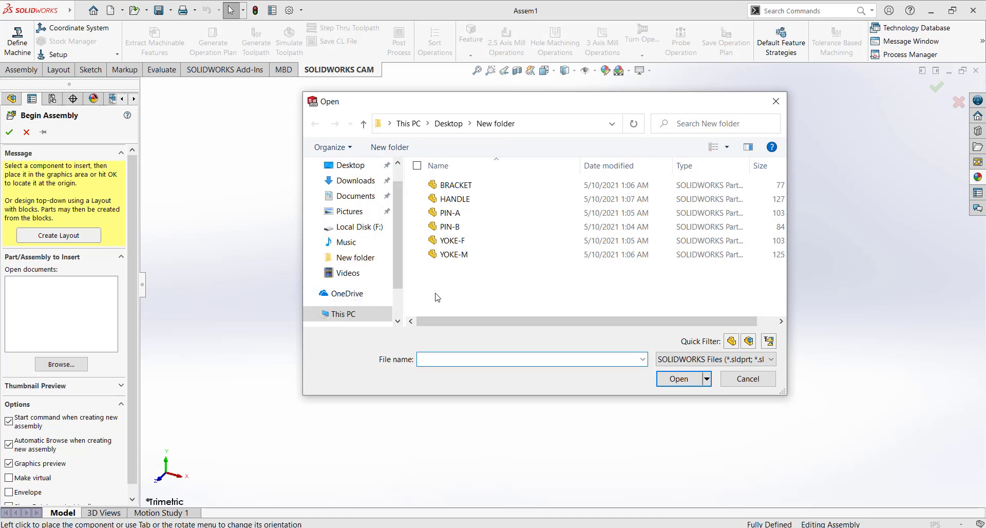
Show the part files as thumbnail icons and insert the BRACKET part as the assembly's first component
right_click(435, 293)
mouse_move(318, 301)
click(473, 319)
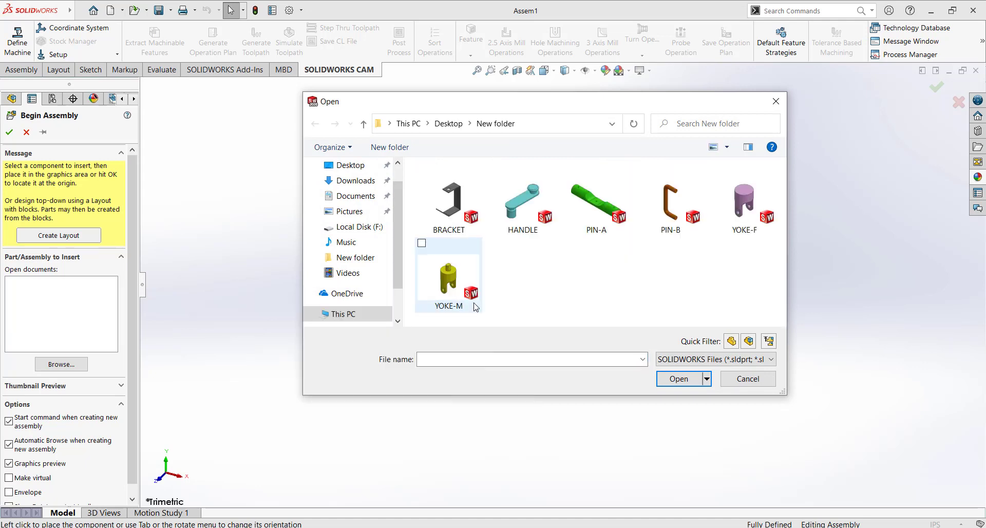
click(462, 205)
click(678, 378)
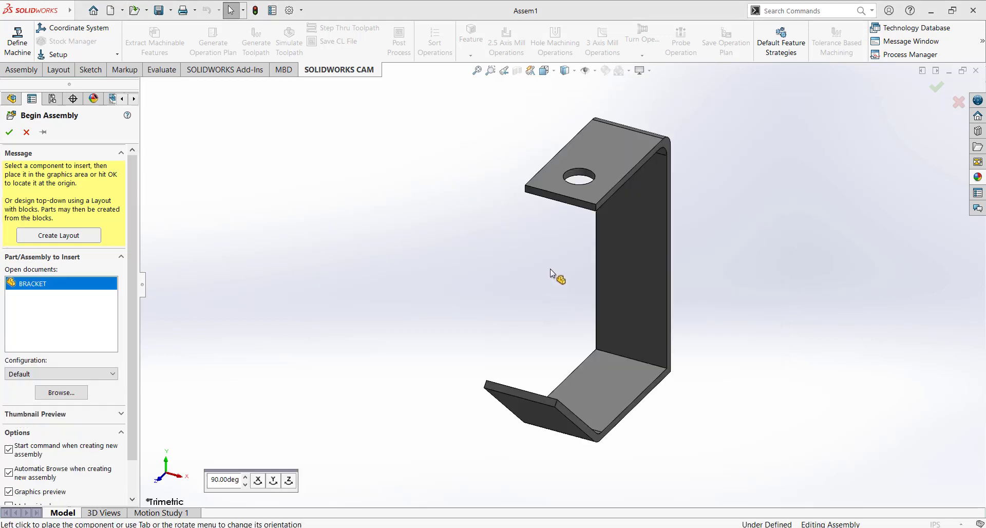
click(553, 253)
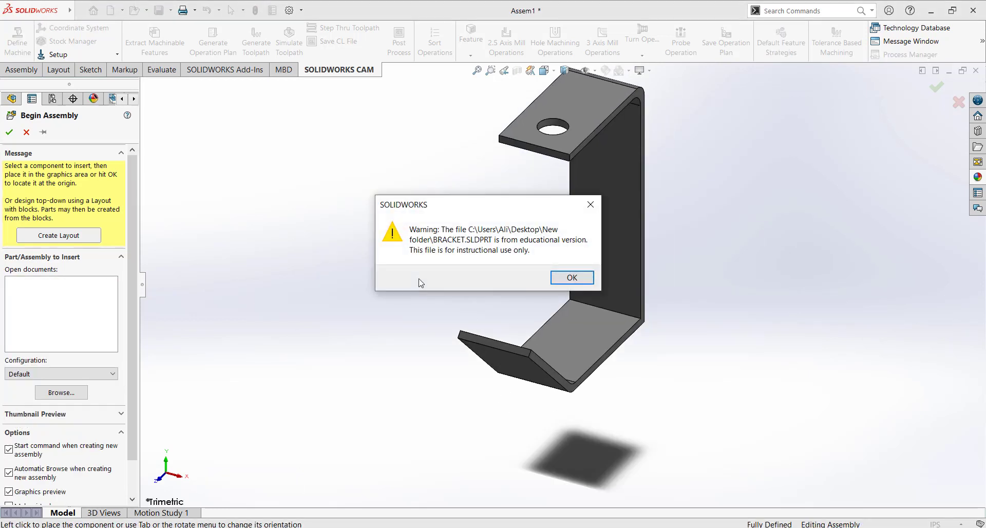
click(568, 275)
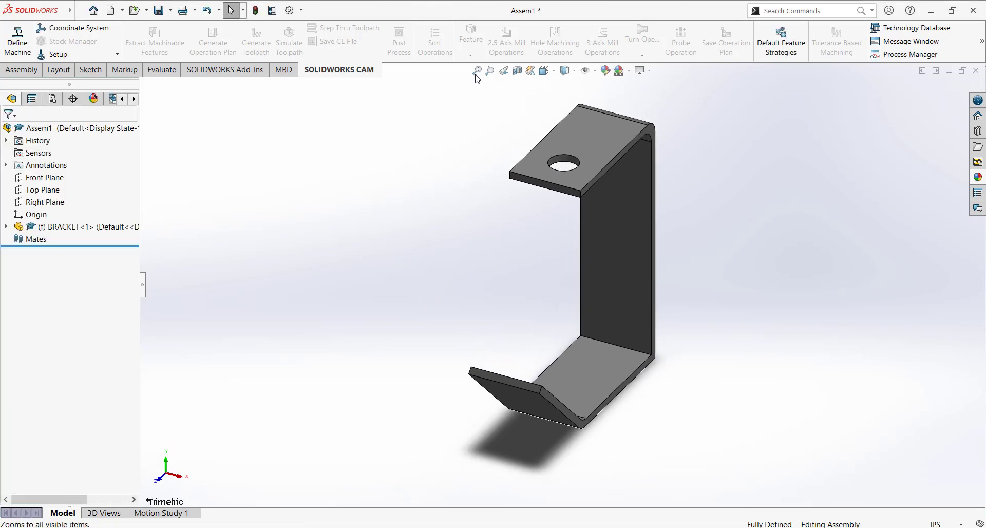
Insert the YOKE-M part and place it beside the bracket's open side
click(33, 71)
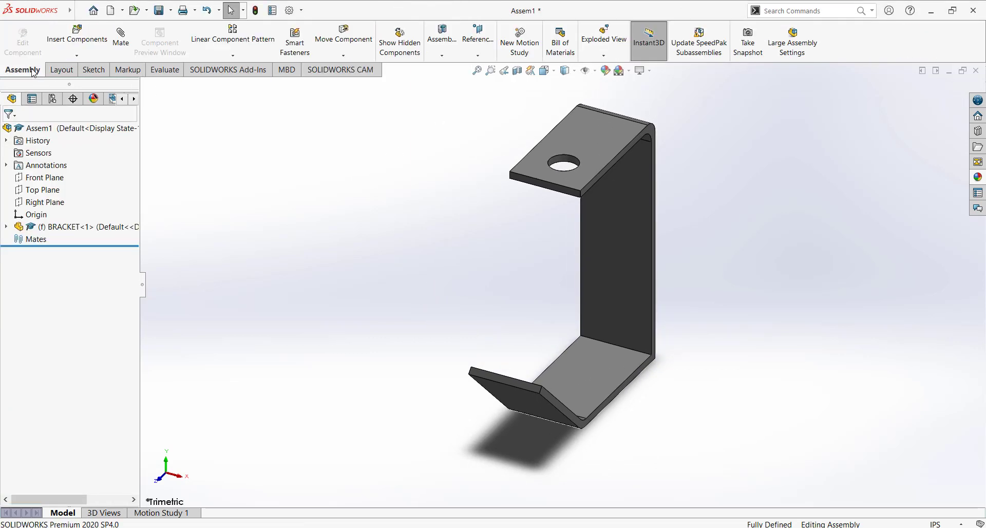
click(66, 51)
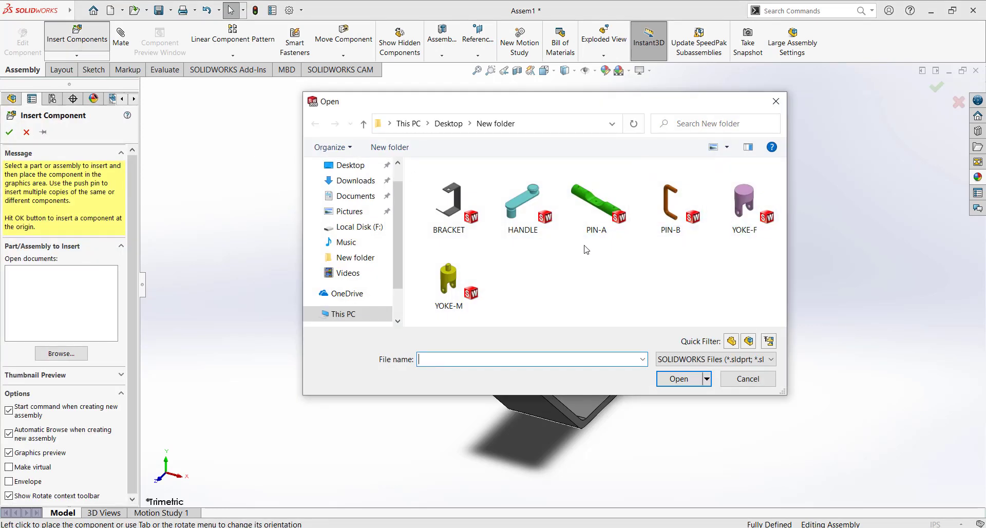
click(445, 306)
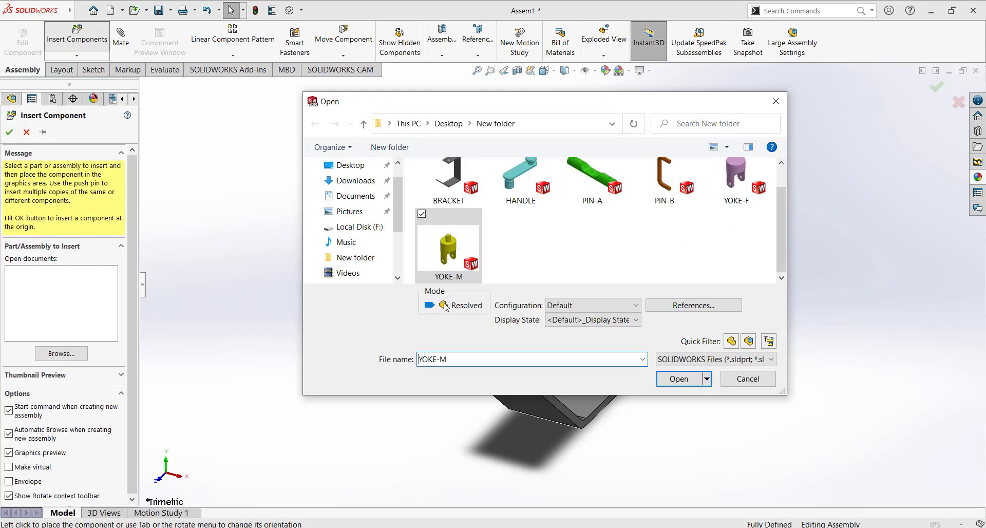
click(680, 380)
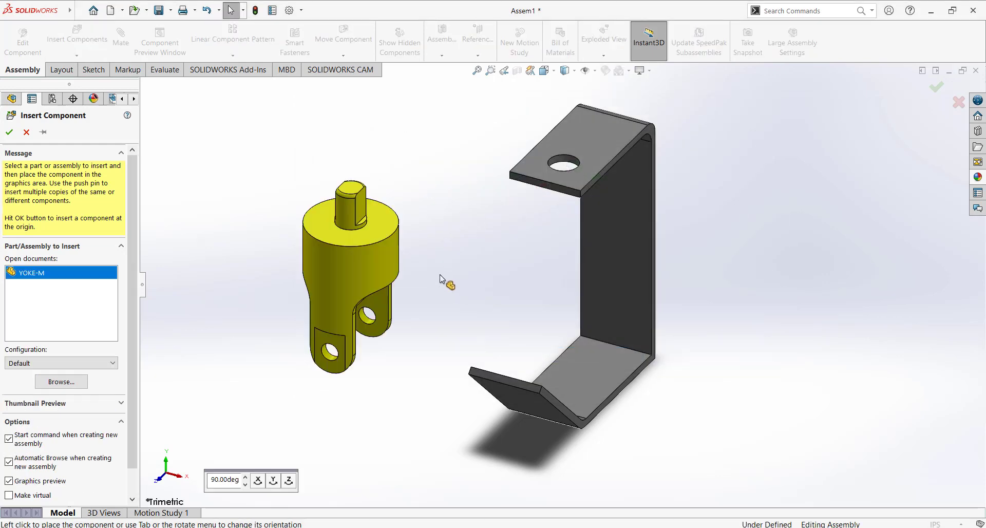
click(398, 268)
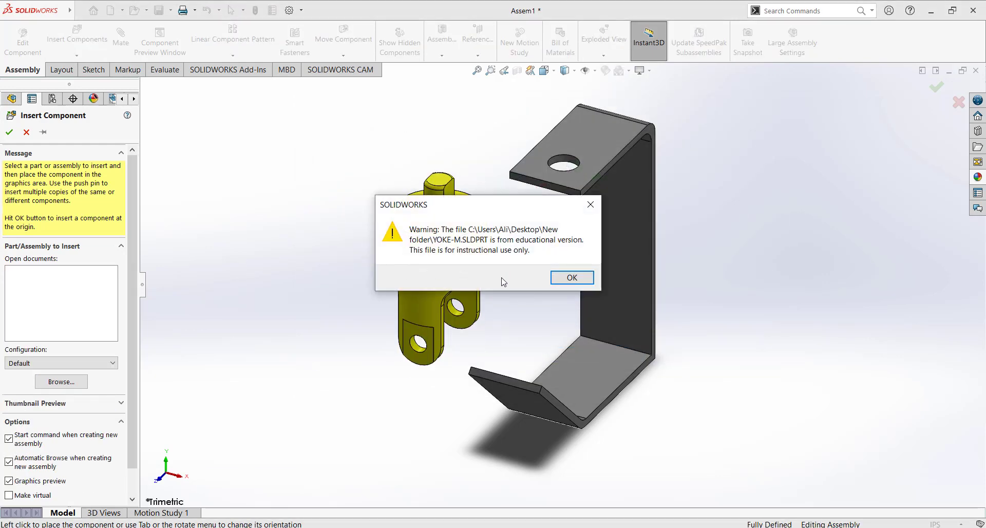
click(558, 282)
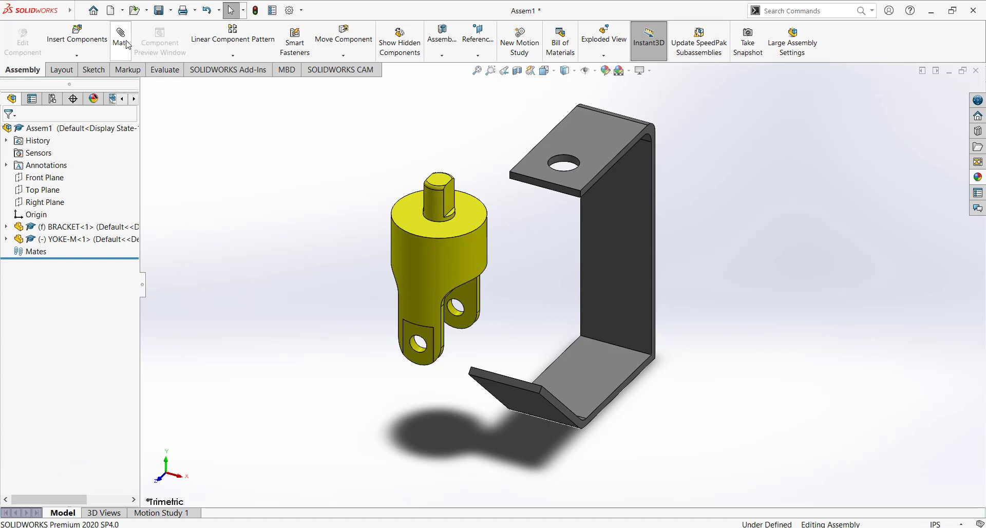
Add a concentric mate between YOKE-M's shaft and the hole in the bracket's upper flange
click(126, 45)
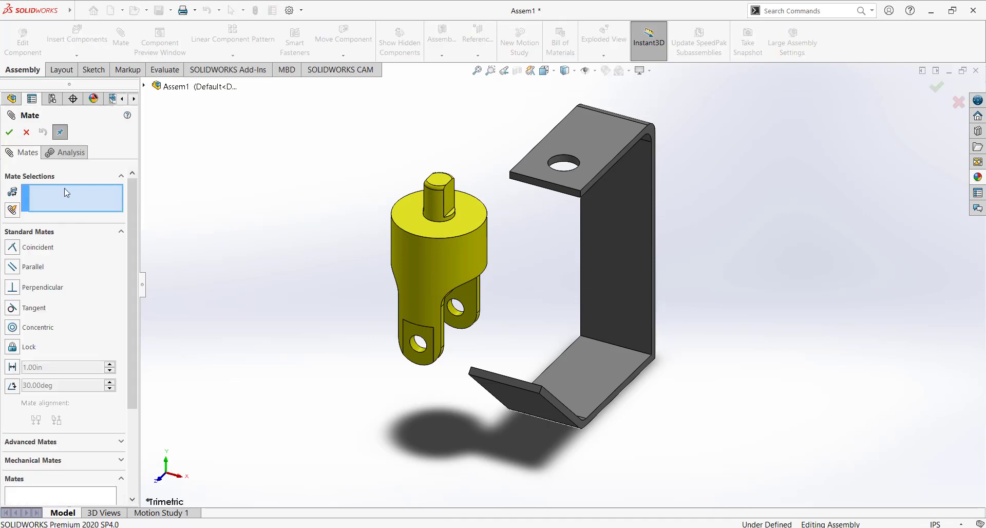
click(434, 199)
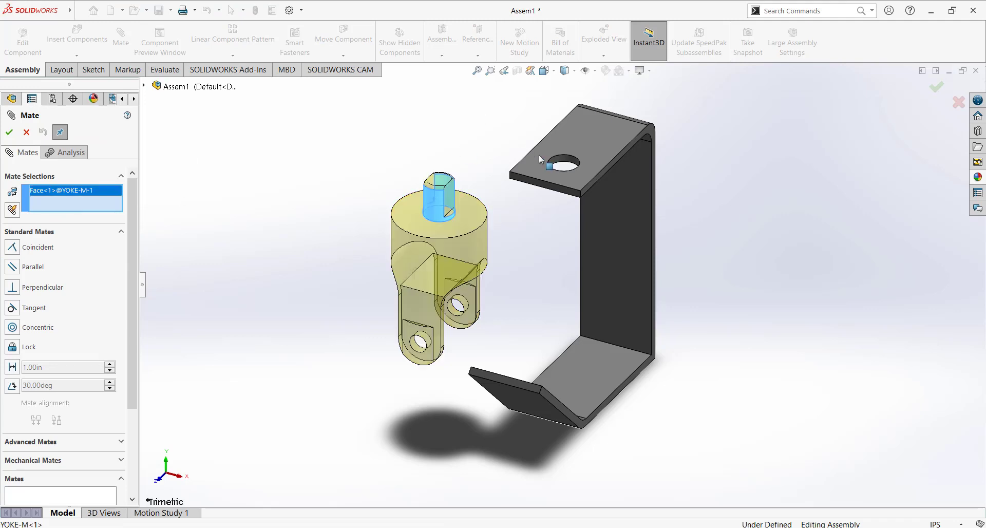
click(565, 165)
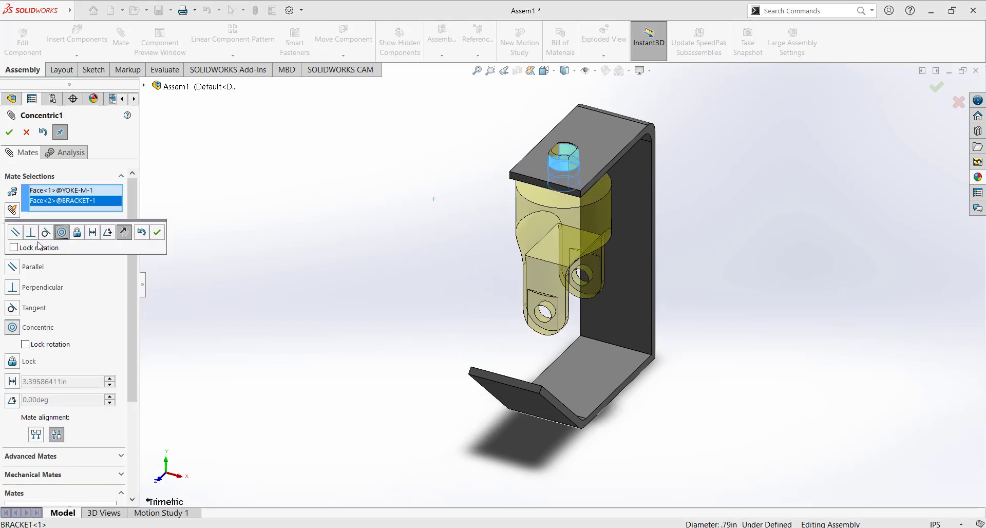
click(9, 132)
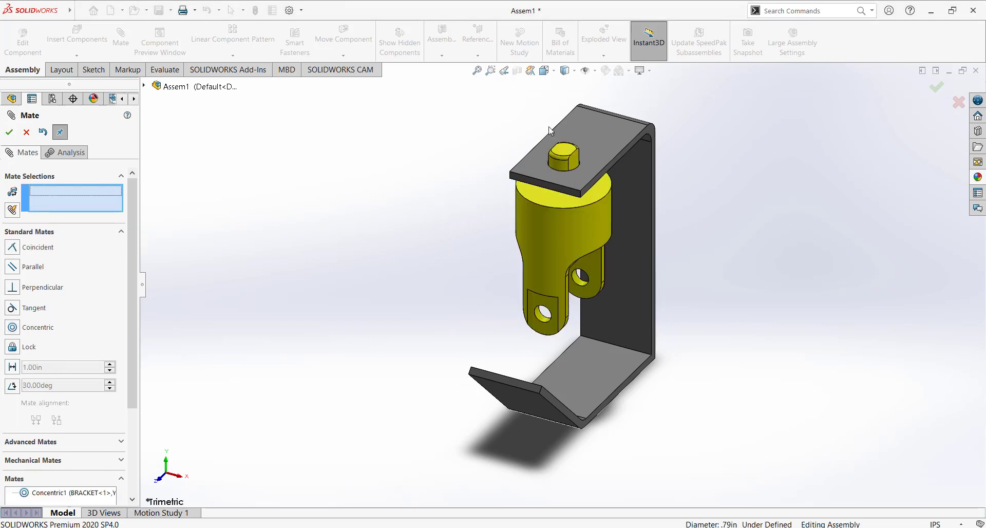
scroll(575, 130, down, 2)
scroll(559, 135, down, 2)
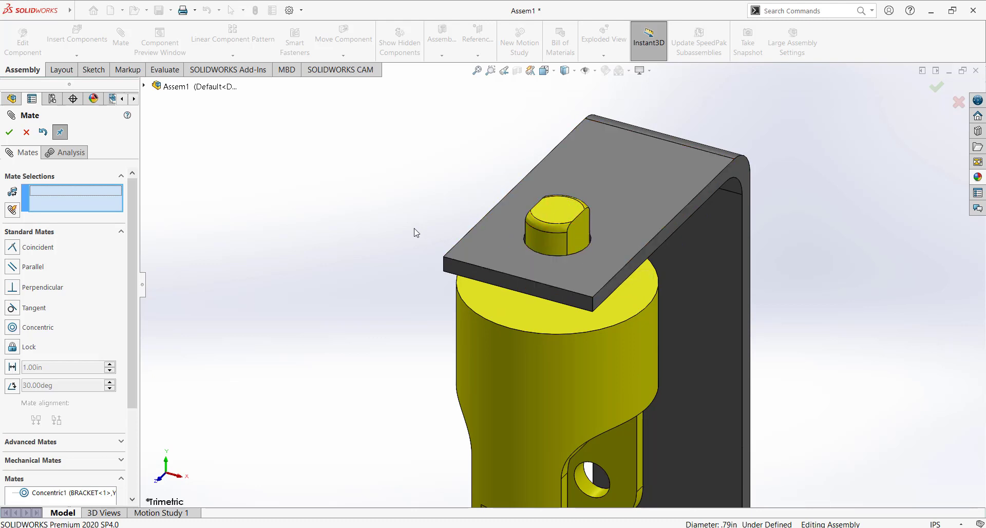
click(9, 133)
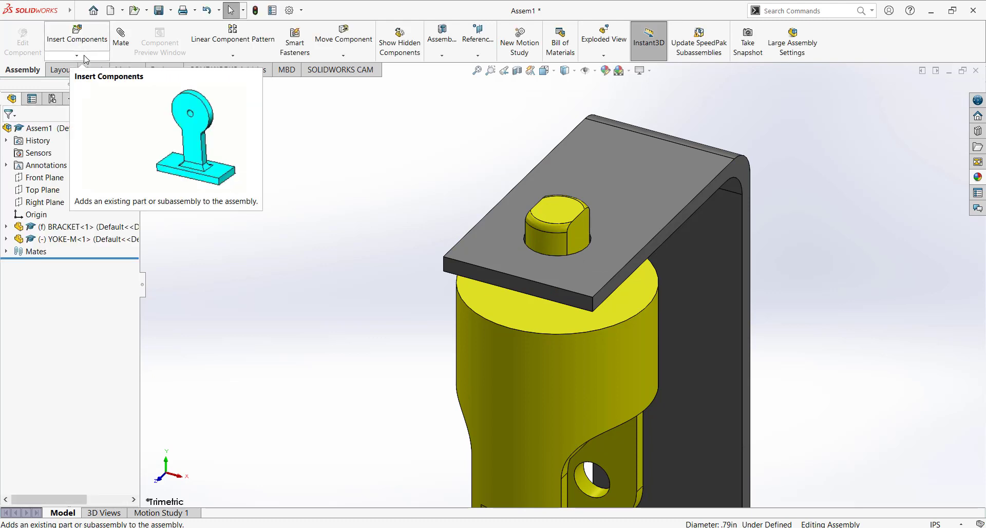
Insert the HANDLE part and place it beside the bracket's upper flange
click(77, 55)
click(88, 68)
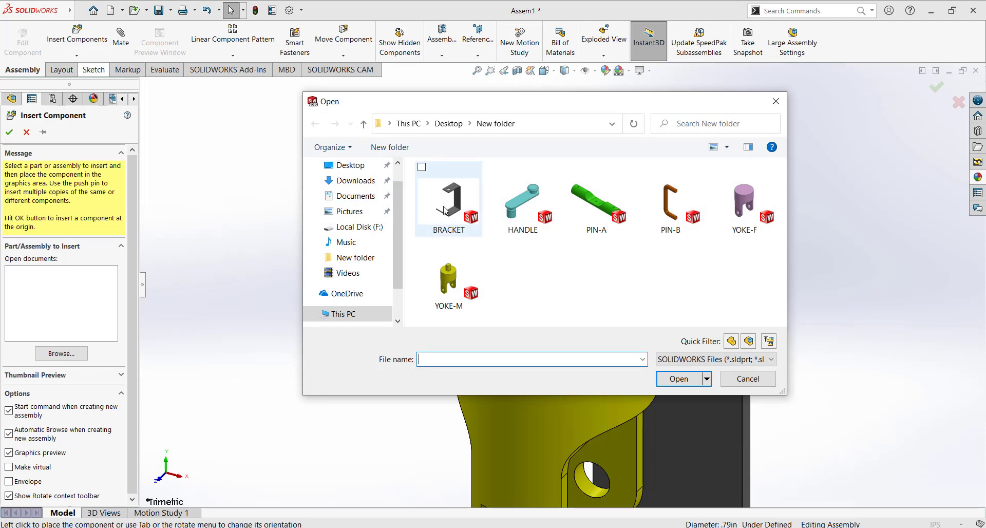
click(523, 226)
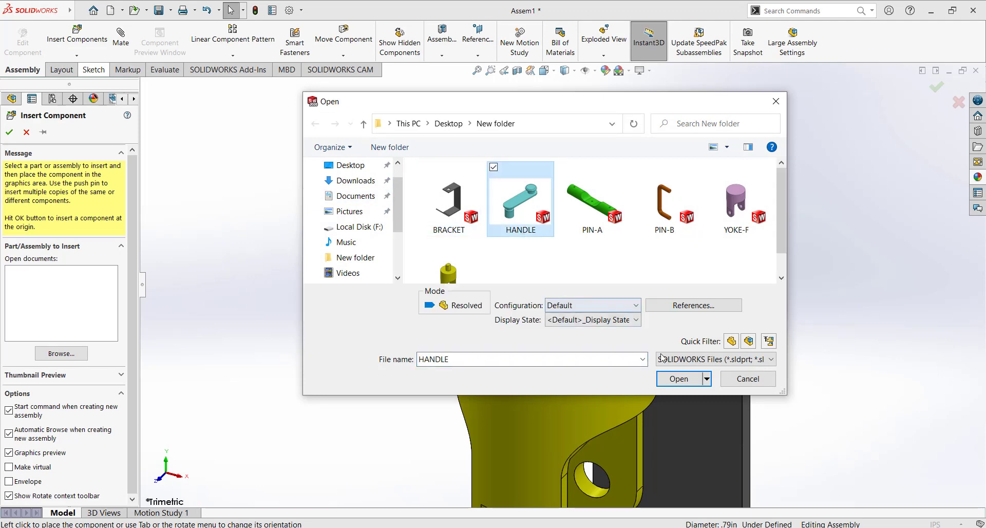
click(678, 378)
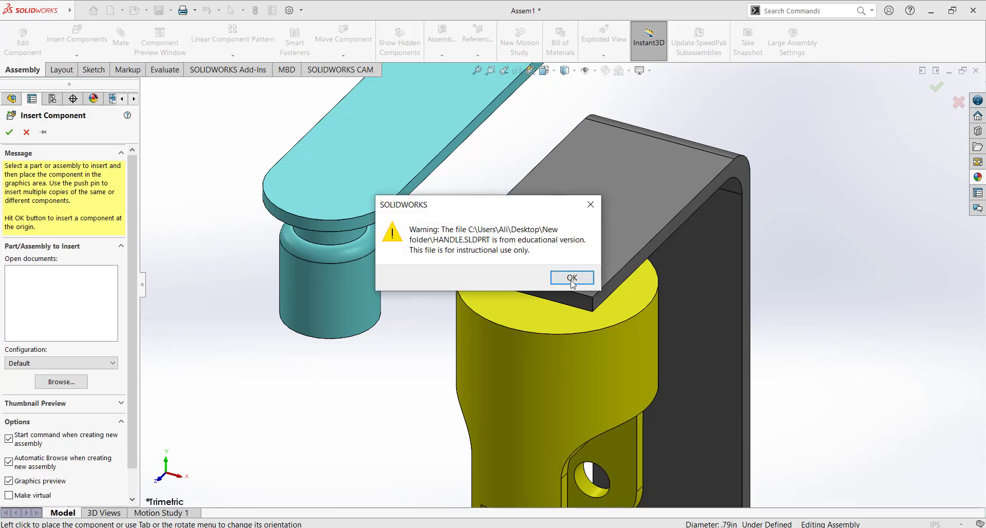
click(572, 278)
click(370, 319)
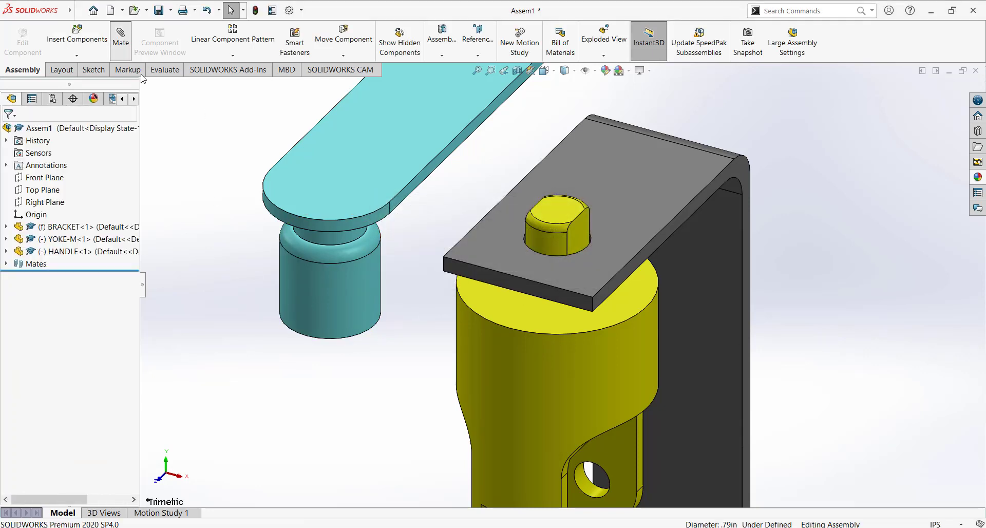
Add a concentric mate between YOKE-M's shaft and the cylindrical hub of the HANDLE
click(546, 244)
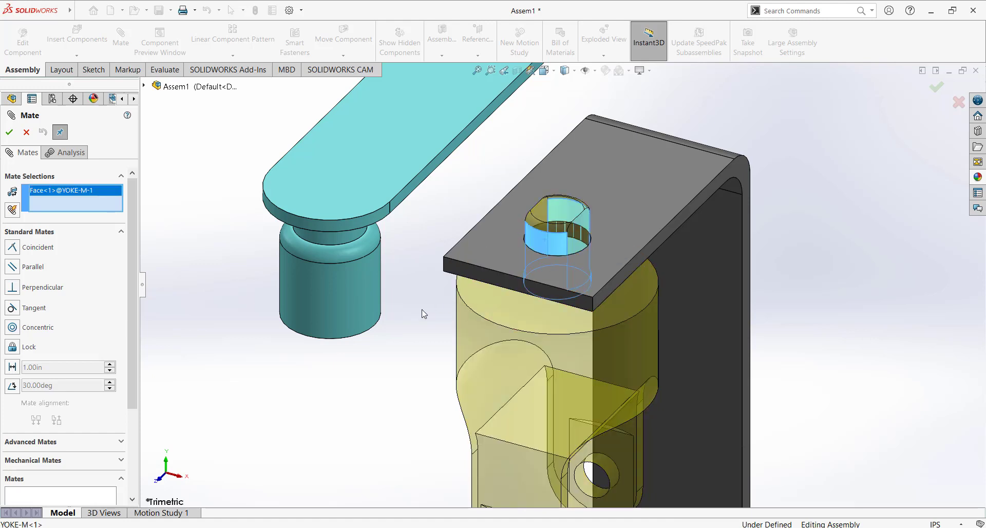
key(f)
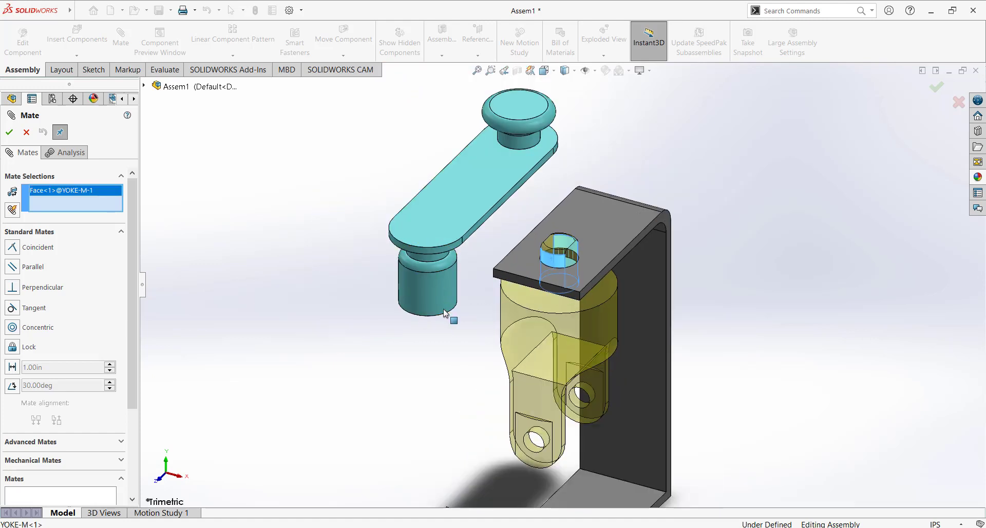
click(439, 300)
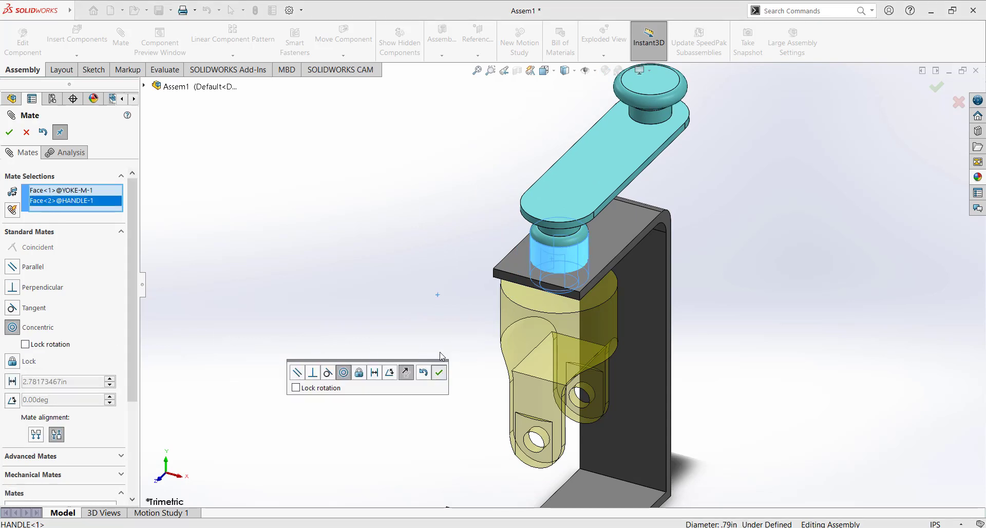
click(439, 372)
Add a parallel mate between the flat face inside the HANDLE's socket and the flat on YOKE-M's shaft
scroll(617, 146, down, 3)
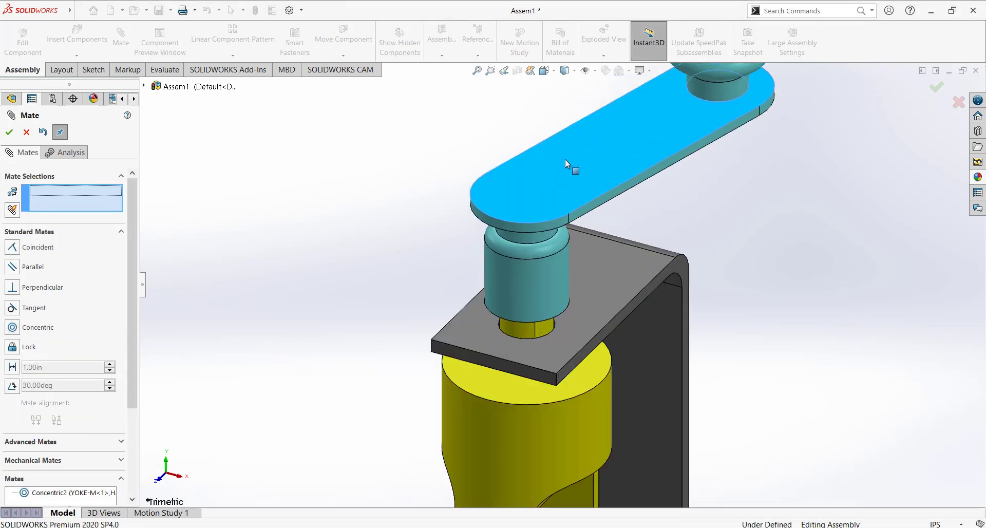
scroll(572, 123, up, 4)
scroll(465, 252, up, 2)
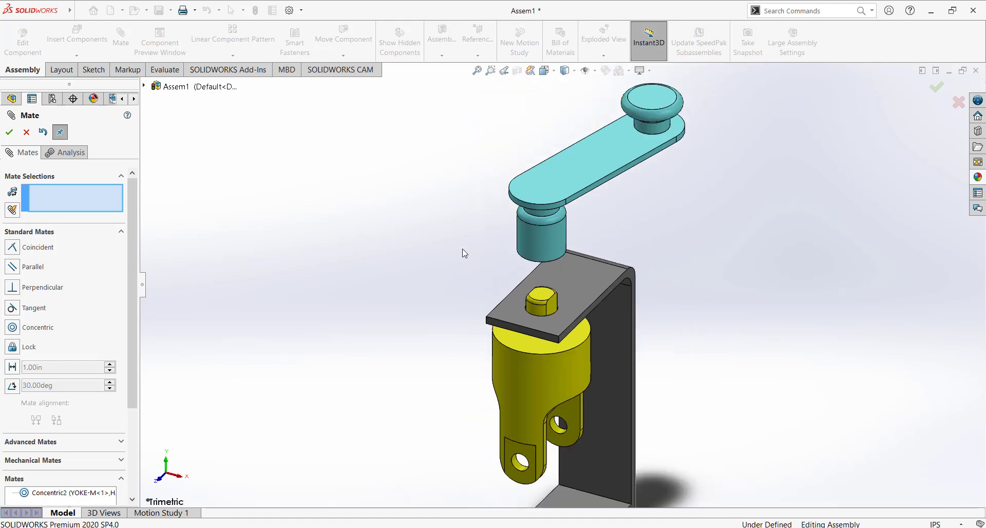
middle_drag(490, 281, 480, 139)
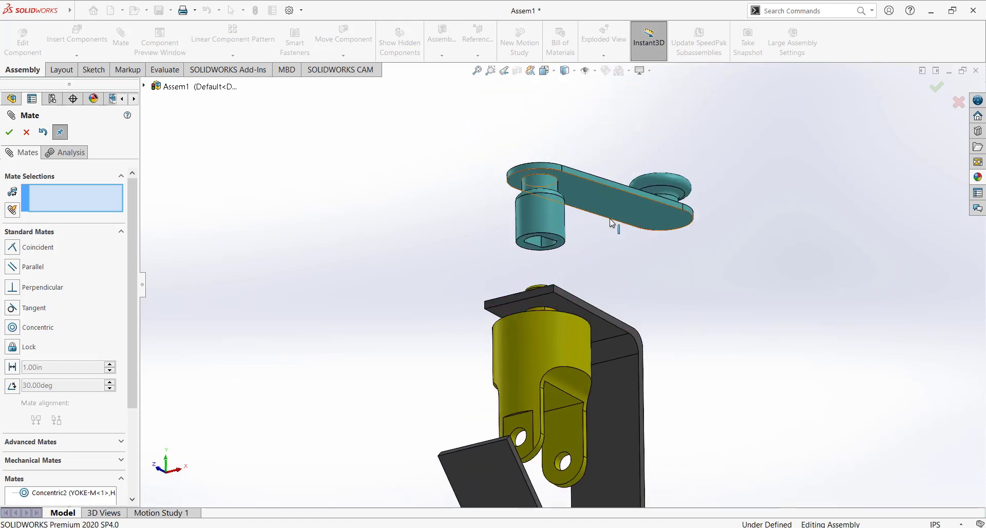
scroll(505, 277, down, 3)
click(446, 275)
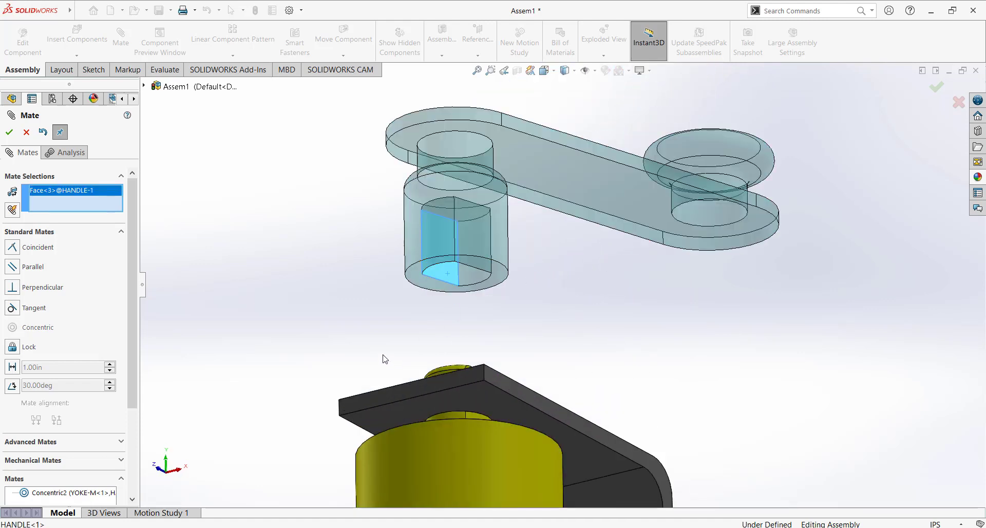
scroll(409, 313, up, 1)
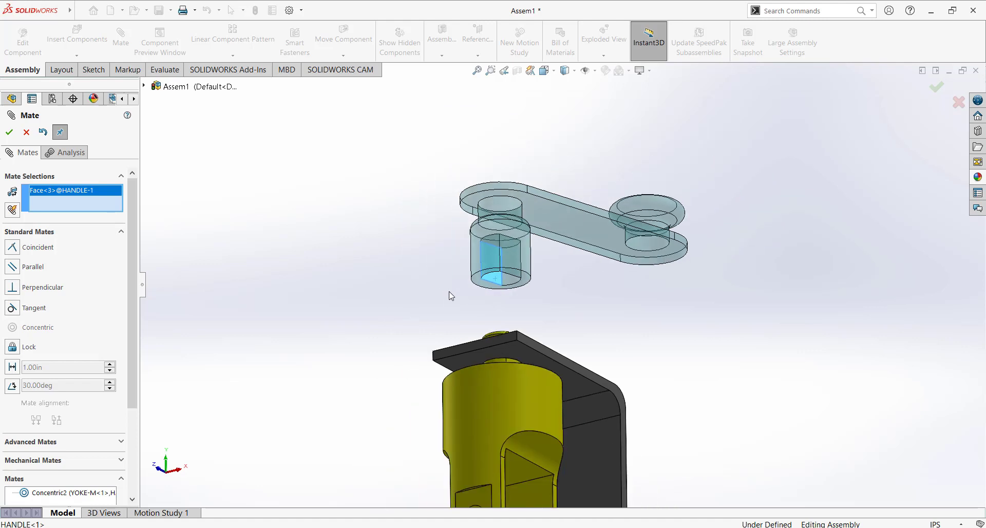
middle_drag(465, 287, 538, 340)
scroll(536, 339, down, 1)
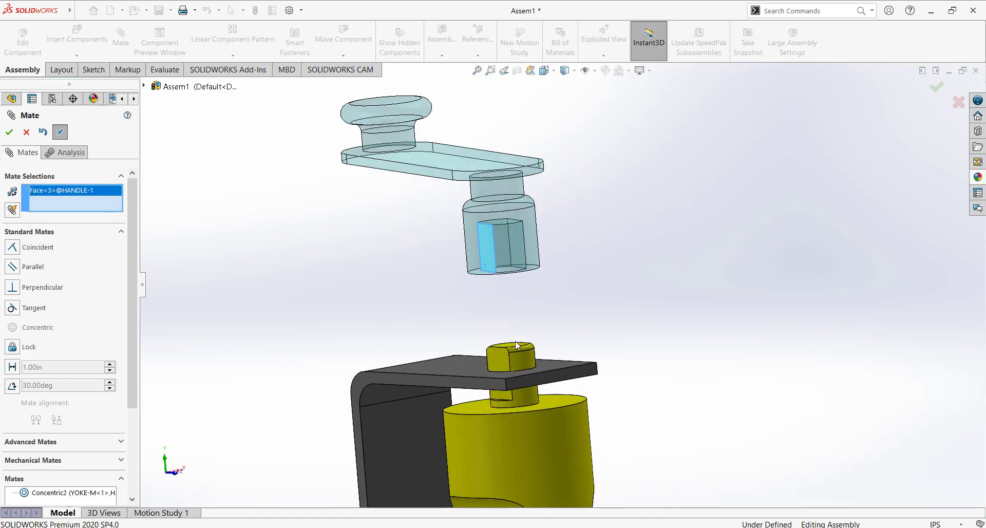
click(495, 358)
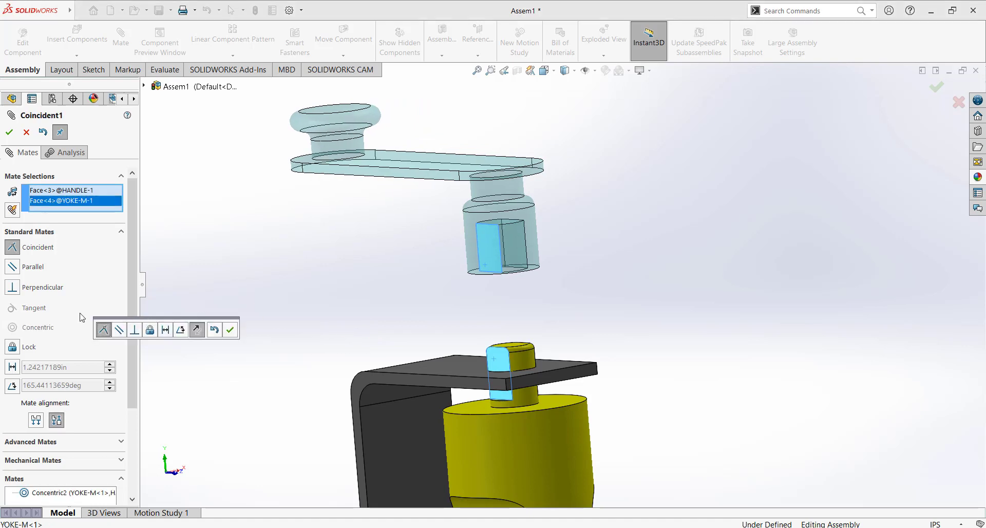
click(22, 267)
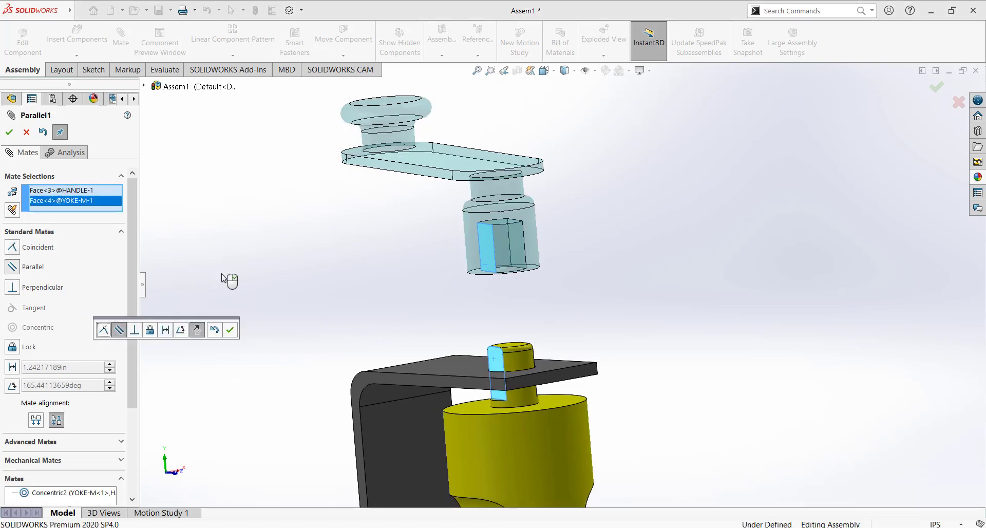
click(231, 331)
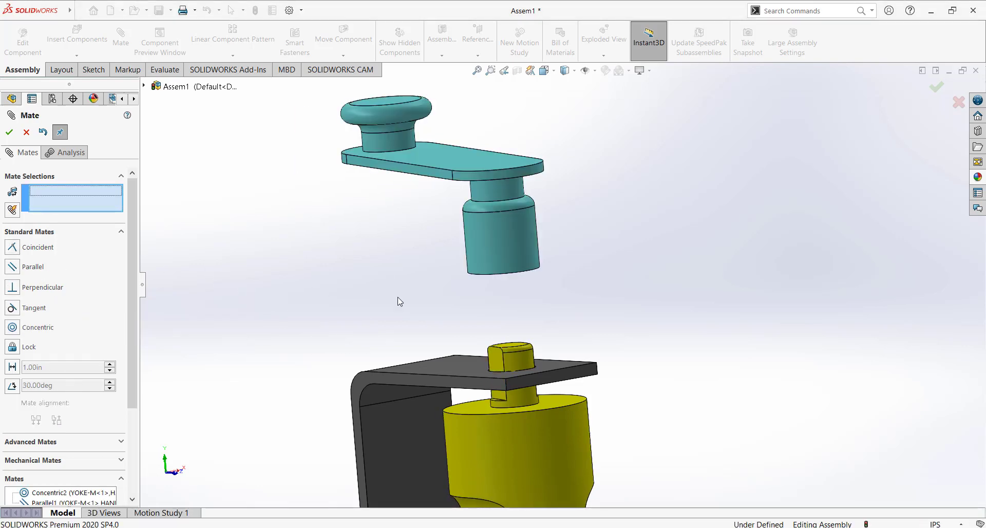
Add a coincident mate between the top face of YOKE-M's shaft and the inner end face of the HANDLE's socket
middle_drag(477, 309, 488, 342)
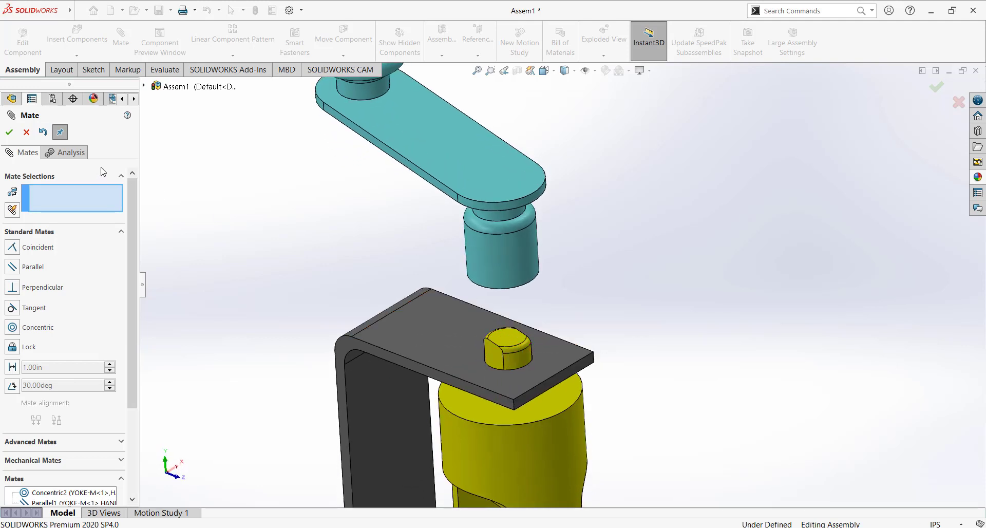
click(502, 335)
middle_drag(595, 324, 583, 68)
scroll(520, 267, down, 3)
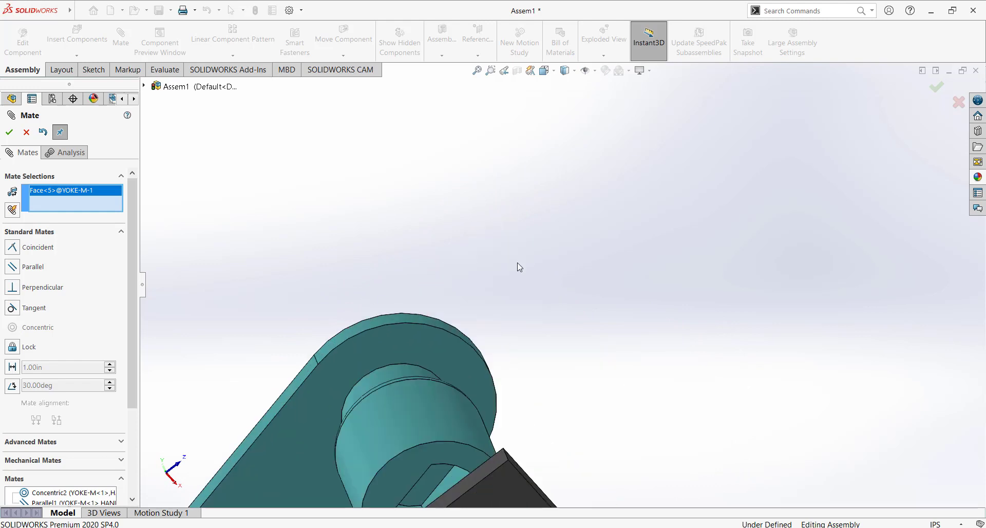
scroll(488, 395, down, 2)
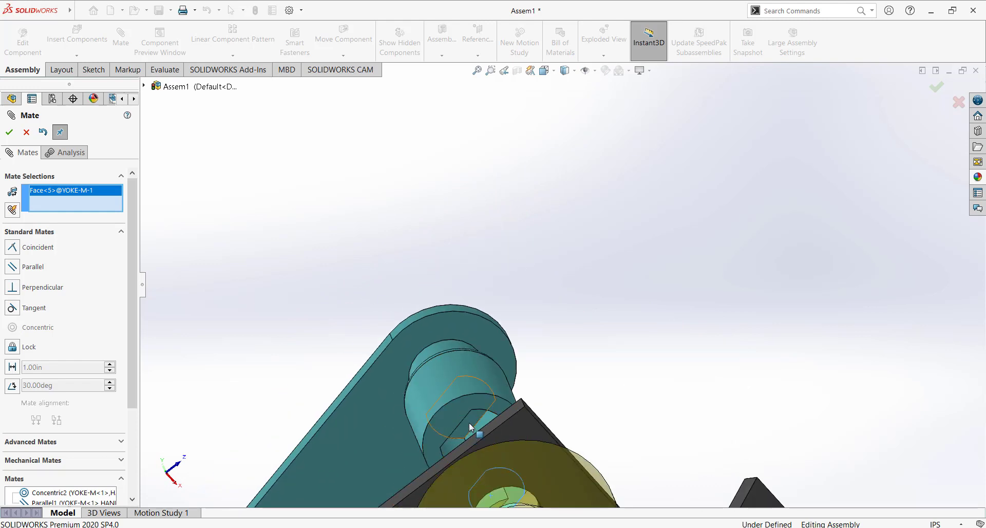
click(469, 422)
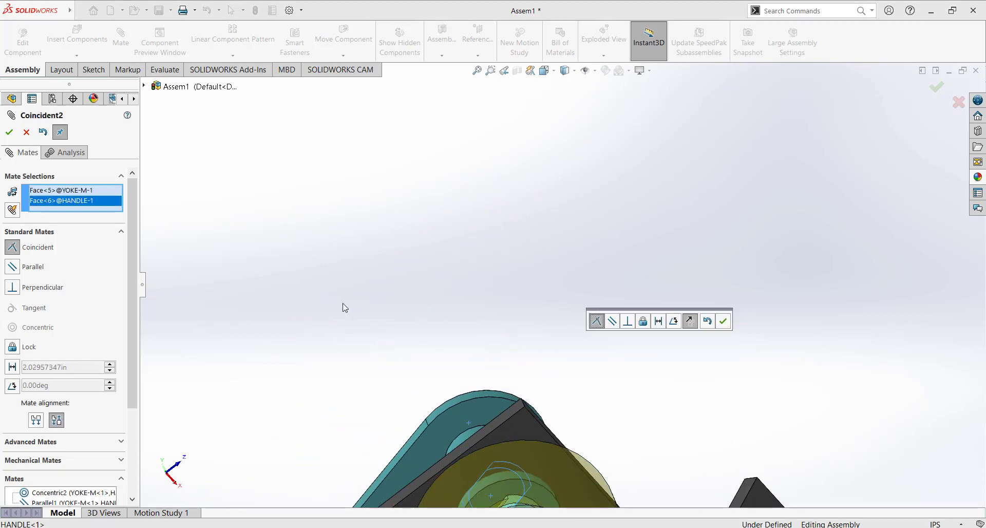
click(723, 322)
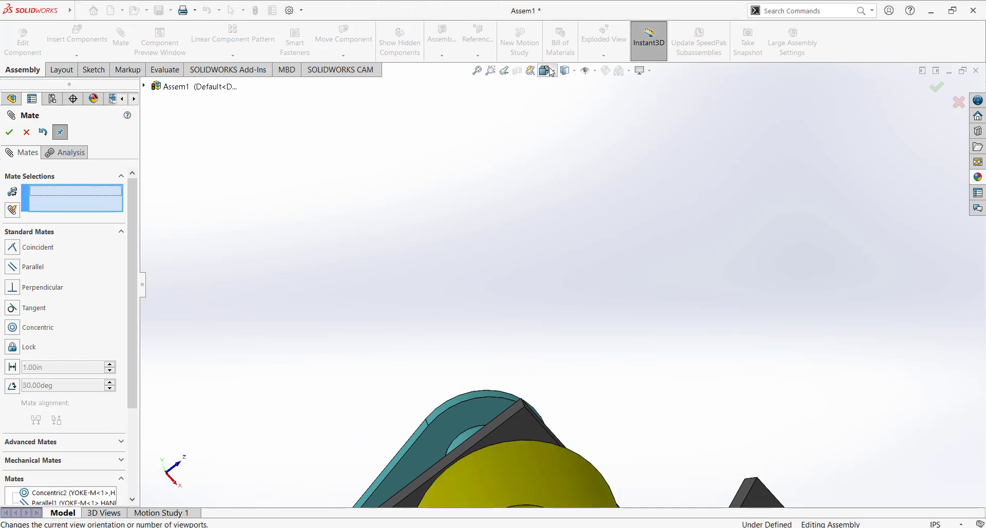
Finish mating and swing the HANDLE around the shaft axis, away from the bracket's vertical wall, to test the movement
click(546, 70)
click(588, 113)
click(605, 100)
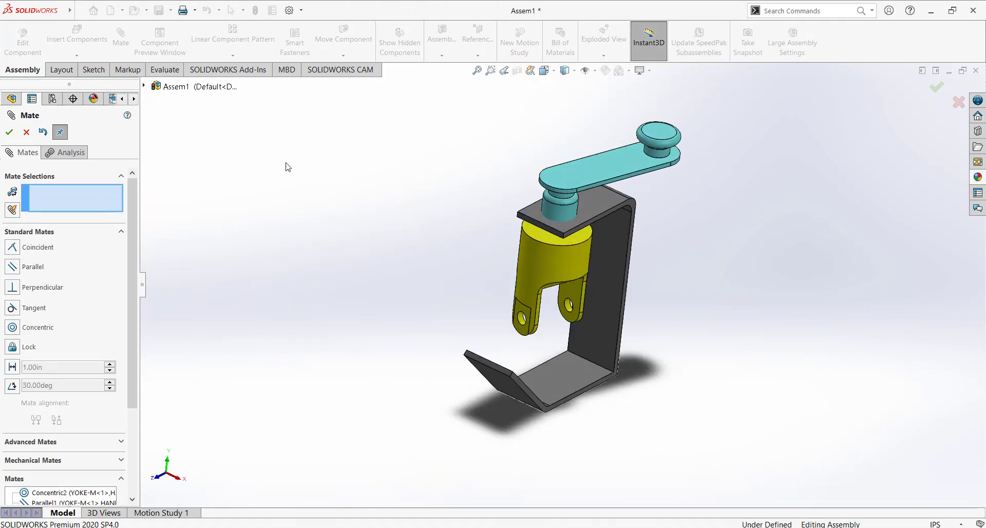
click(9, 132)
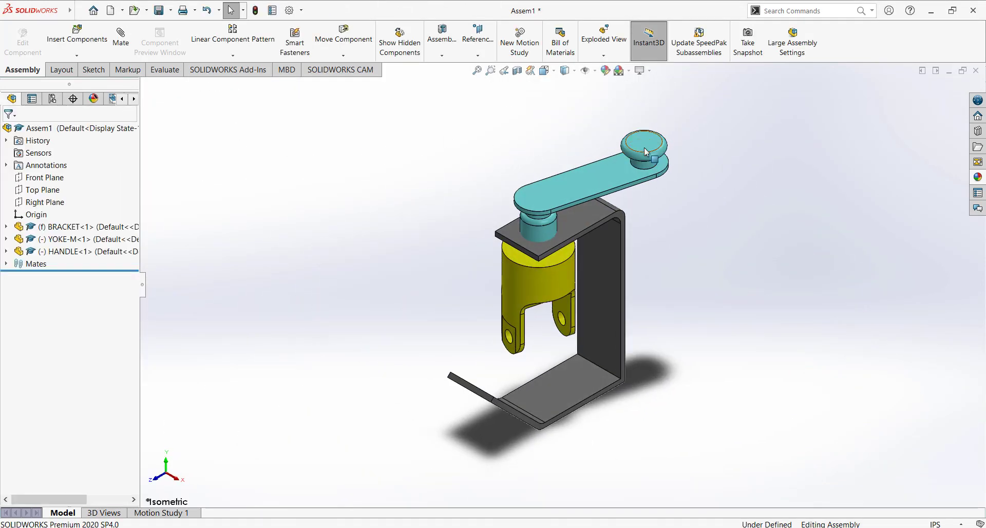
drag(644, 147, 385, 170)
click(278, 219)
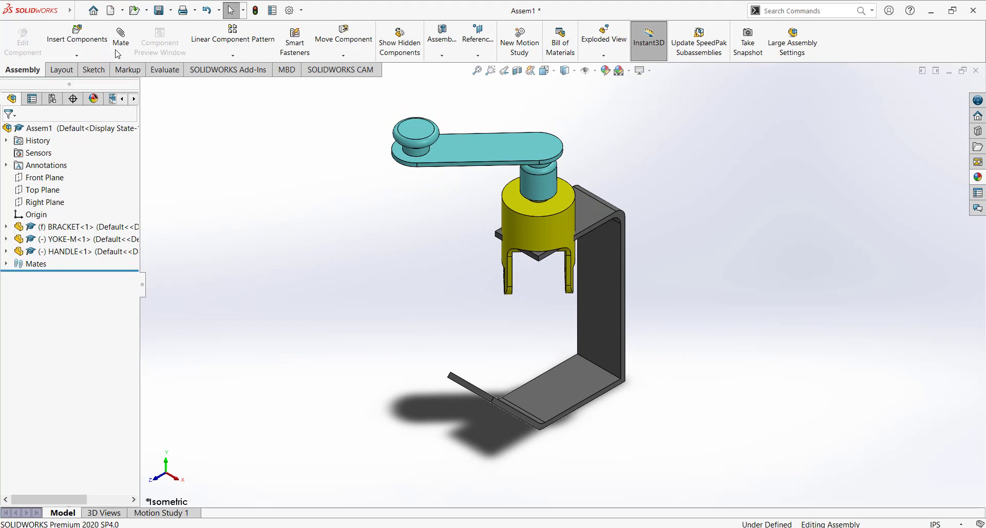
Add a coincident mate between the bottom face of the HANDLE's hub and the top face of the bracket's upper flange
scroll(586, 179, down, 3)
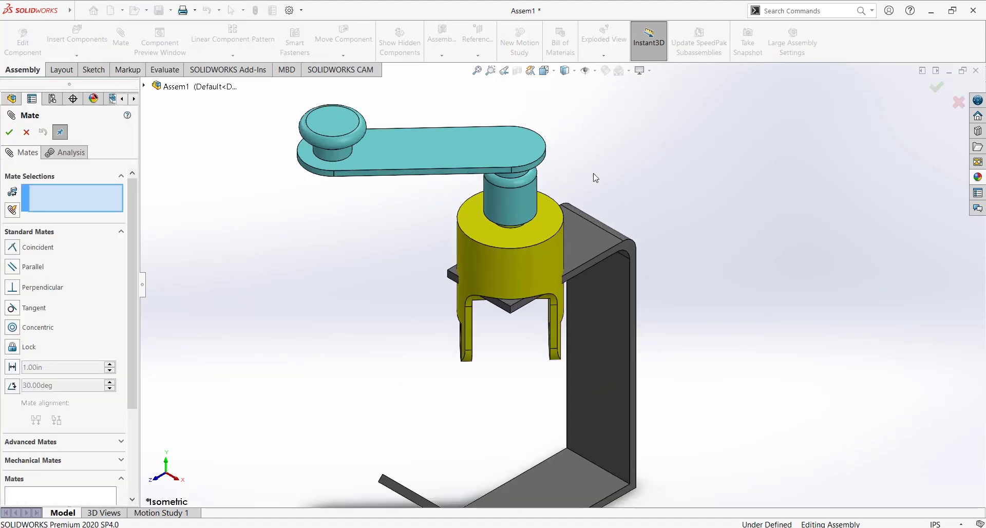
middle_drag(570, 204, 536, 192)
scroll(536, 192, down, 2)
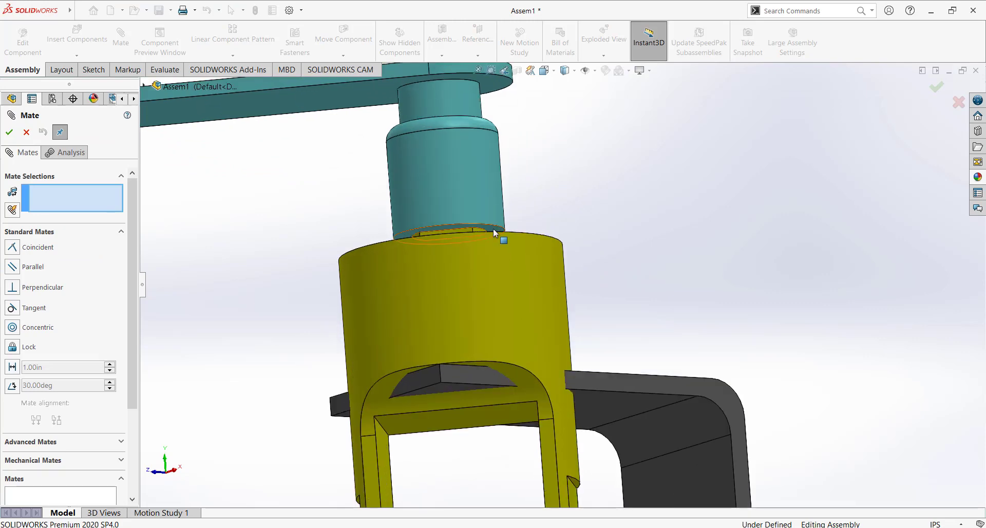
click(493, 230)
scroll(571, 212, up, 3)
middle_drag(570, 211, 529, 315)
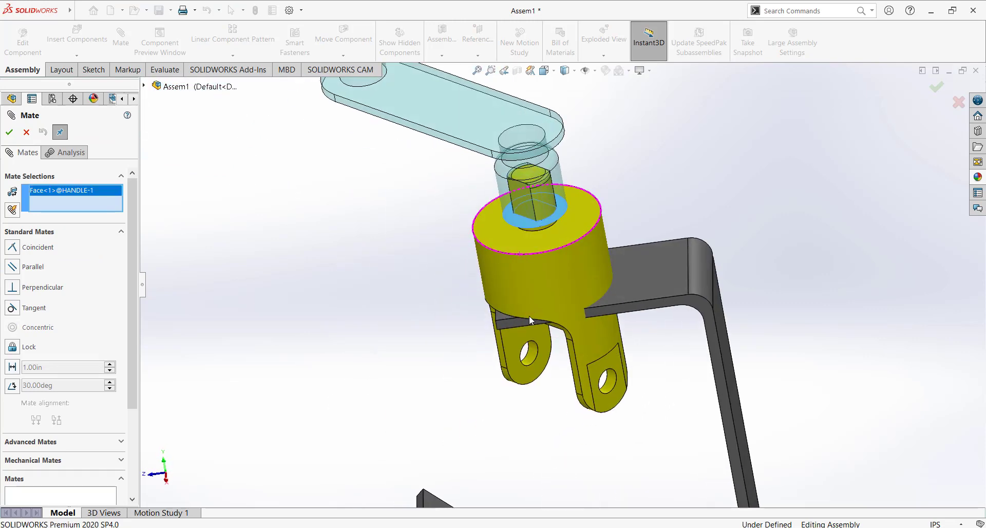
click(638, 262)
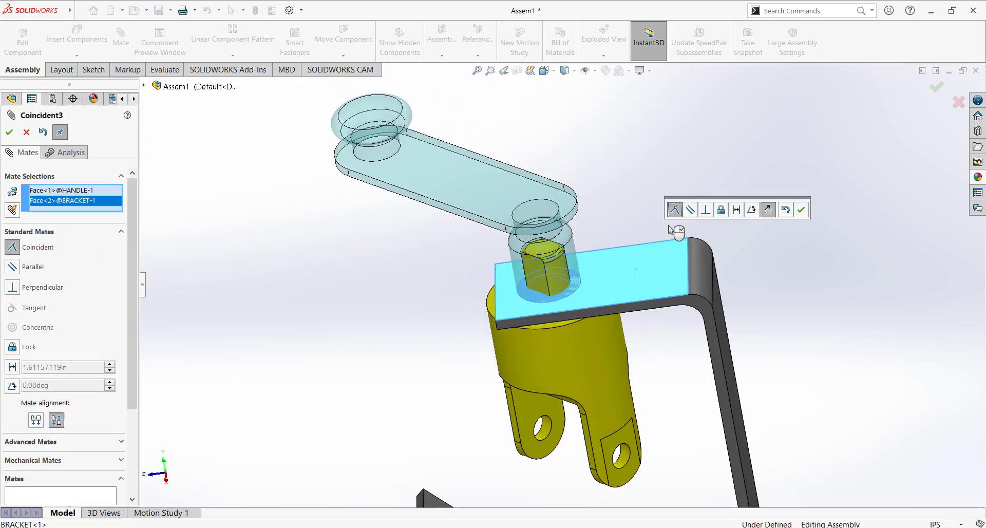
click(806, 212)
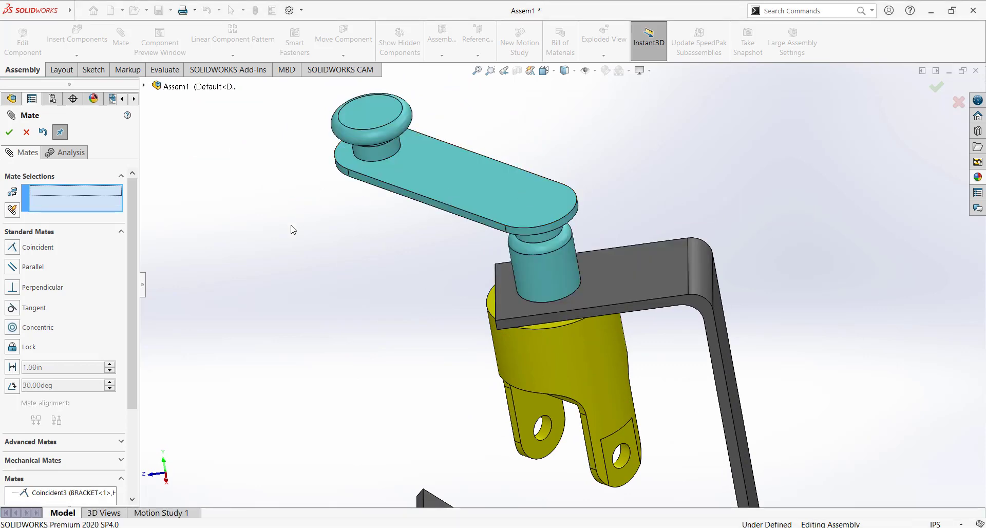
click(9, 133)
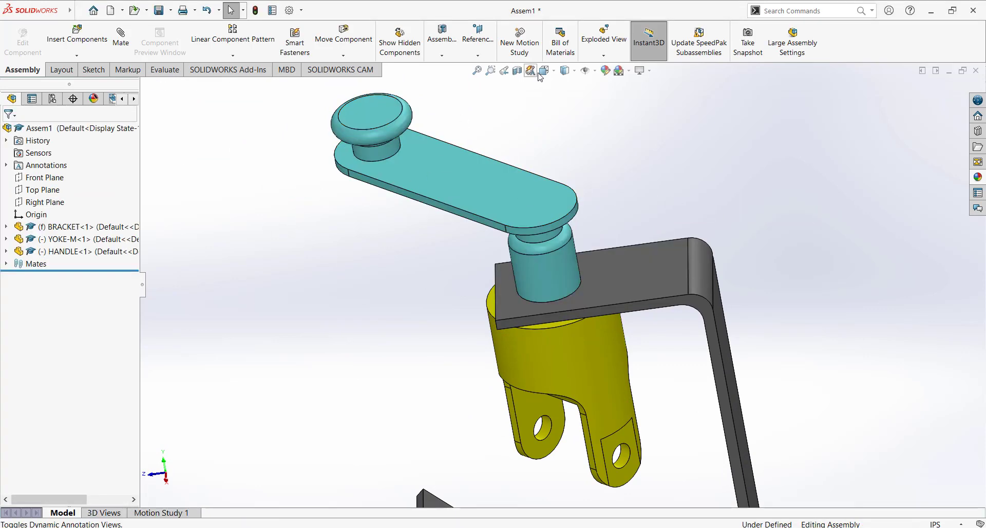
Turn the HANDLE and YOKE-M together in isometric view until both holed ears of the yoke are exposed
click(547, 74)
click(604, 101)
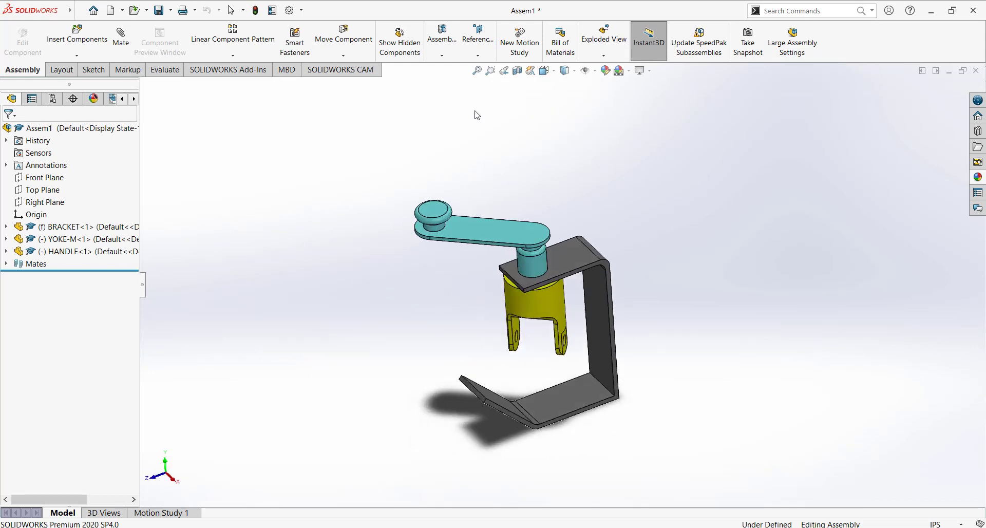
drag(472, 188, 414, 184)
click(396, 213)
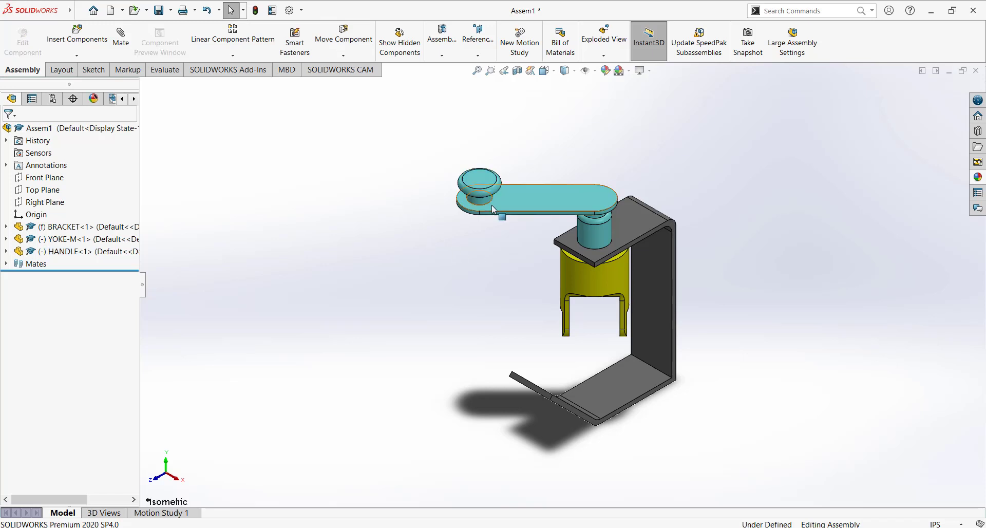
drag(492, 209, 499, 174)
click(325, 262)
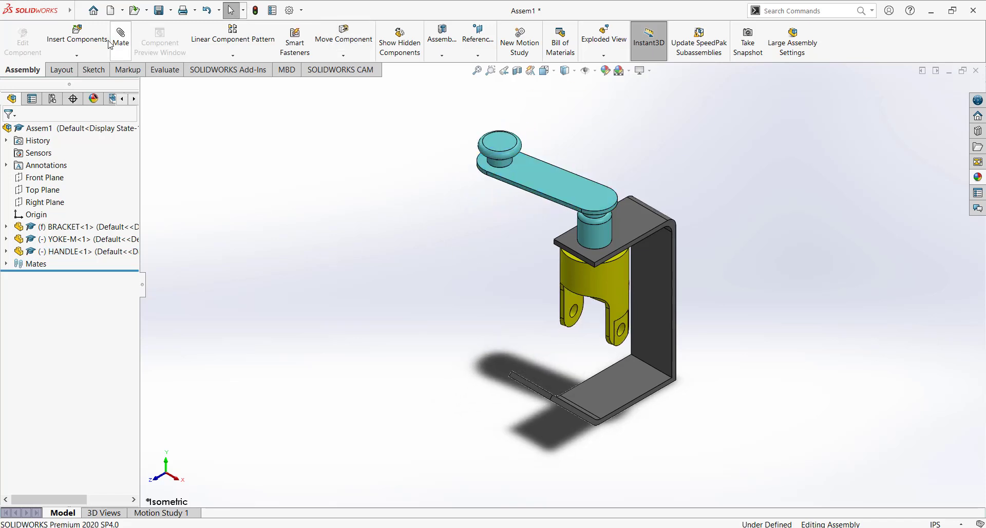
Insert the PIN-A part and place it beside the yoke, outside the bracket
click(88, 37)
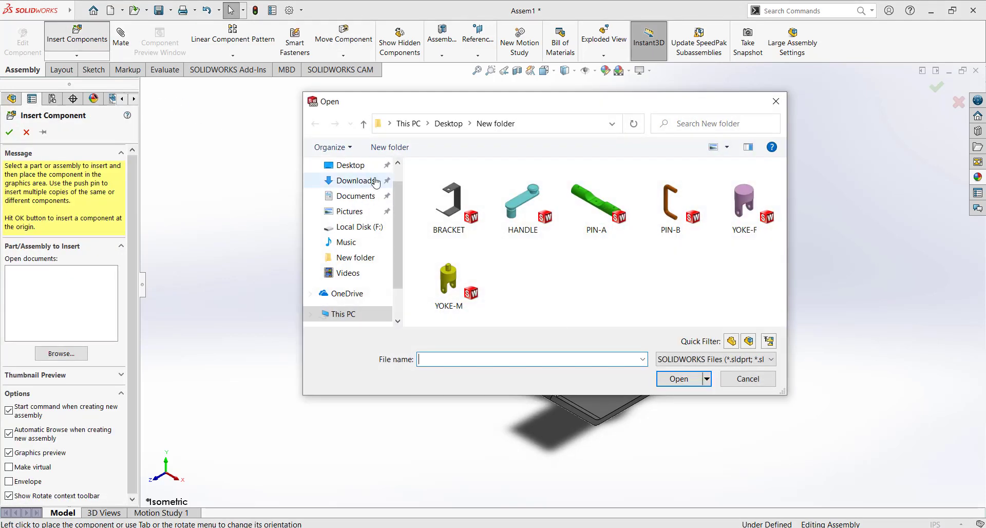
click(591, 213)
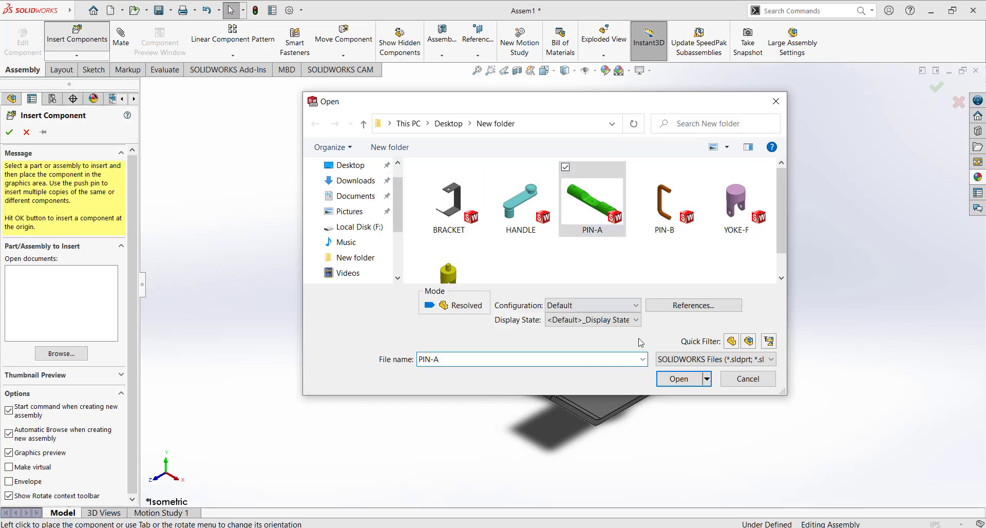
click(676, 380)
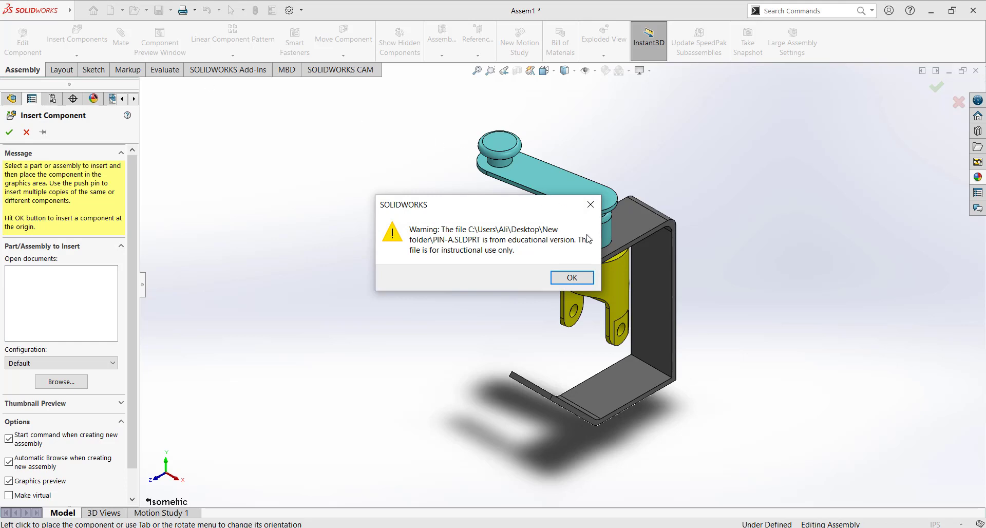
click(570, 278)
click(401, 268)
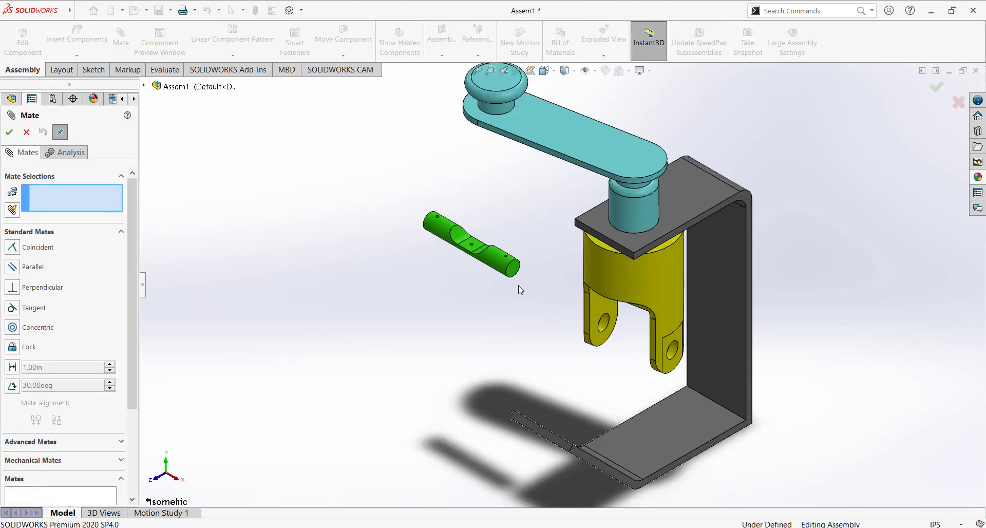
Add a concentric mate between PIN-A's cylindrical face and the hole in one of YOKE-M's ears
scroll(519, 286, down, 4)
click(486, 249)
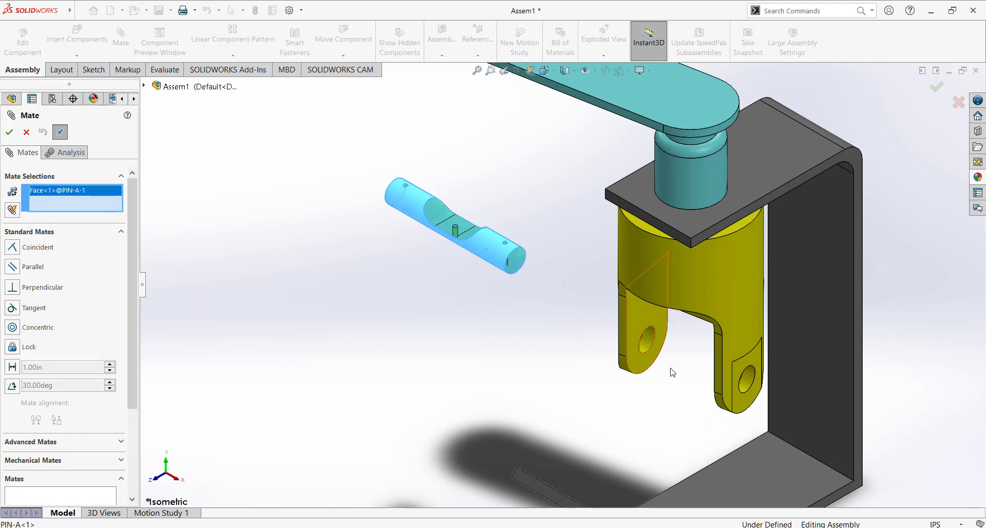
scroll(771, 397, down, 2)
click(756, 377)
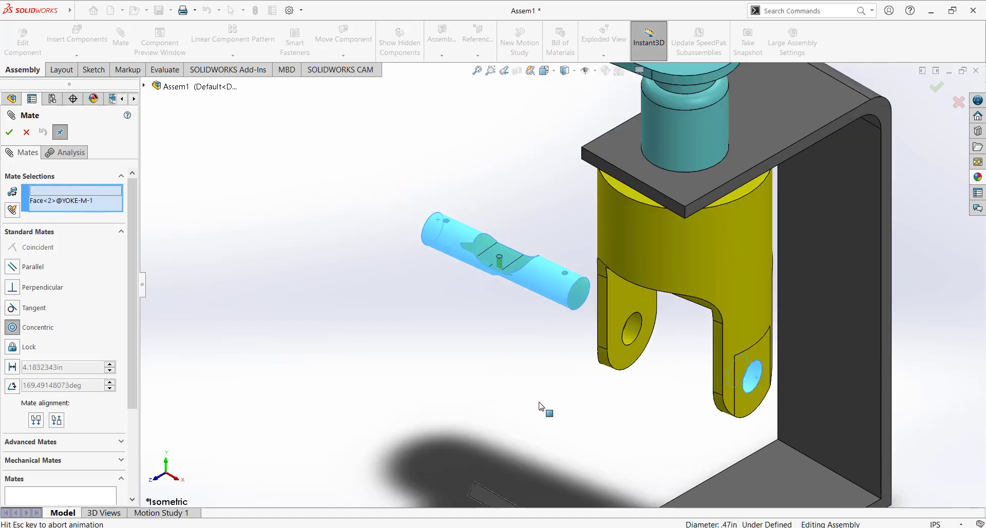
click(701, 423)
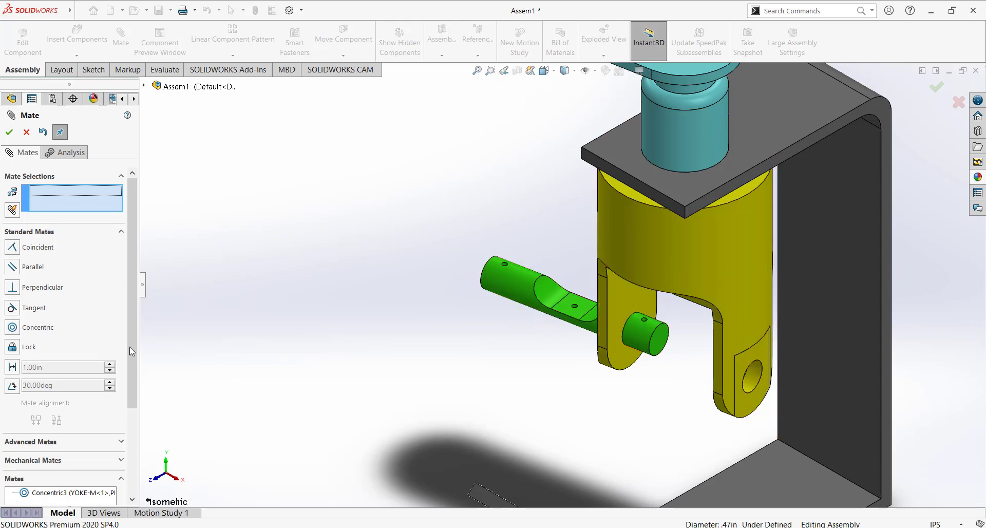
Set up a centered Width mate with PIN-A's two end faces as the width selections
drag(132, 281, 128, 366)
click(64, 318)
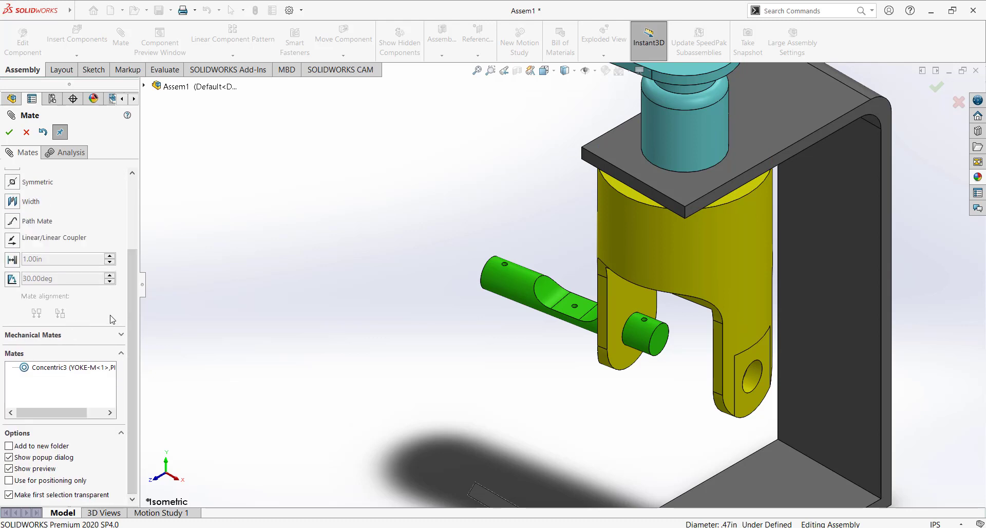
click(13, 202)
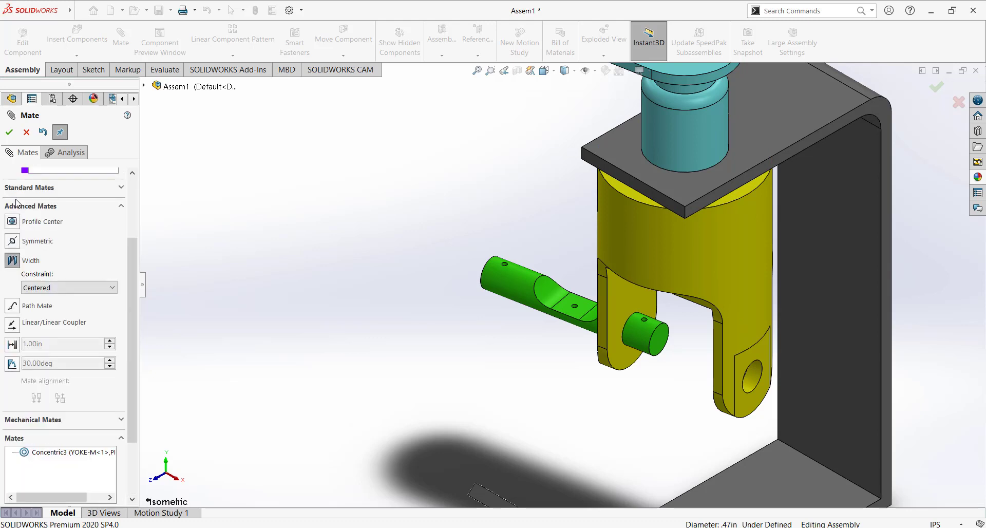
drag(131, 280, 128, 187)
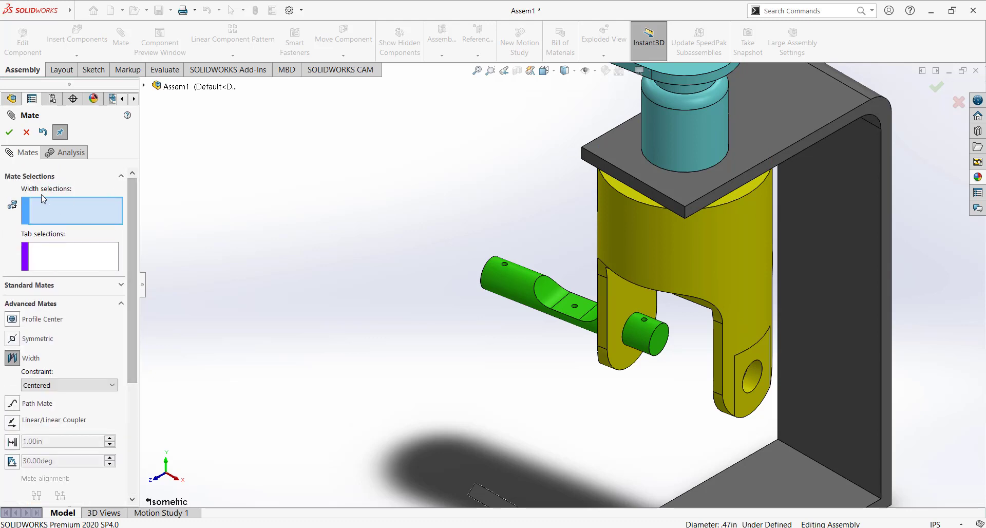
click(661, 344)
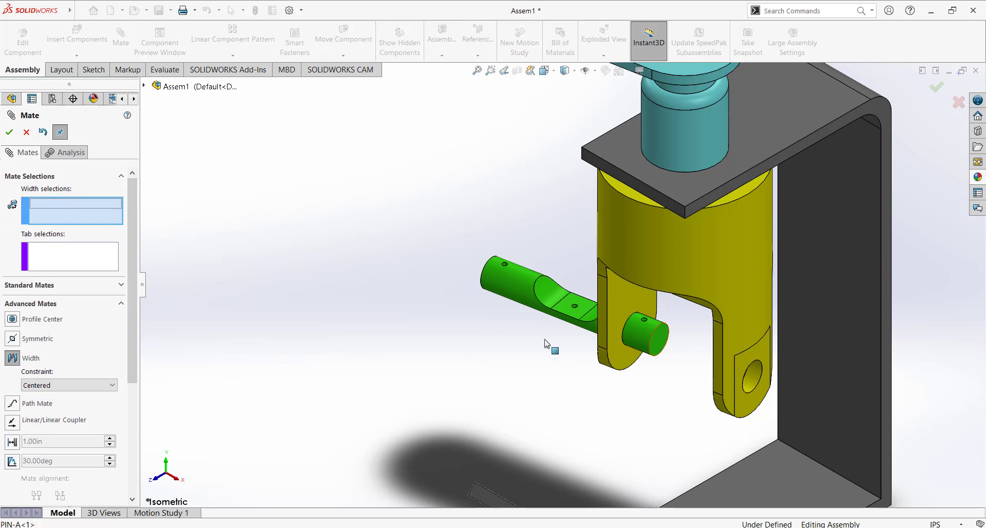
middle_drag(548, 345, 486, 280)
click(486, 280)
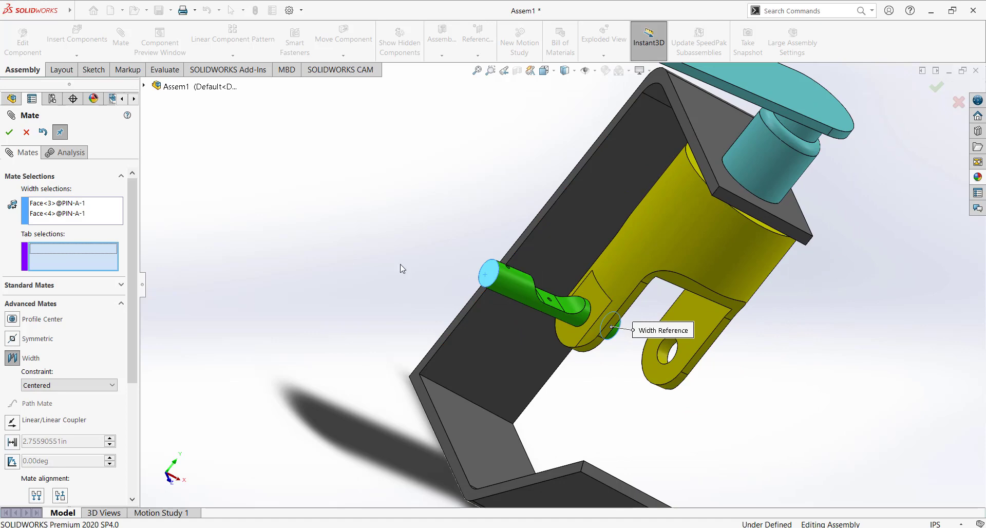
Use the outer faces of YOKE-M's two ears as tab selections and complete the Width mate centering PIN-A
click(565, 331)
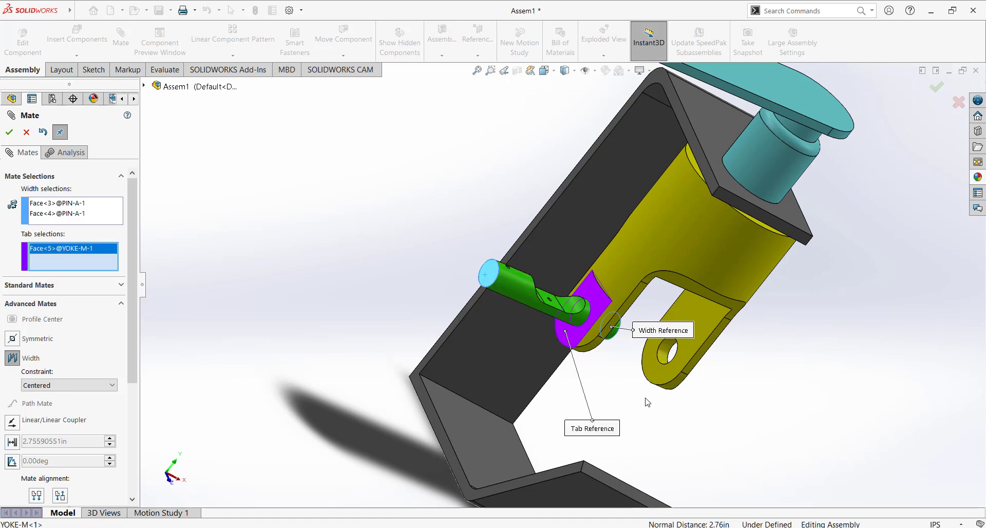
middle_drag(647, 402, 515, 345)
click(654, 368)
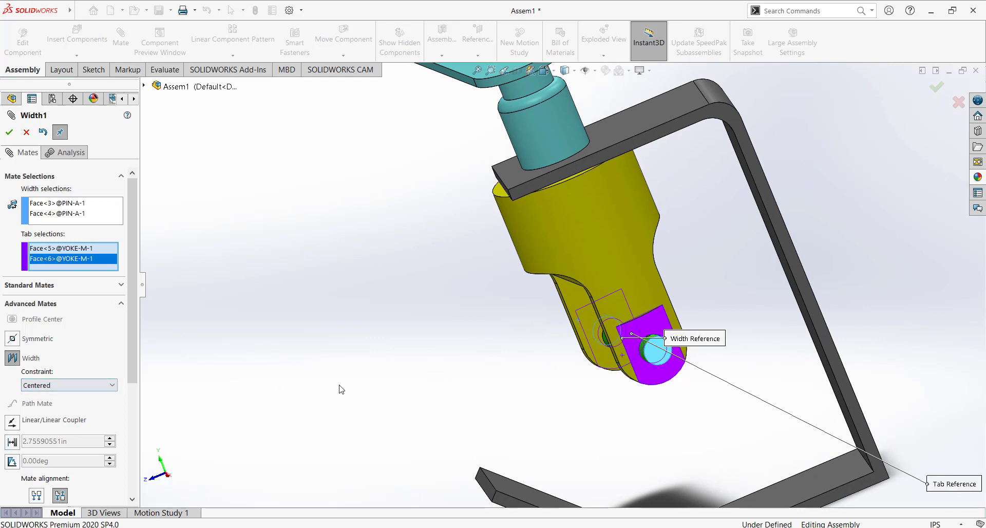
middle_drag(357, 388, 478, 366)
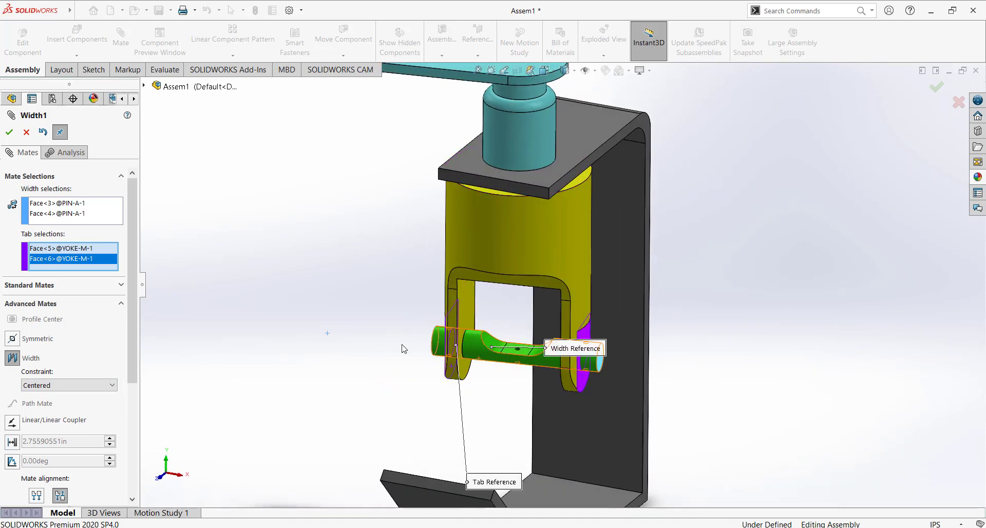
click(9, 132)
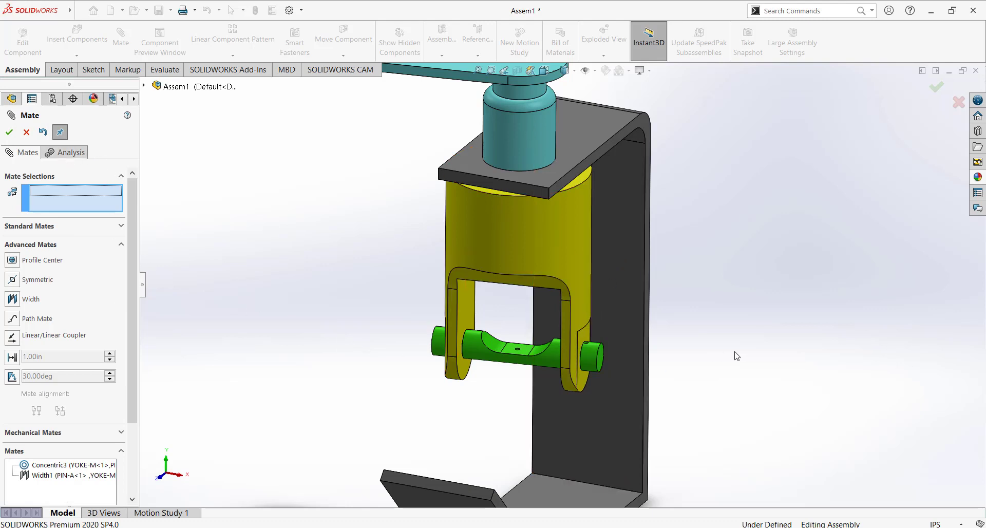
middle_drag(735, 355, 437, 359)
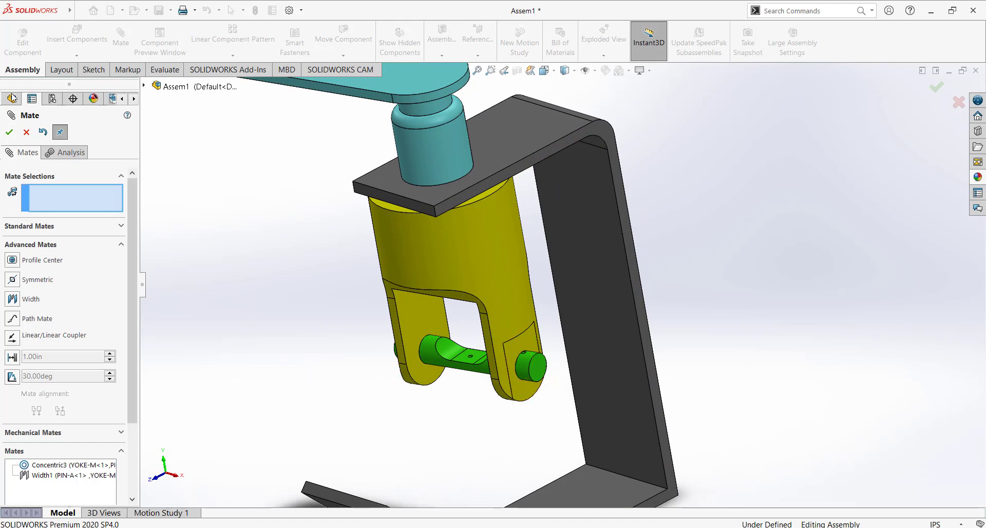
click(9, 133)
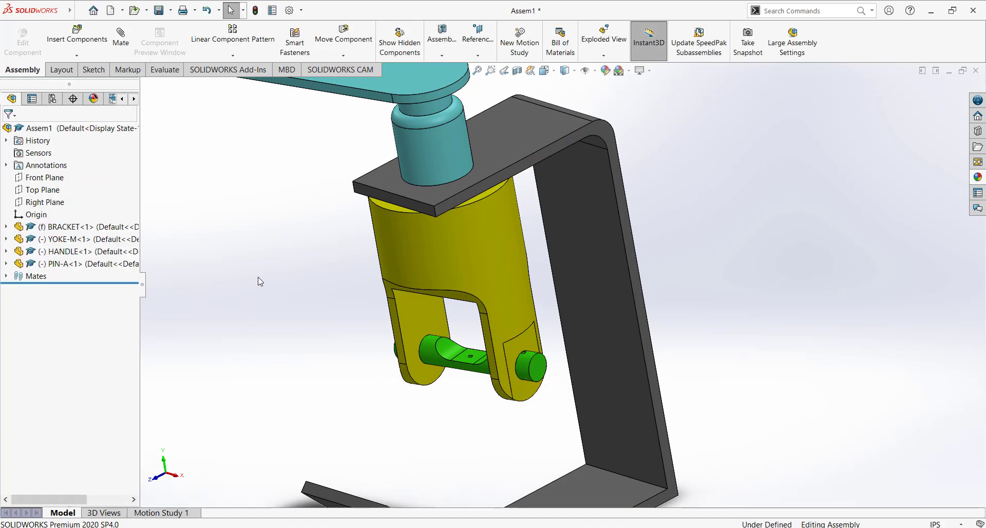
Insert the PIN-B part and place it in the open space beside YOKE-M
click(77, 35)
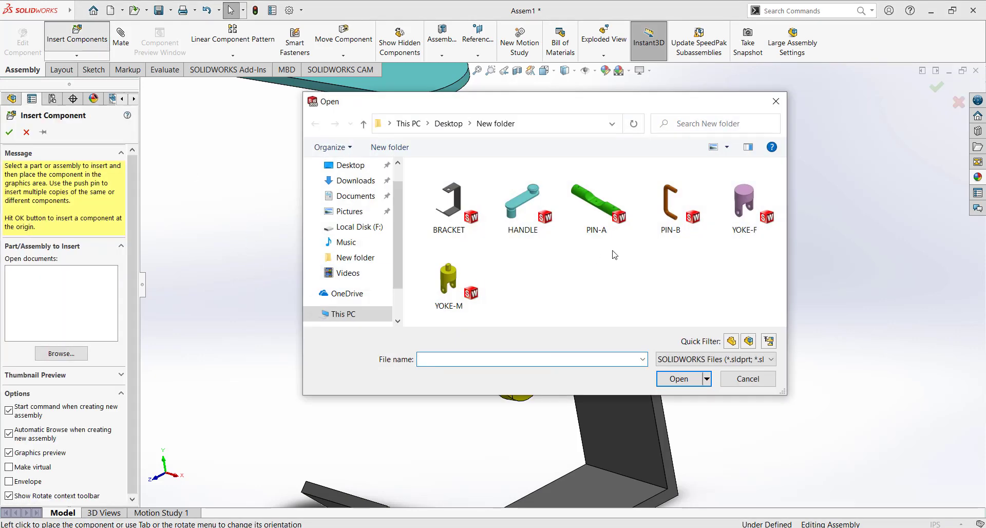
click(686, 234)
click(679, 378)
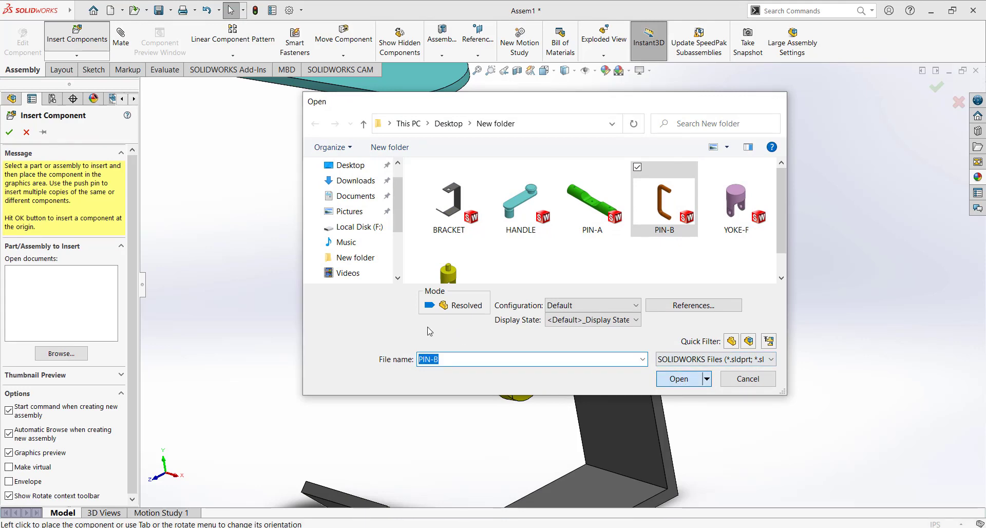
click(293, 365)
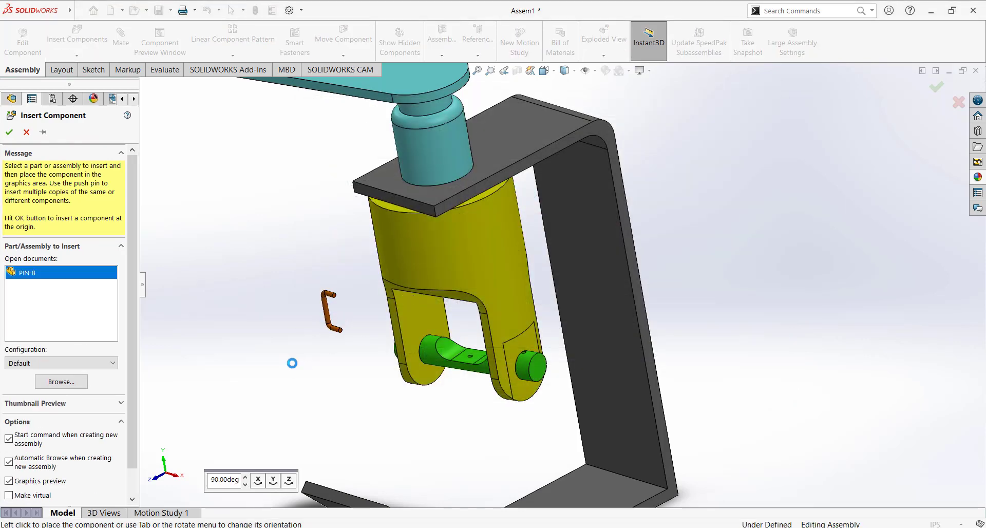
click(583, 280)
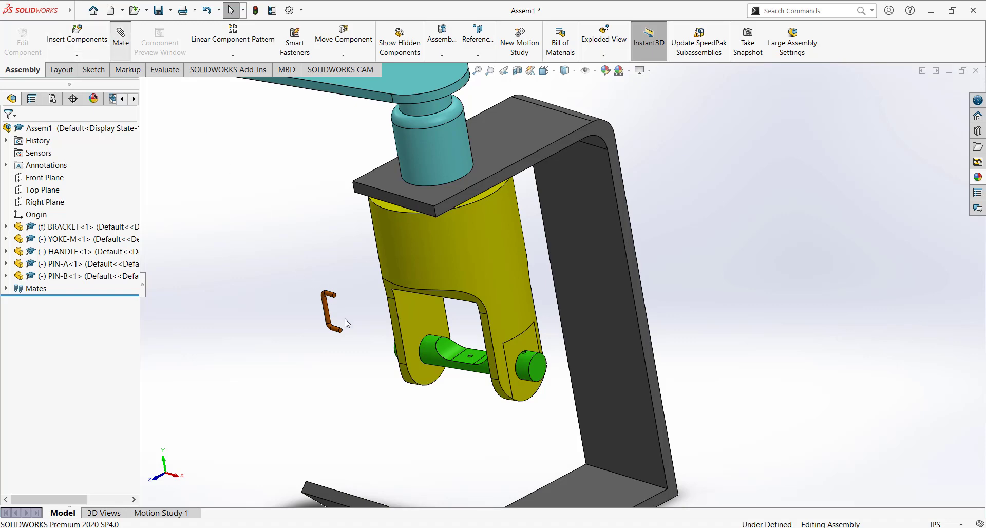
Add a concentric mate between PIN-B's long straight cylindrical face and the small cross hole in PIN-A's end outside the yoke ear
scroll(377, 354, down, 4)
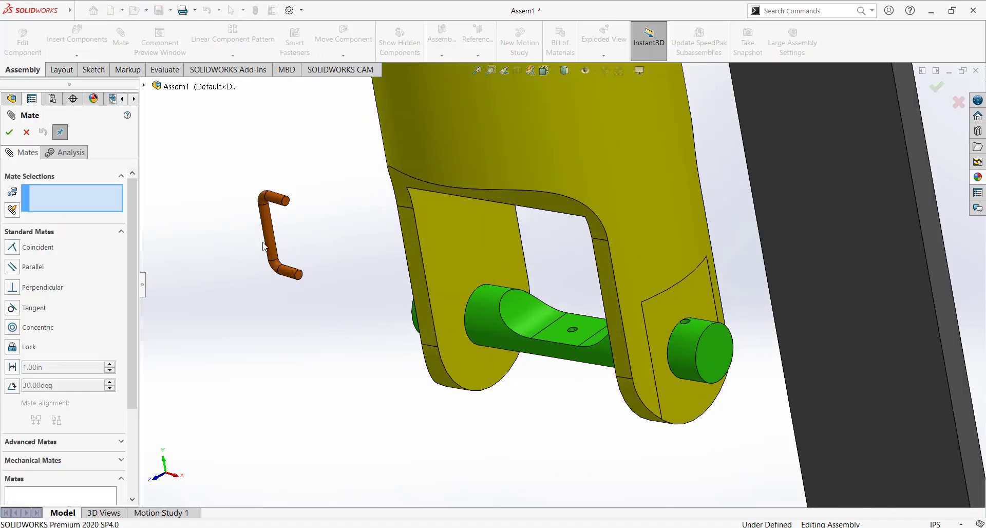
click(272, 242)
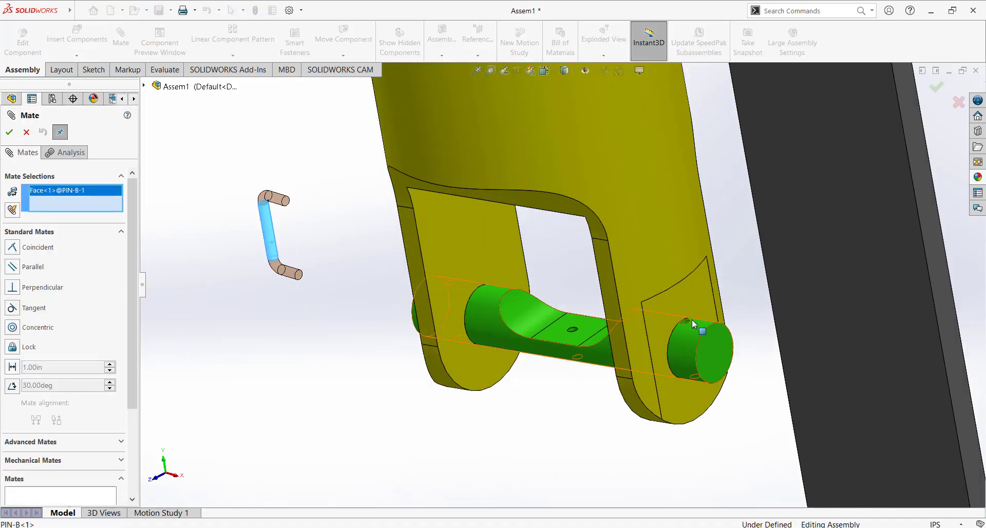
scroll(683, 318, down, 5)
click(627, 308)
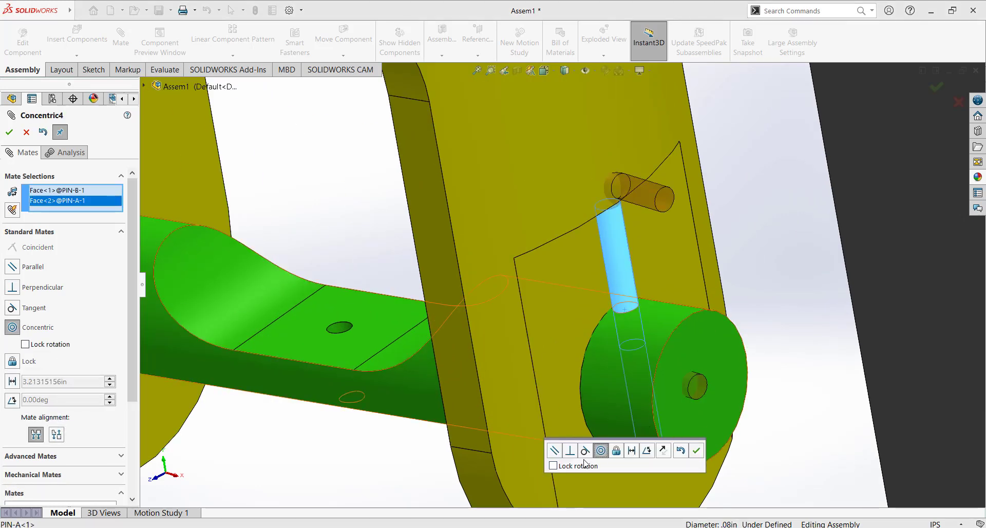
click(695, 451)
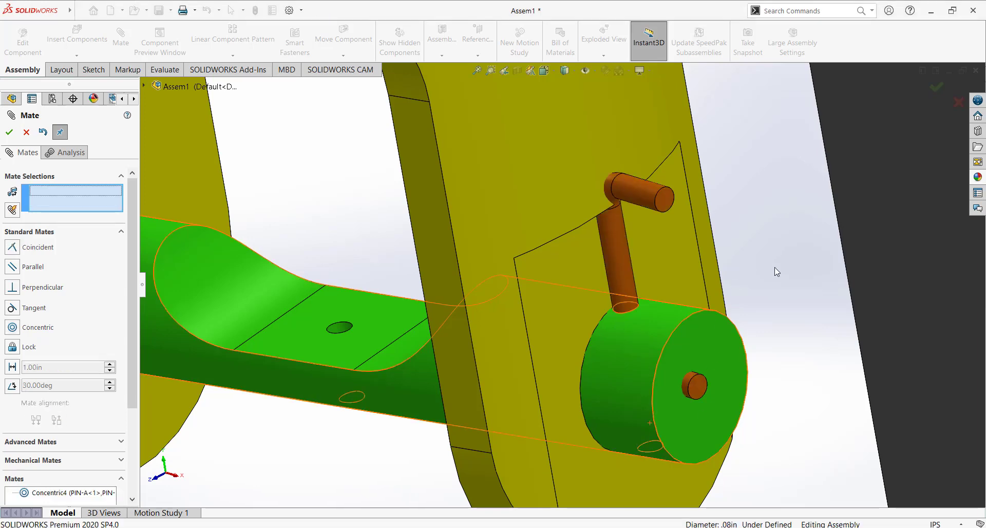
Select the Top Plane of PIN-A and the Top Plane of PIN-B as the entities for a new mate
scroll(776, 280, up, 3)
scroll(737, 307, down, 2)
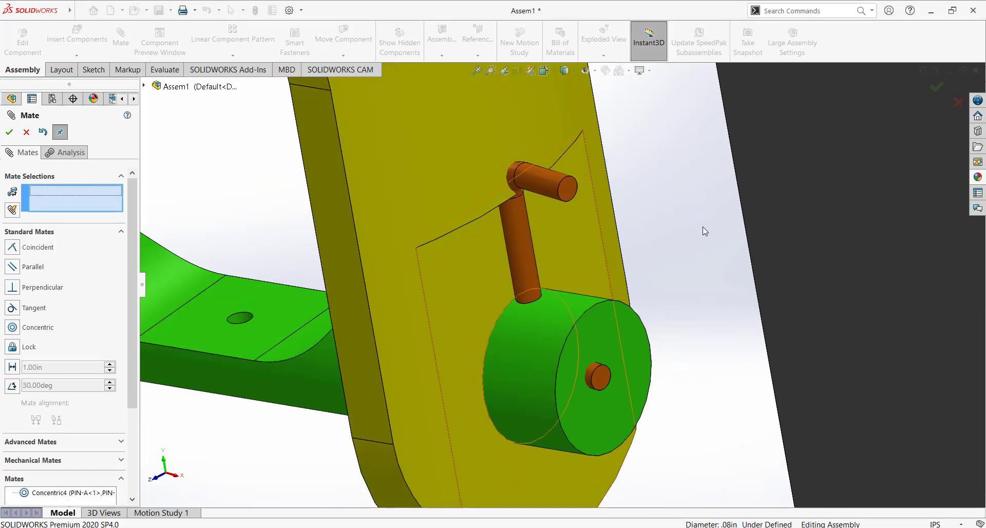
scroll(698, 250, up, 4)
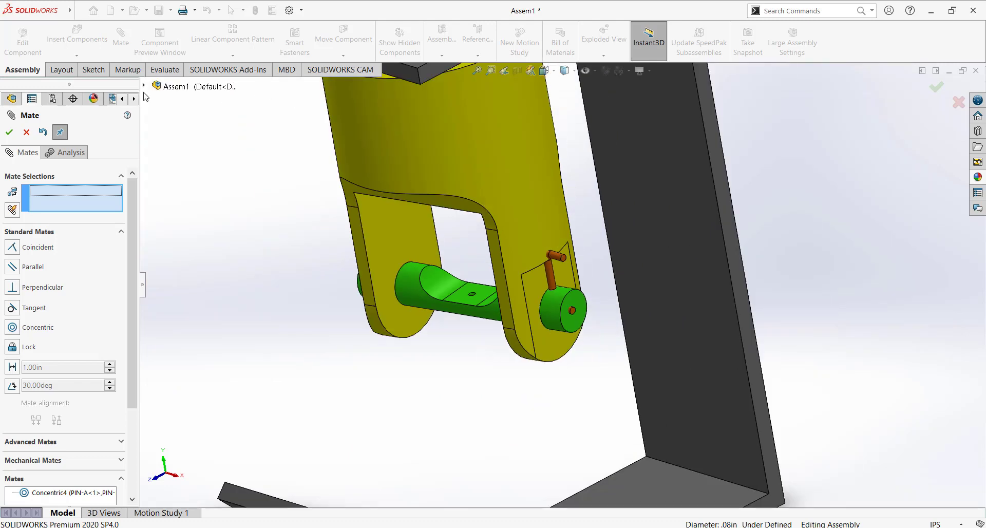
click(148, 88)
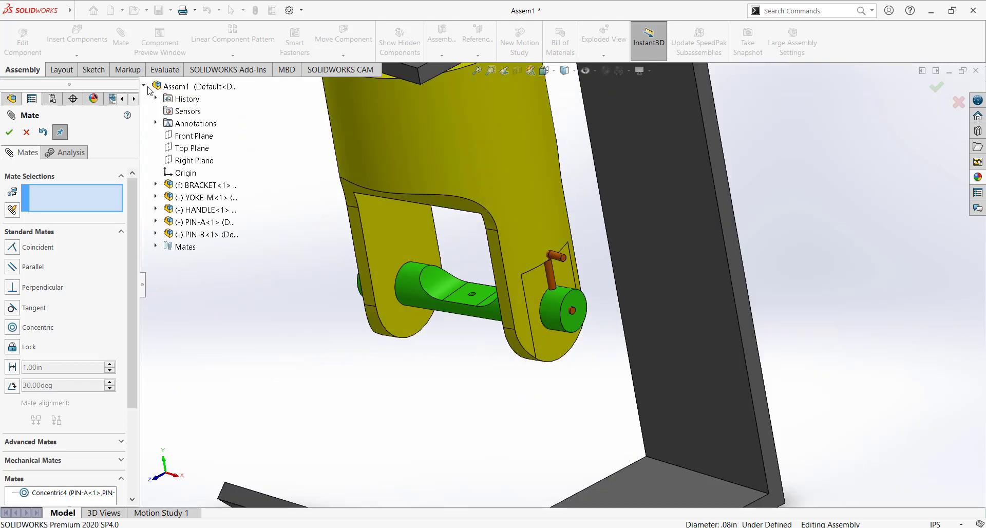
click(156, 222)
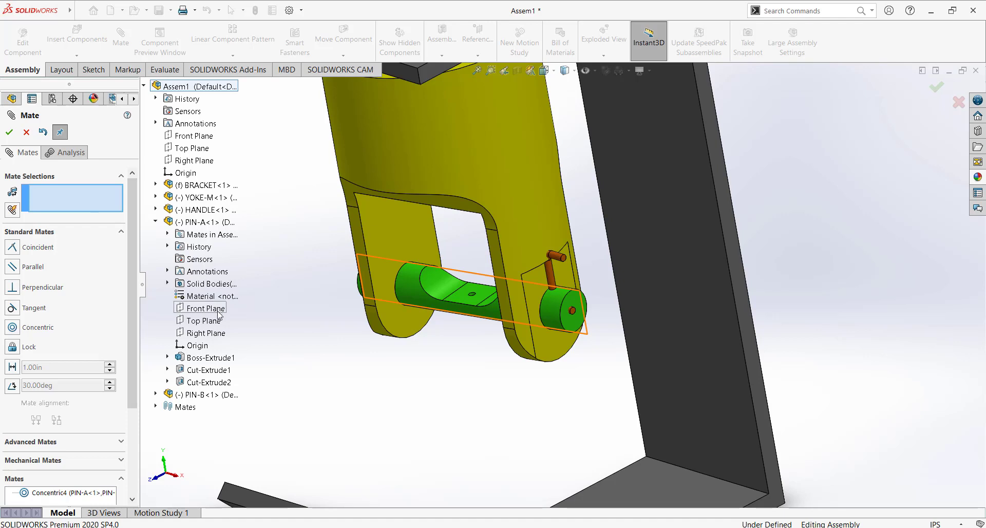
click(218, 325)
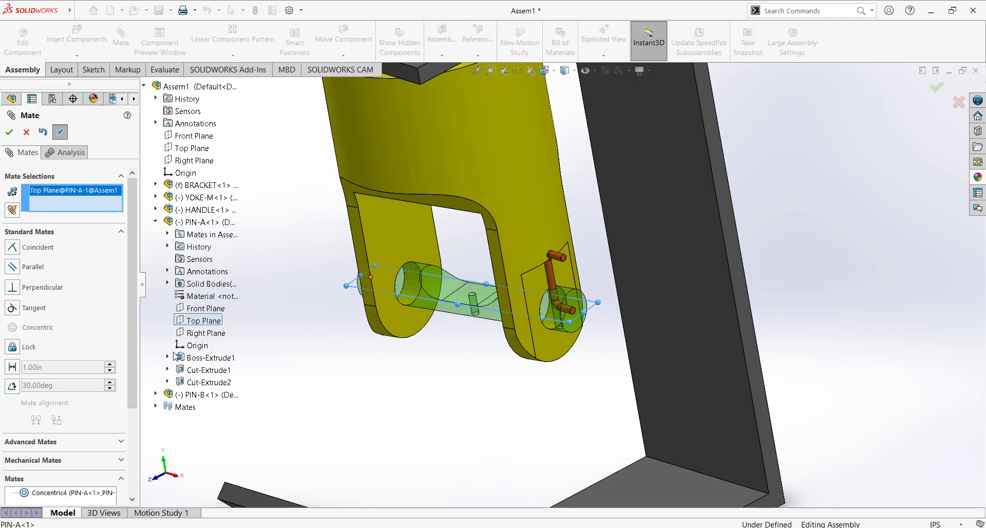
click(155, 394)
scroll(160, 396, down, 1)
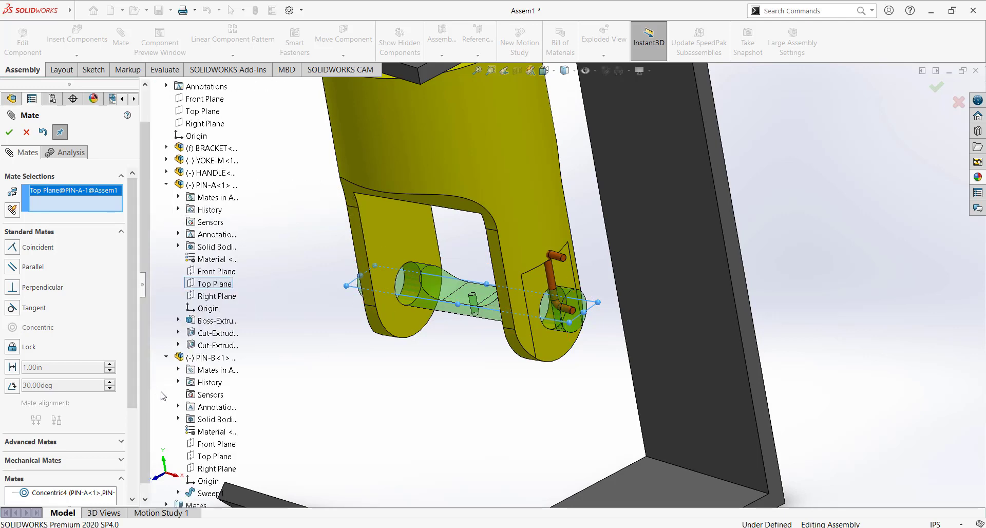
click(218, 457)
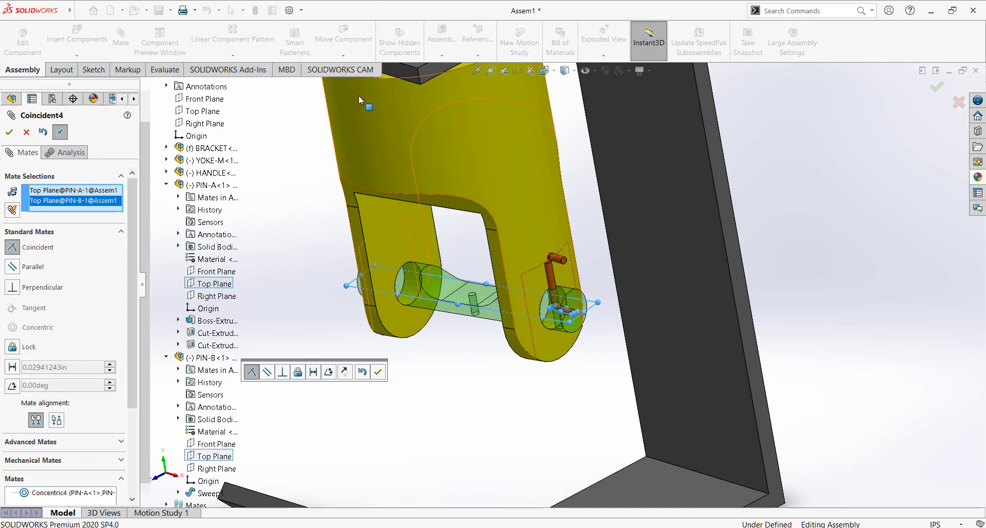
Make the mate between the two Top Planes a Distance mate of 6 mm
click(15, 366)
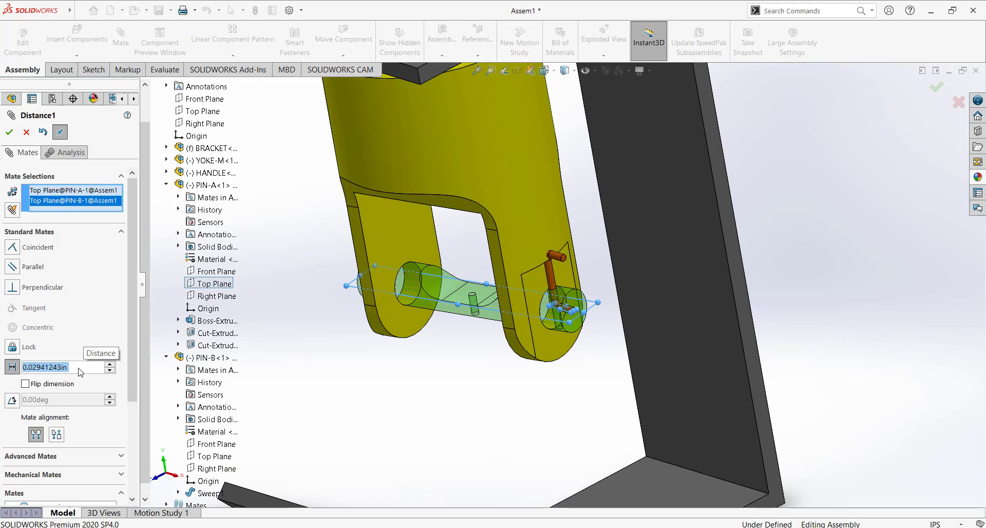
text(6mm)
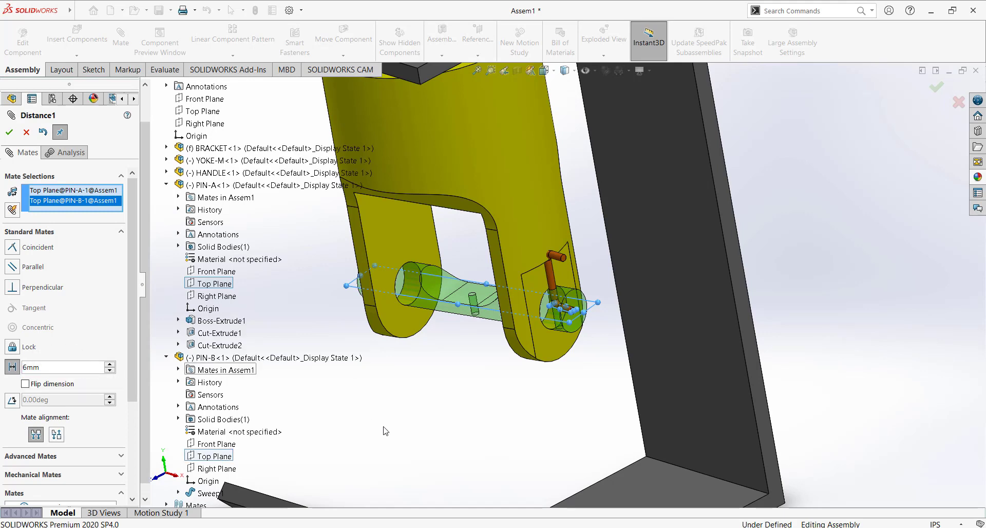
key(Return)
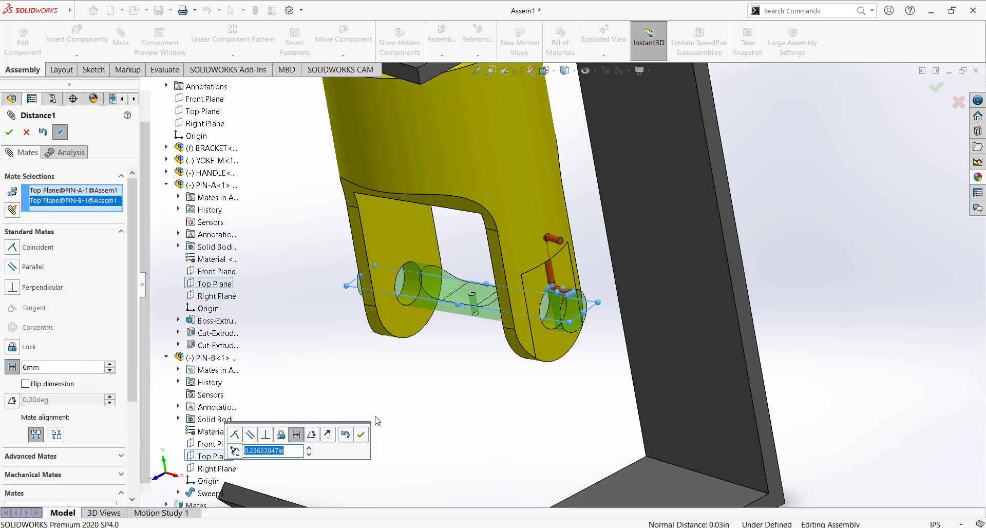
Try reversing the alignment of the Distance mate between PIN-A and PIN-B
click(328, 435)
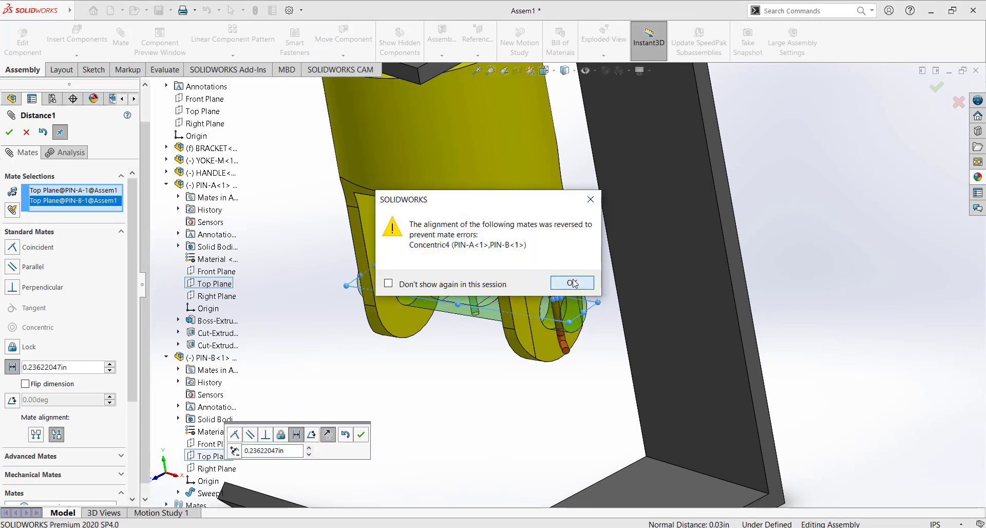
click(571, 283)
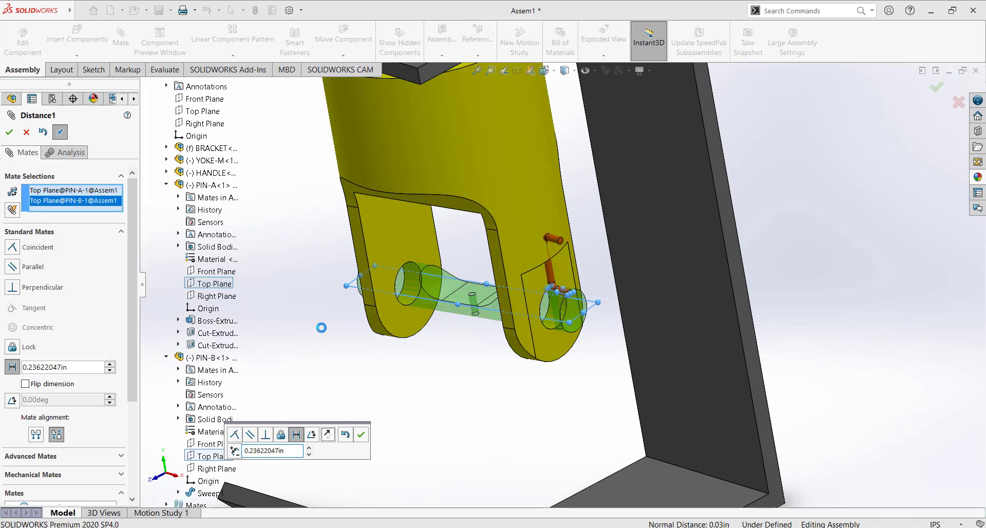
click(555, 286)
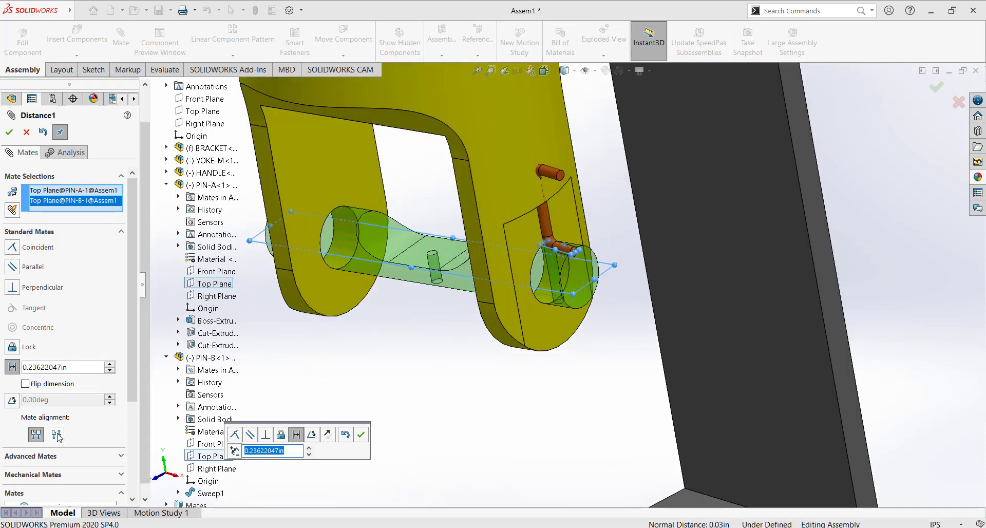
Flip the Distance mate's direction, set its distance to 8 mm and complete the mate
click(35, 386)
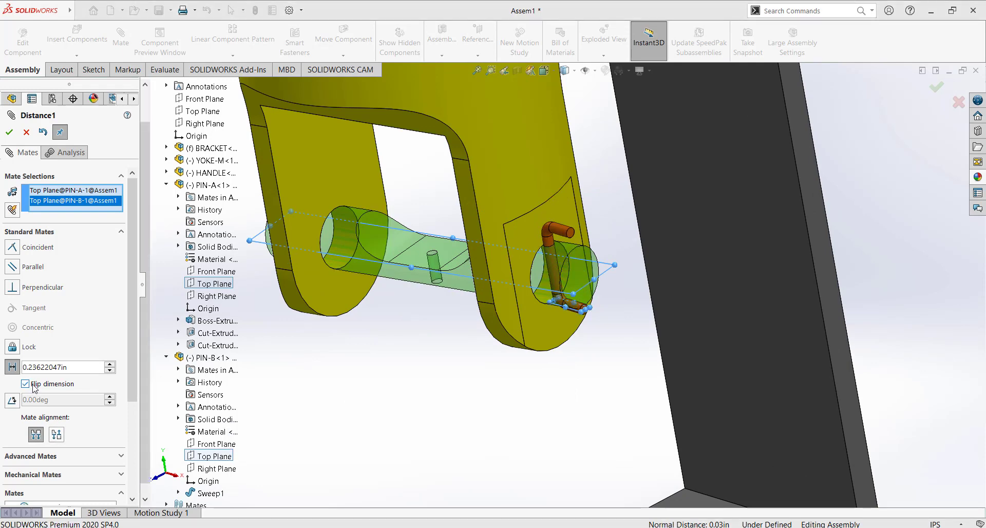
middle_drag(439, 325, 420, 295)
scroll(463, 323, down, 3)
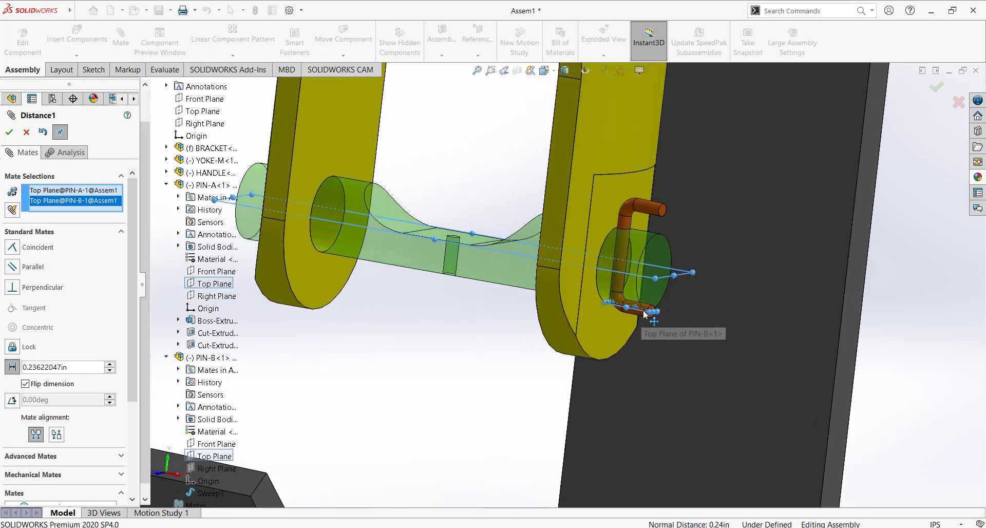
double_click(69, 370)
text(8,)
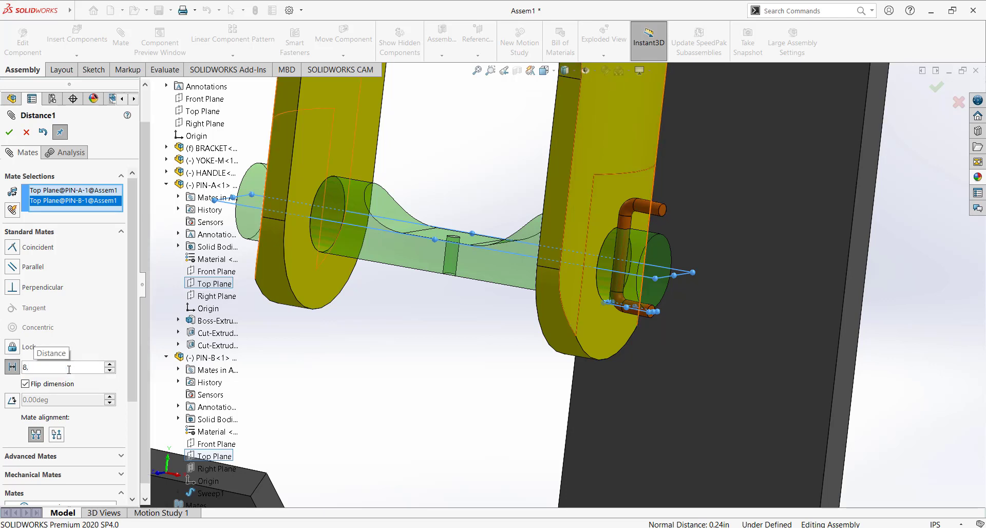
key(BackSpace)
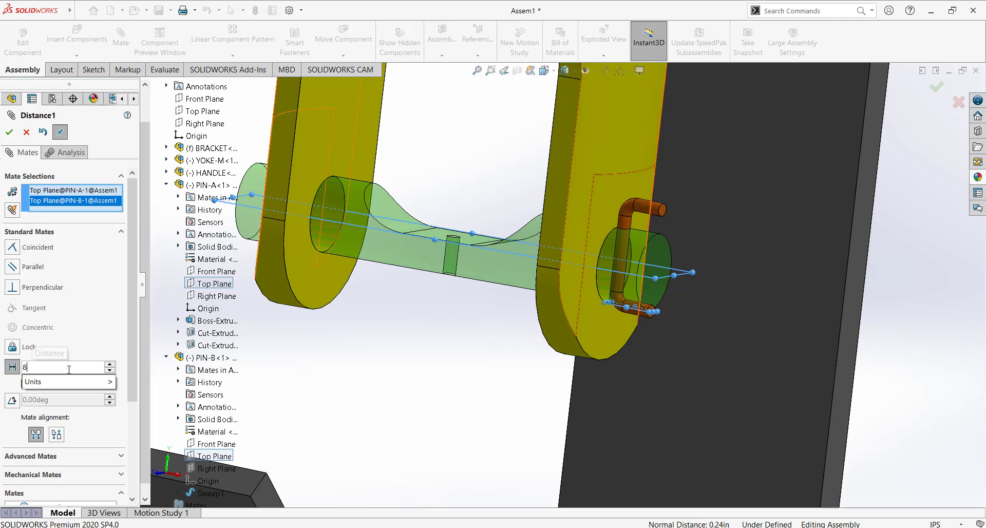
text(mm)
key(Return)
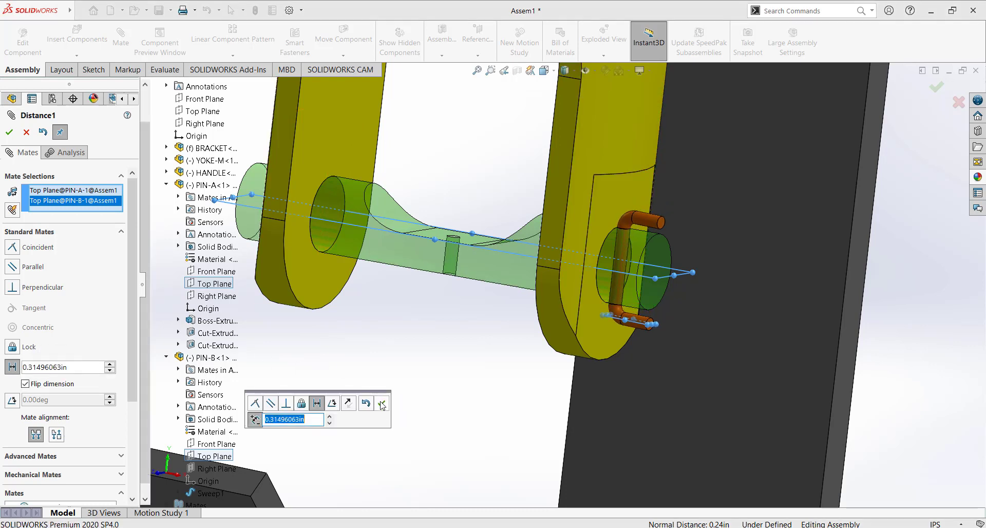
click(383, 405)
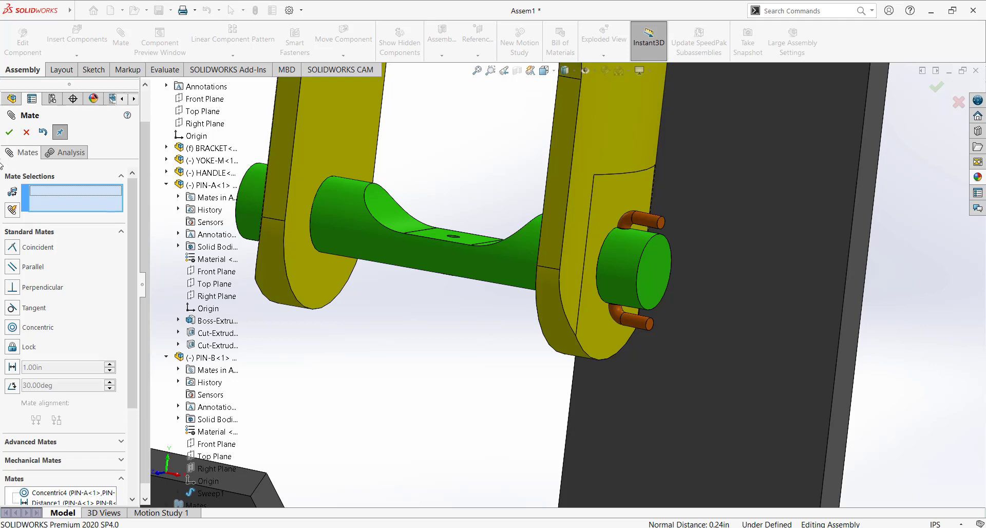
Add a parallel mate between PIN-A's Front Plane and PIN-B's Right Plane, and finish mating
scroll(414, 316, up, 5)
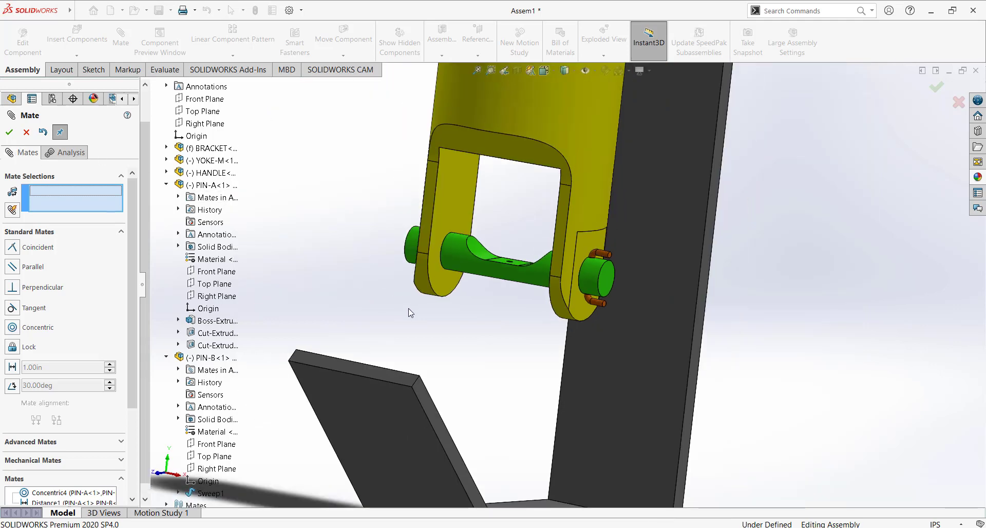
middle_drag(415, 316, 369, 320)
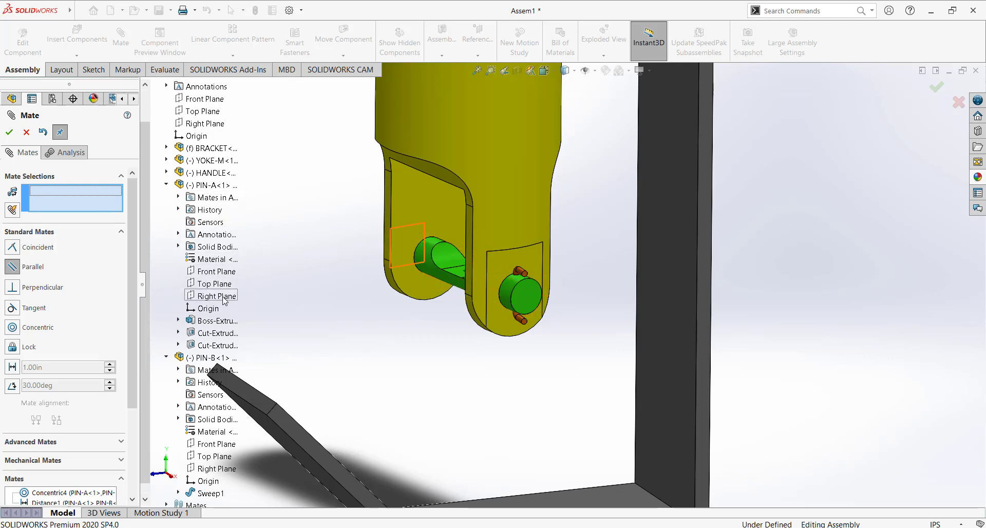
click(224, 271)
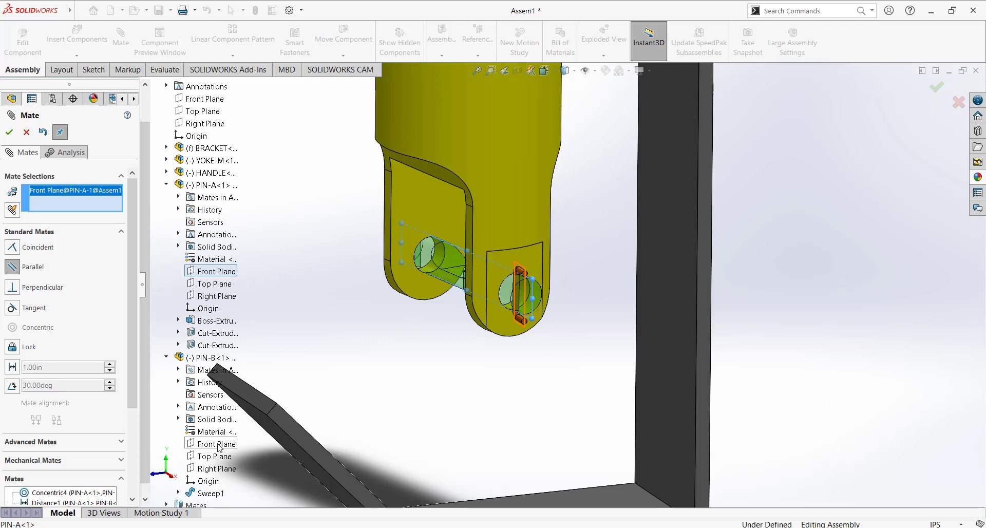
click(217, 469)
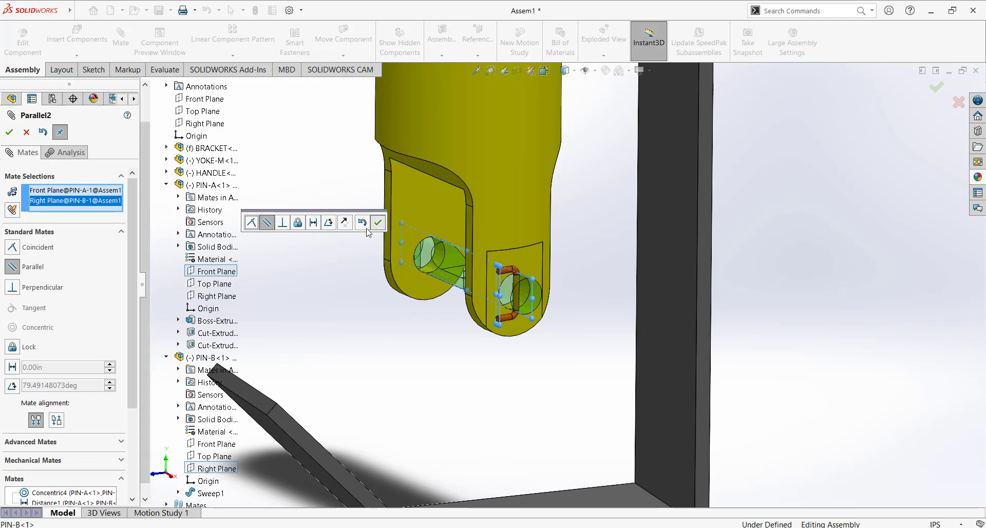
key(Return)
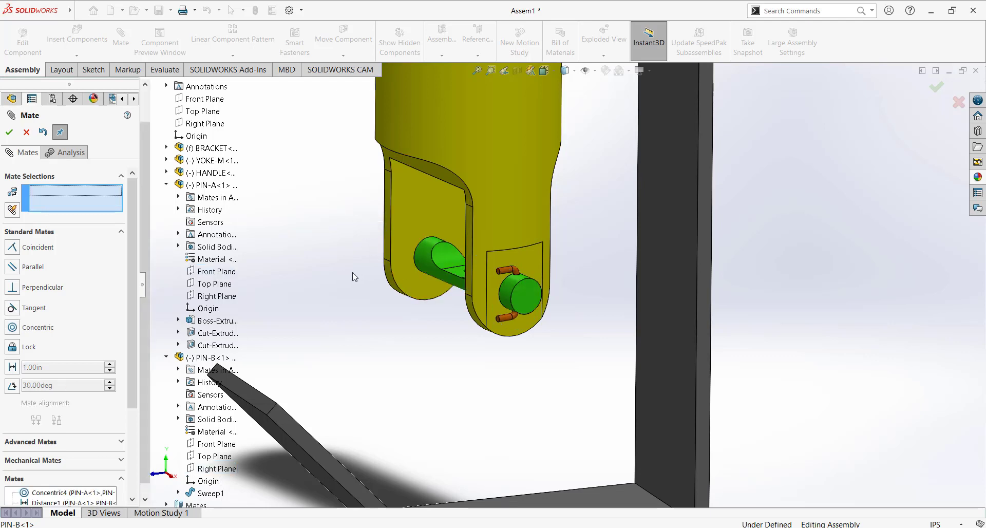
click(9, 134)
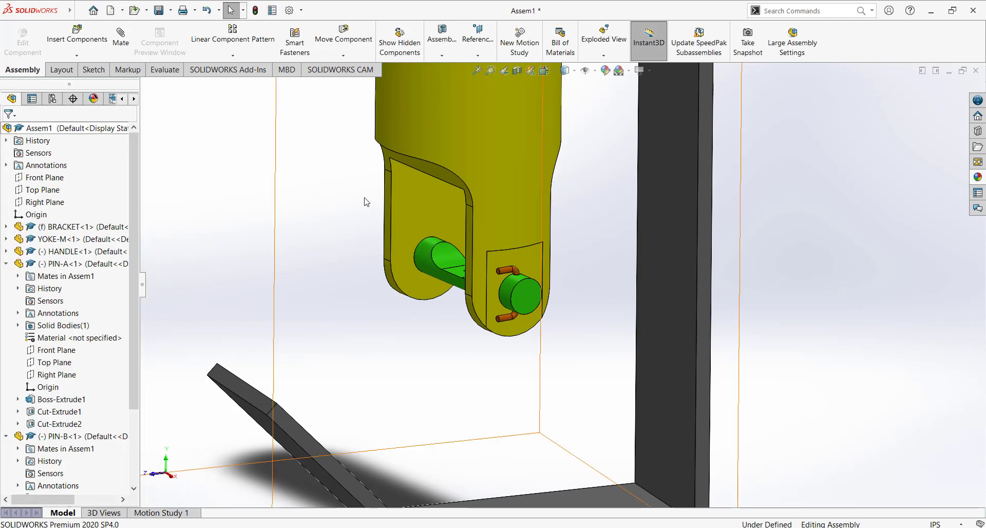
key(f)
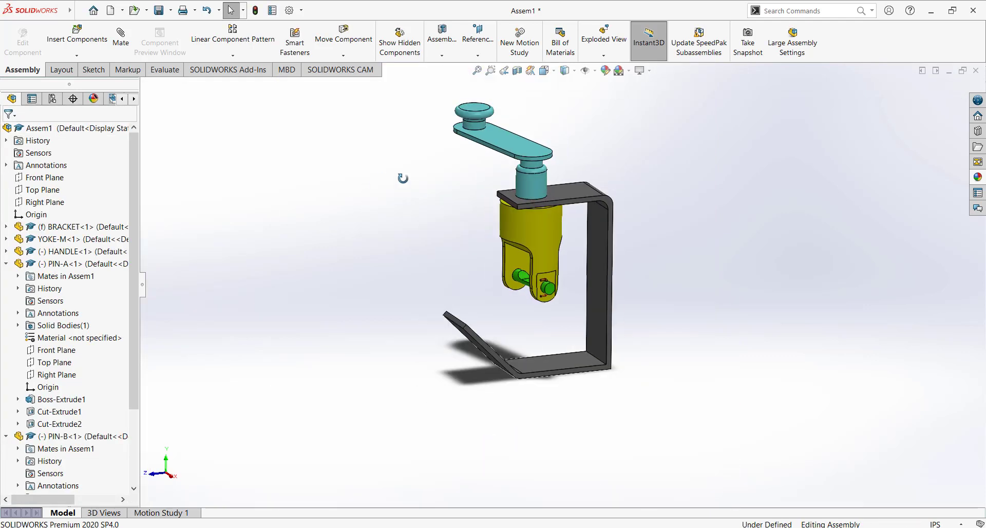
mouse_move(402, 179)
middle_down()
mouse_move(430, 200)
mouse_move(411, 194)
middle_up()
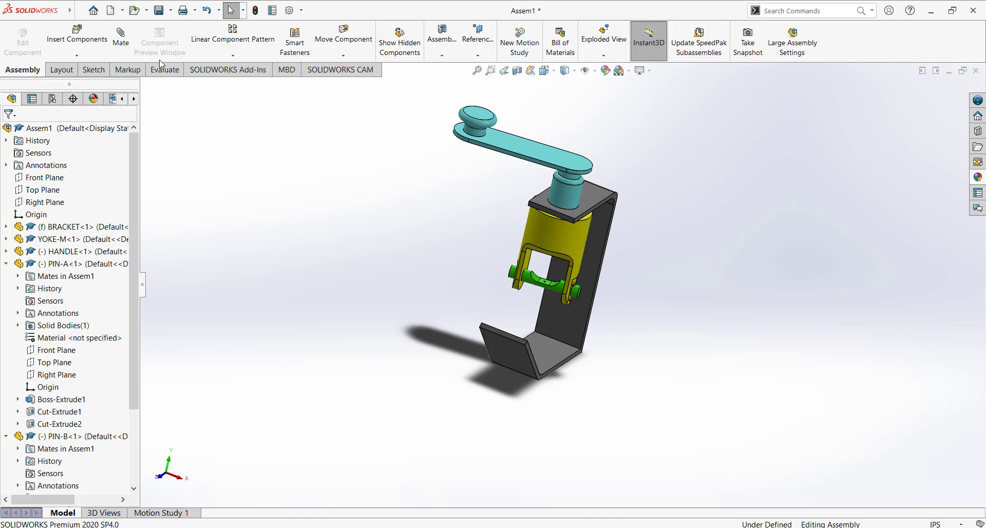
Insert a second PIN-B component and place it in open space beside the yoke
click(77, 36)
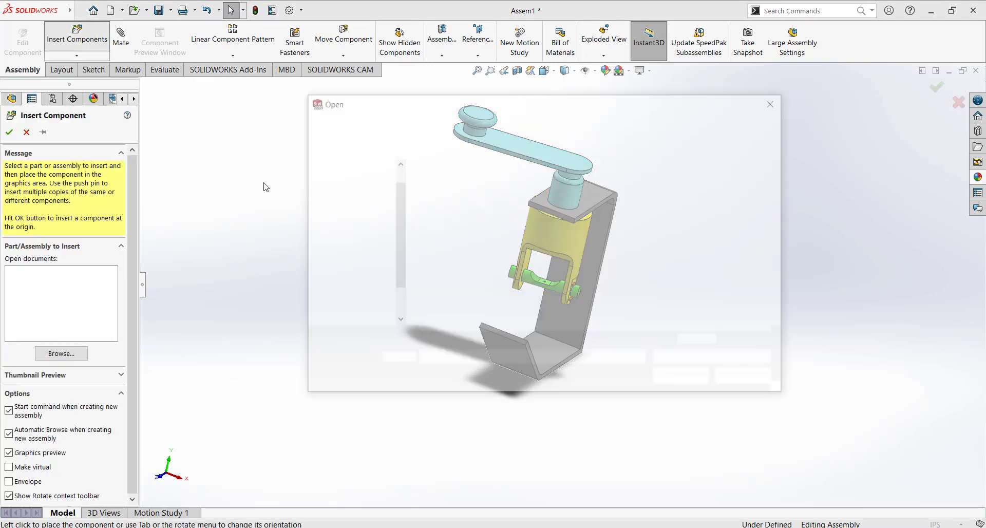
click(670, 205)
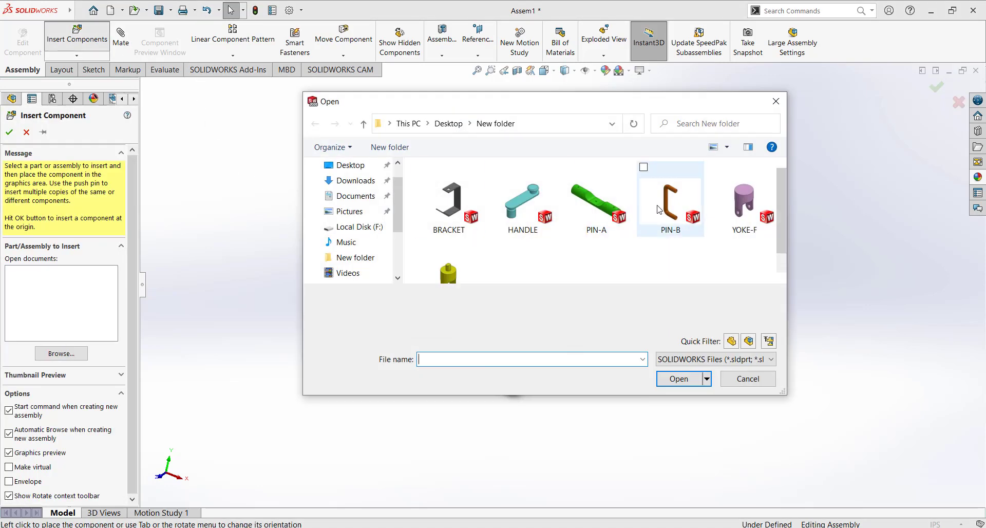
click(679, 379)
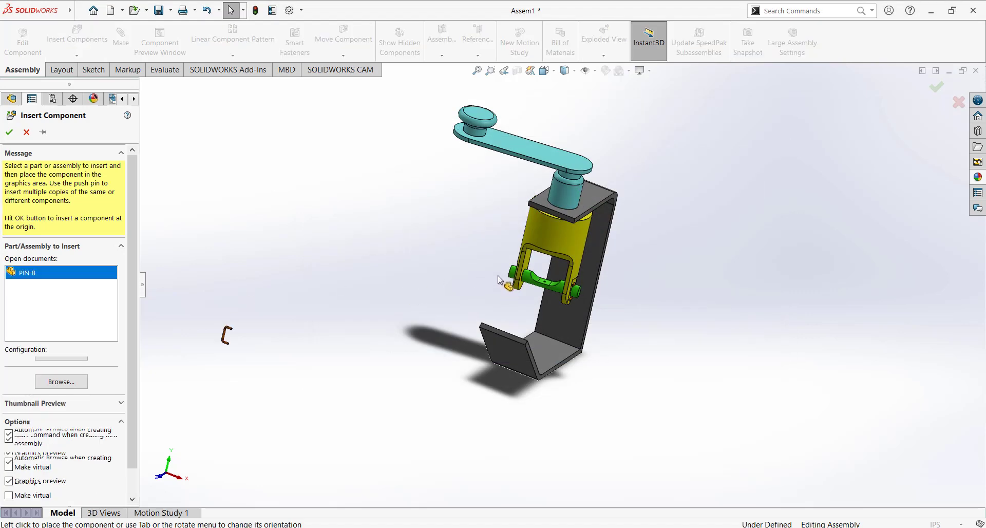
click(468, 297)
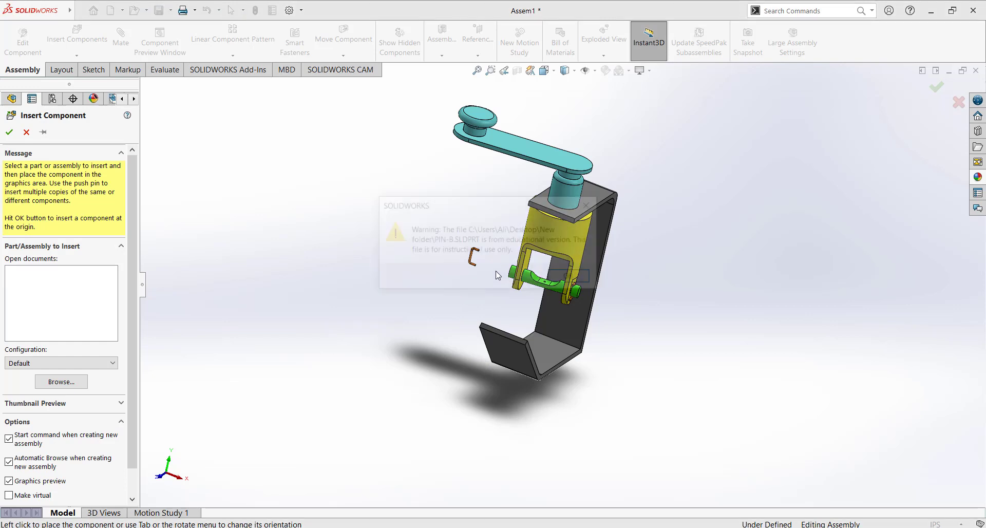
click(560, 281)
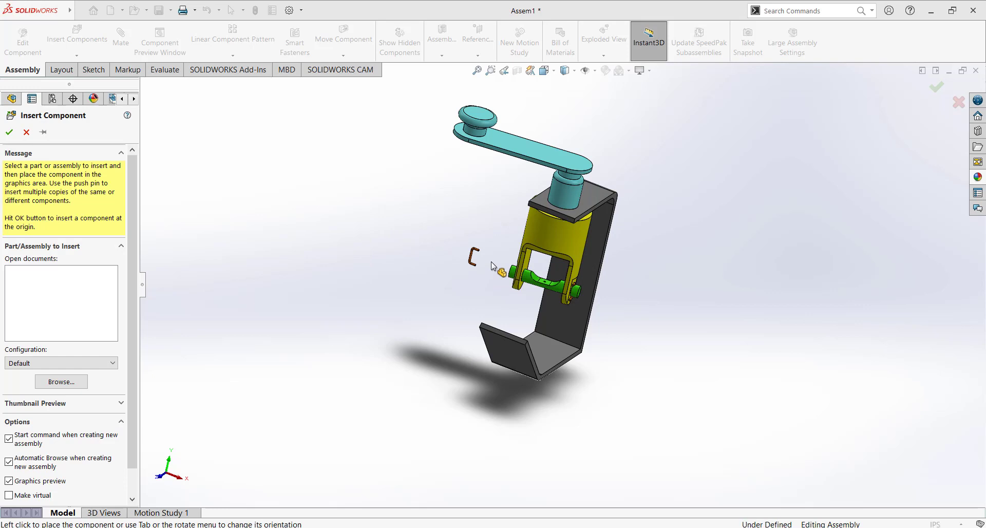
key(Escape)
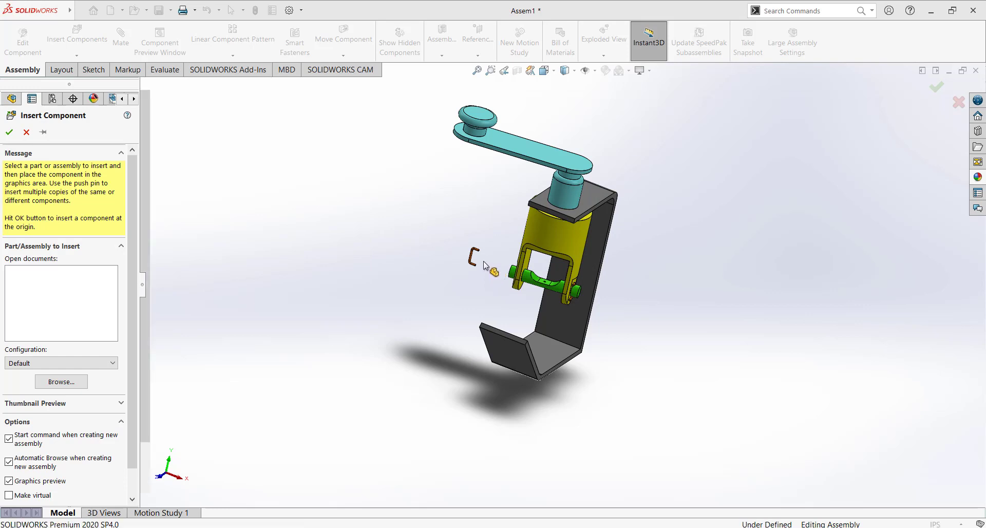
Add a concentric mate between the second PIN-B's straight middle section and the free cross hole in PIN-A's end, and finish mating
scroll(486, 265, down, 1)
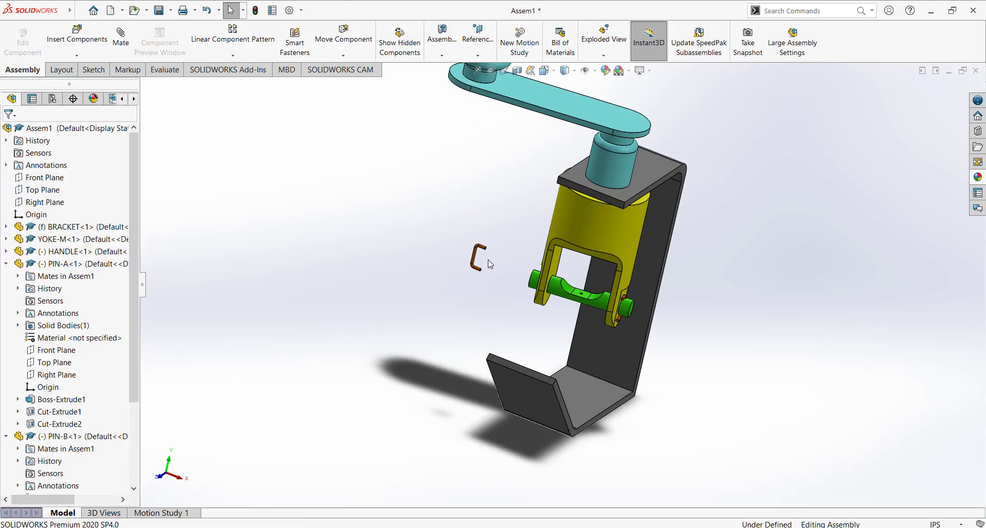
scroll(488, 264, down, 3)
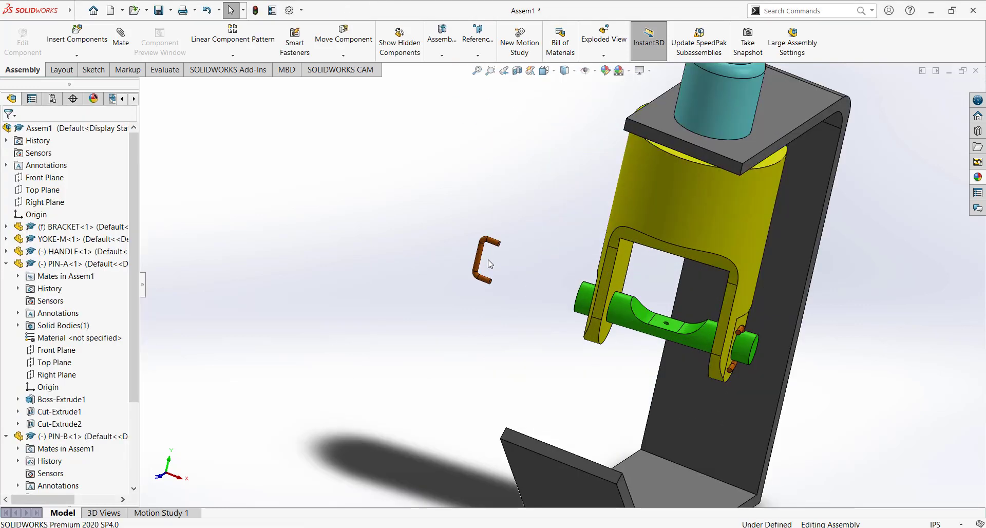
click(6, 263)
click(6, 276)
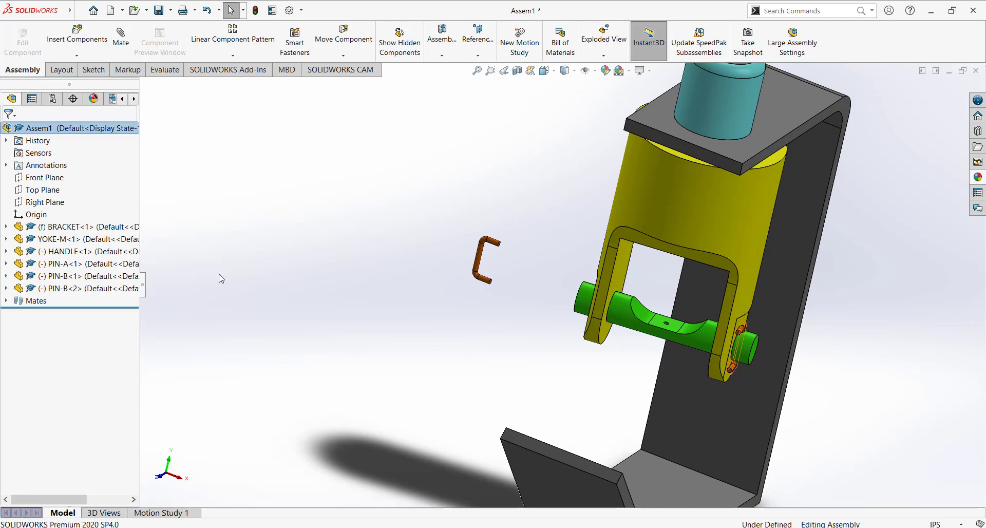
click(121, 46)
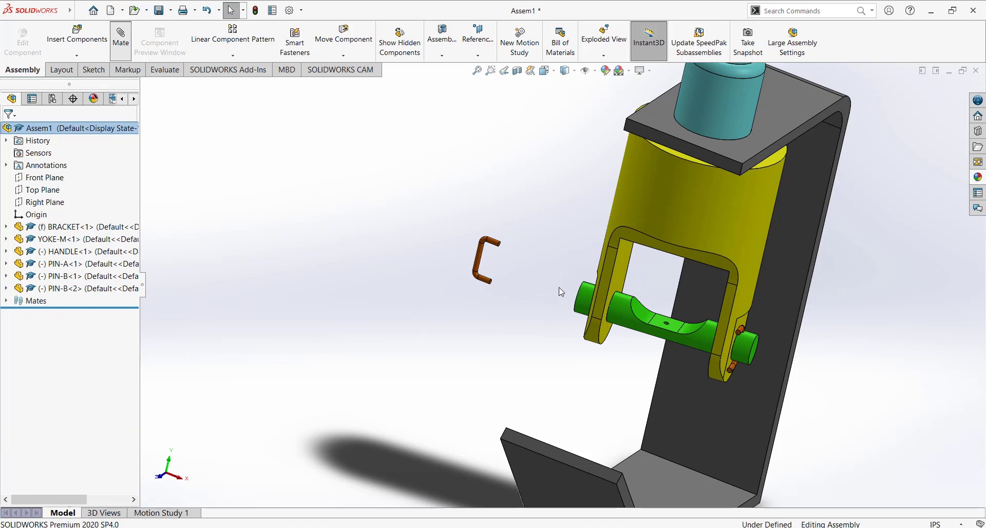
middle_drag(566, 294, 572, 307)
scroll(572, 293, up, 1)
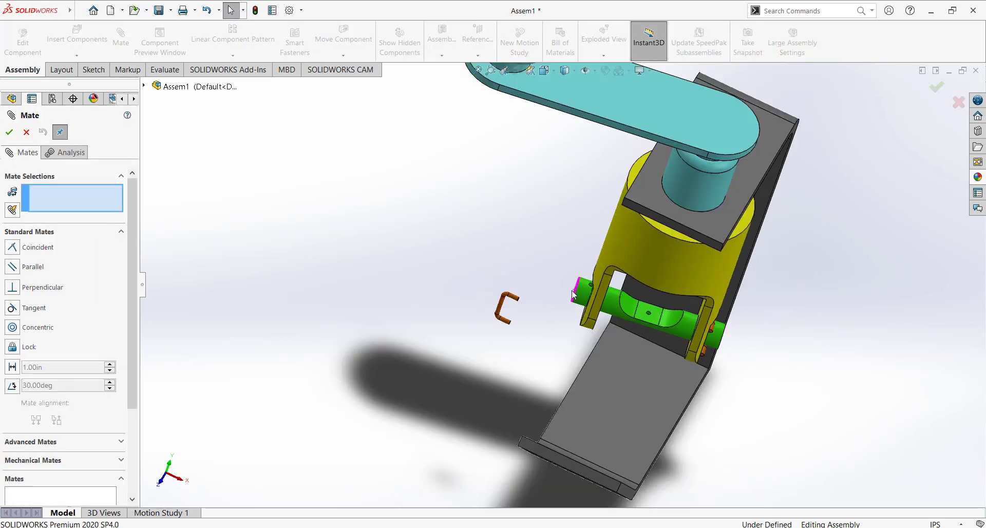
scroll(551, 322, down, 4)
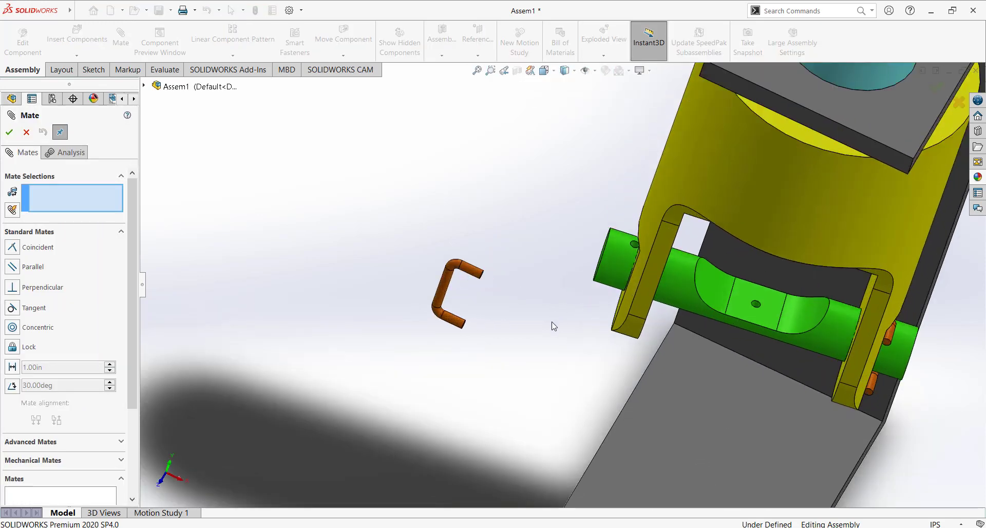
click(439, 298)
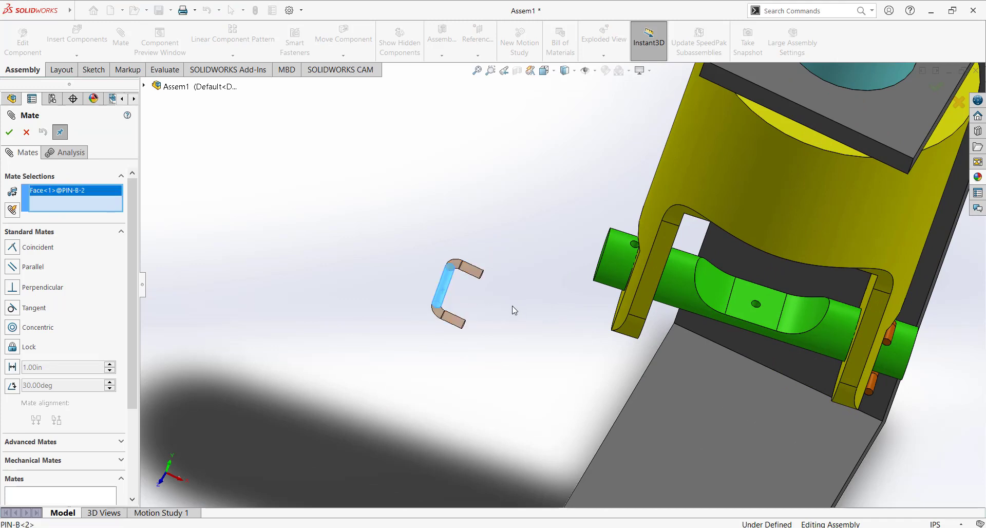
click(635, 245)
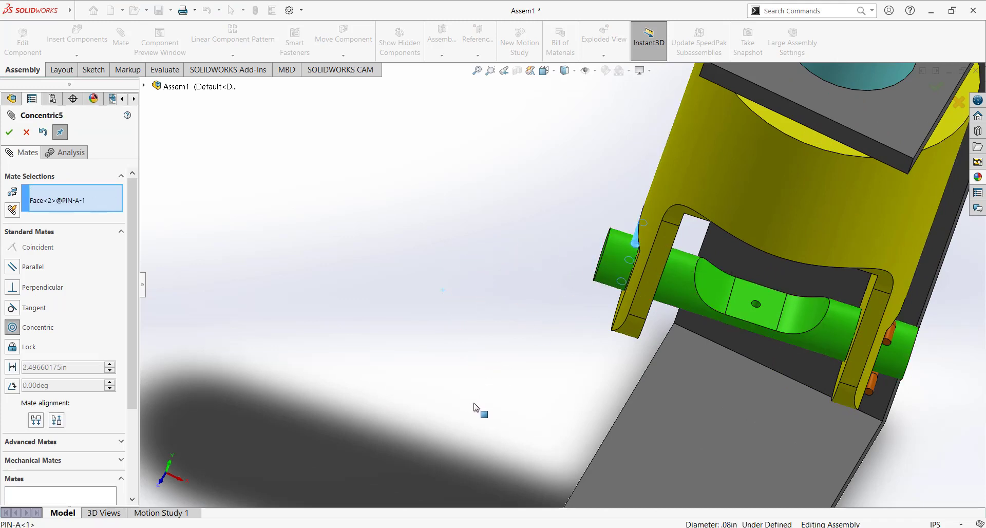
click(157, 406)
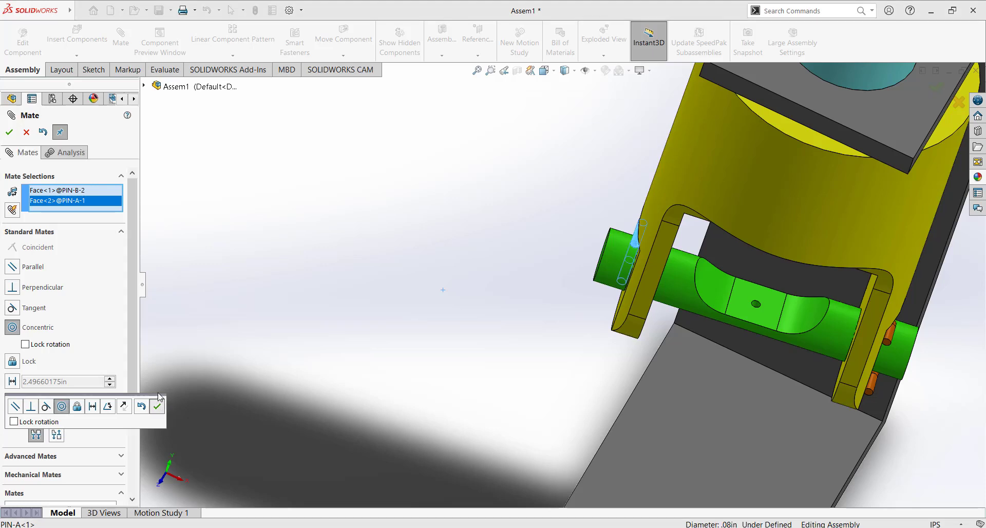
click(9, 133)
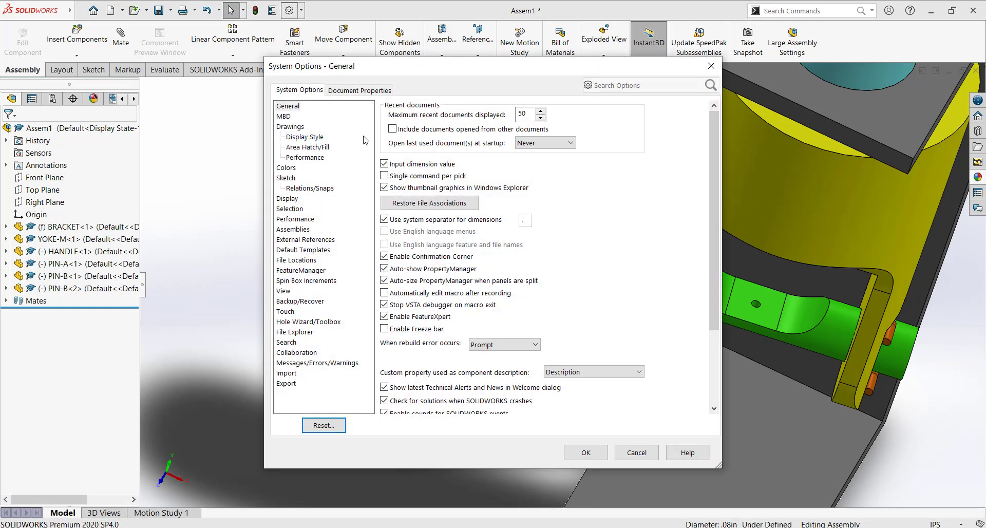
Set the assembly document's unit system to MMGS (millimeter, gram, second)
click(361, 90)
click(284, 188)
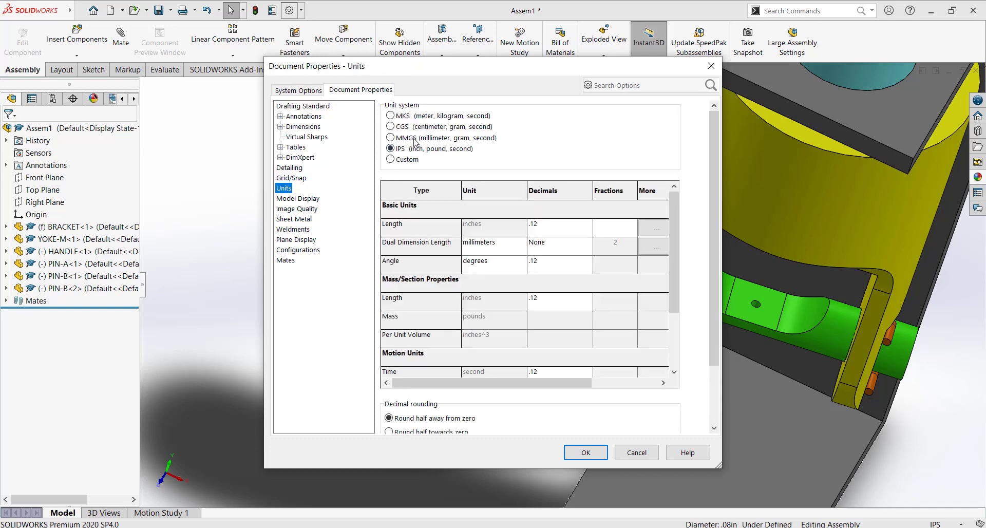
click(575, 454)
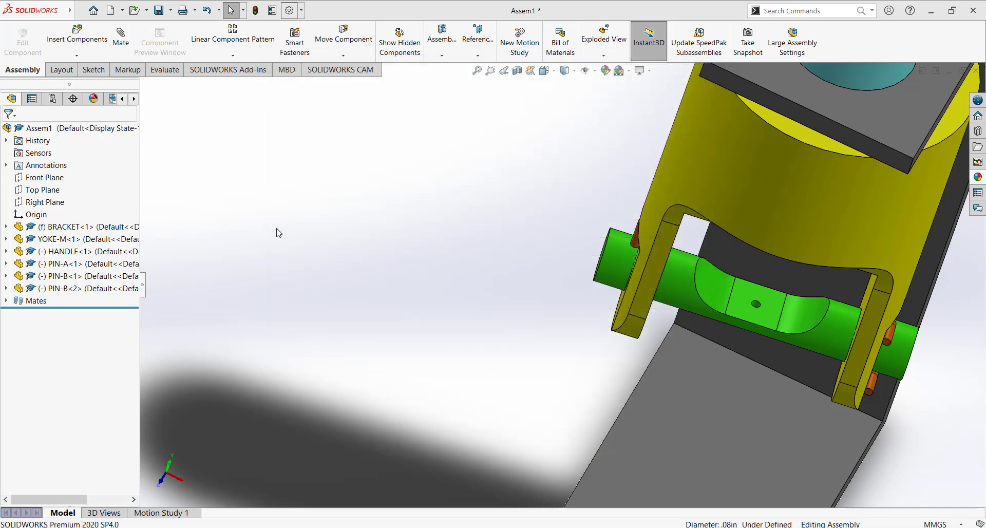
Add a Distance mate of 8 mm with flipped dimension between the Top Planes of PIN-A and the second PIN-B
click(120, 41)
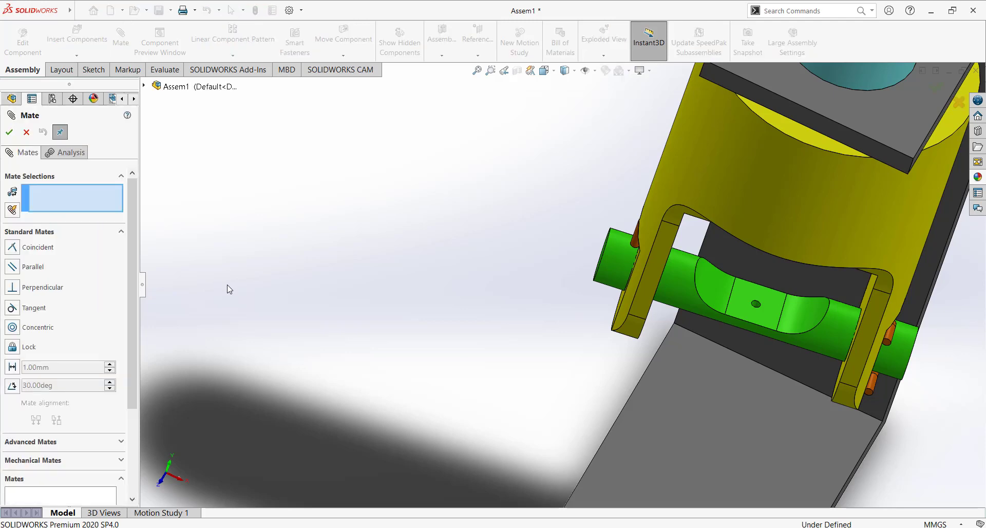
click(146, 86)
click(167, 223)
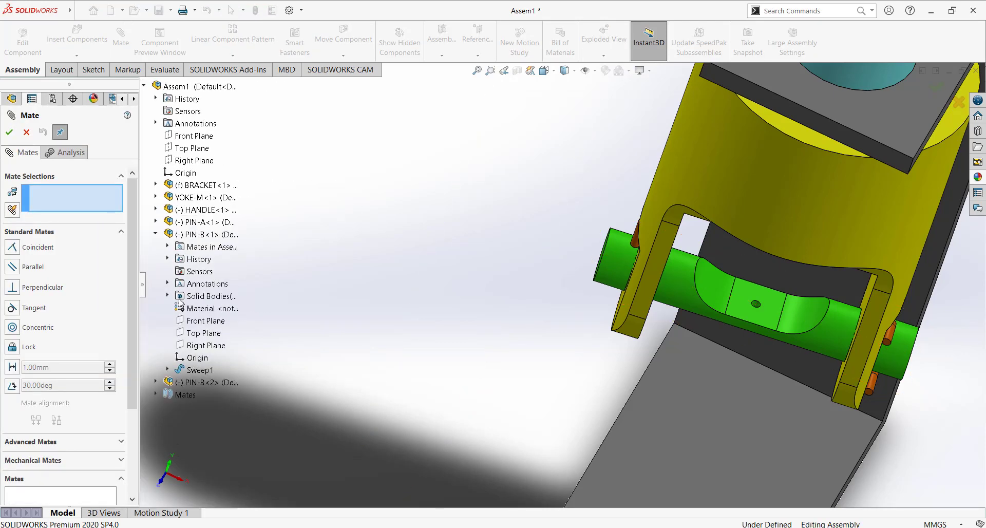
click(156, 234)
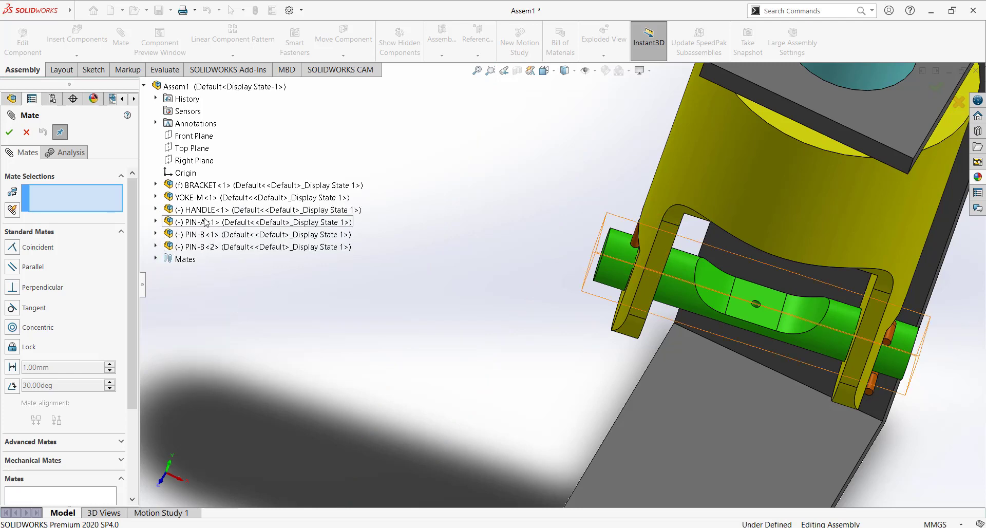
click(156, 222)
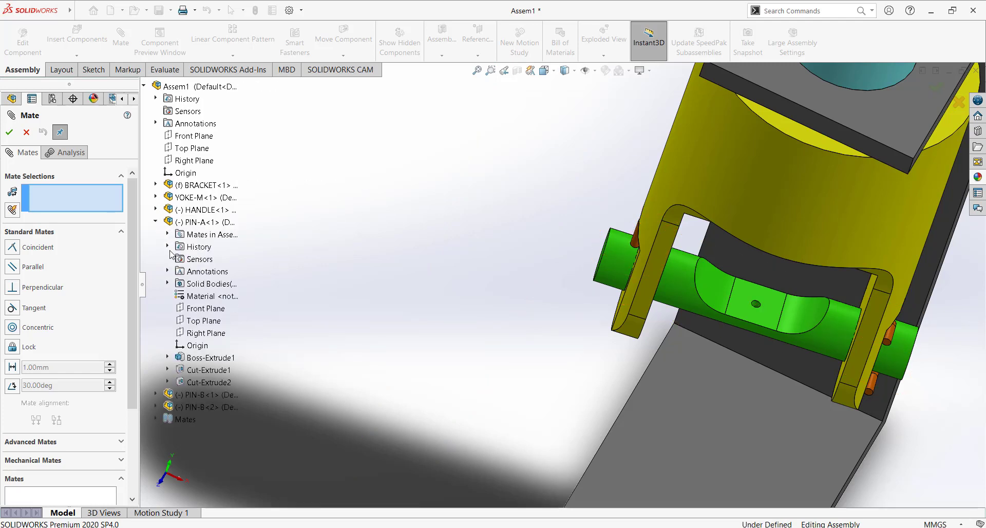
click(202, 321)
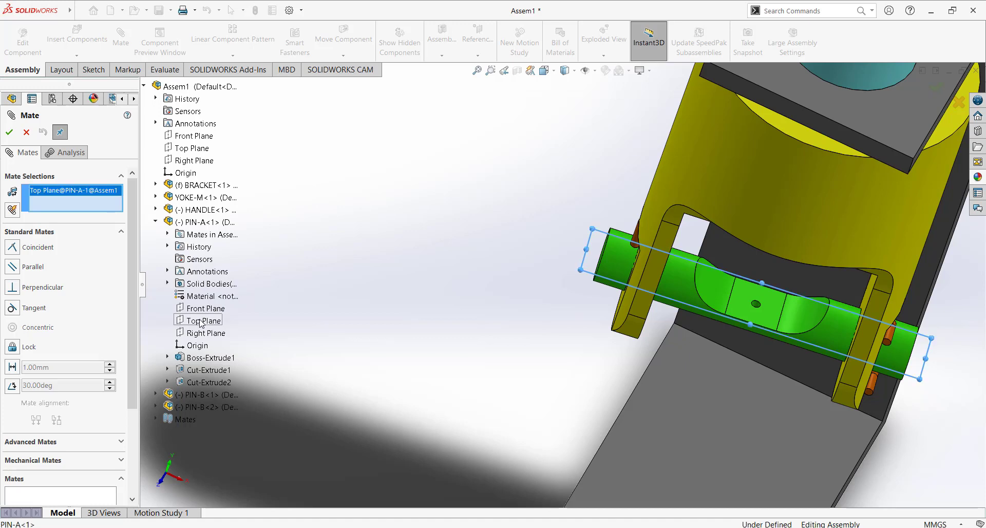
click(156, 222)
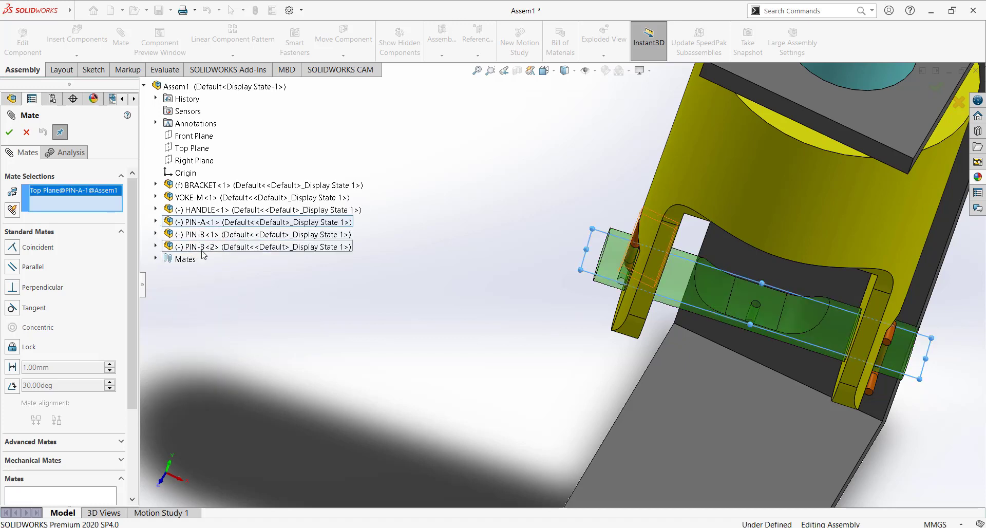
click(157, 247)
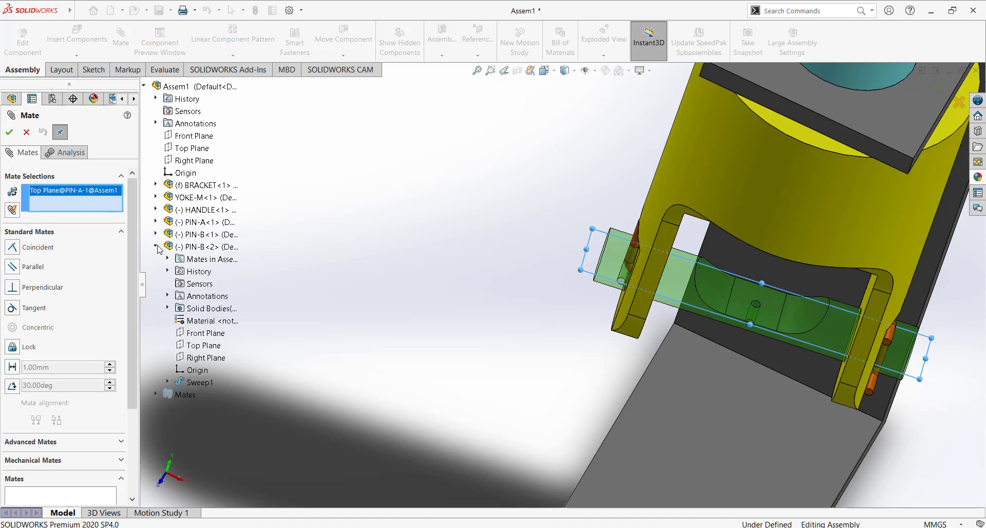
click(208, 343)
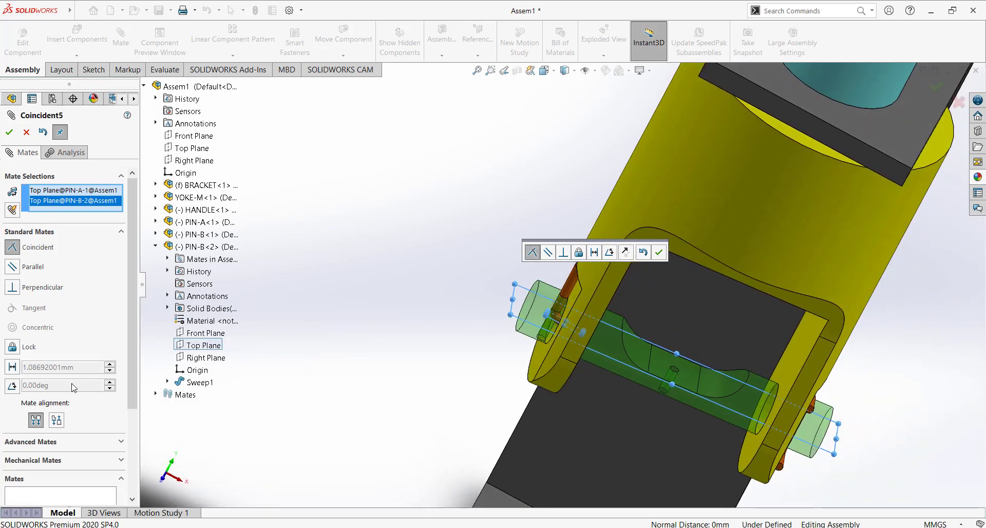
click(12, 367)
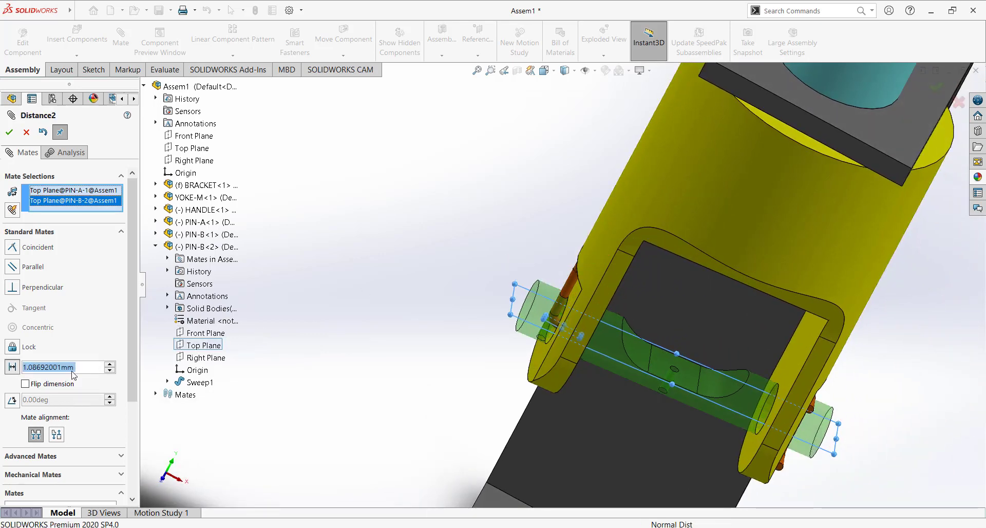
text(8)
key(Return)
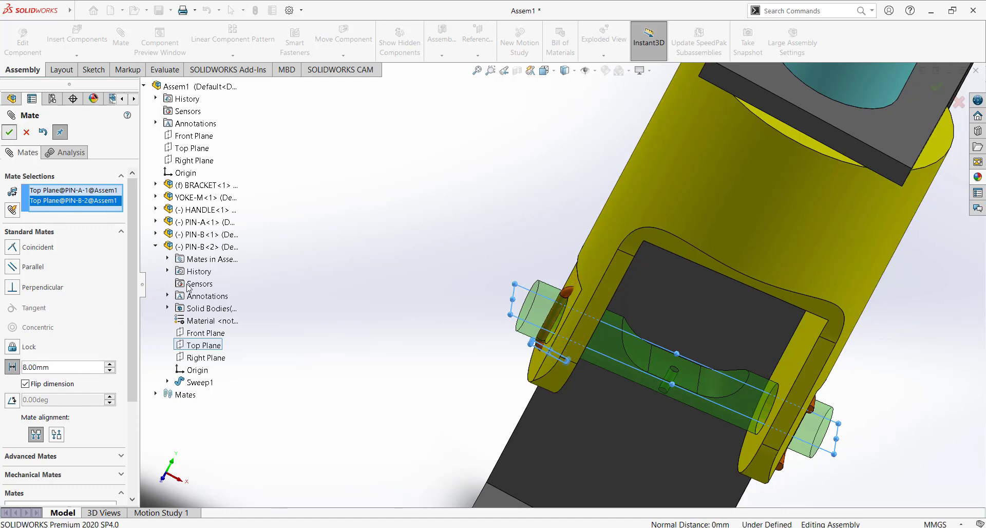
key(Return)
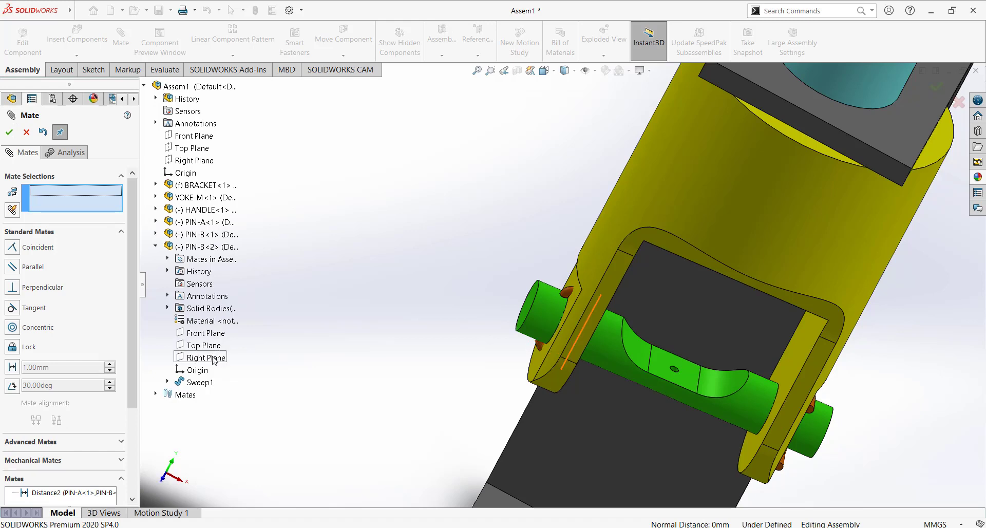
Add a parallel mate between the second PIN-B's Right Plane and PIN-A's Front Plane, and finish mating
click(213, 358)
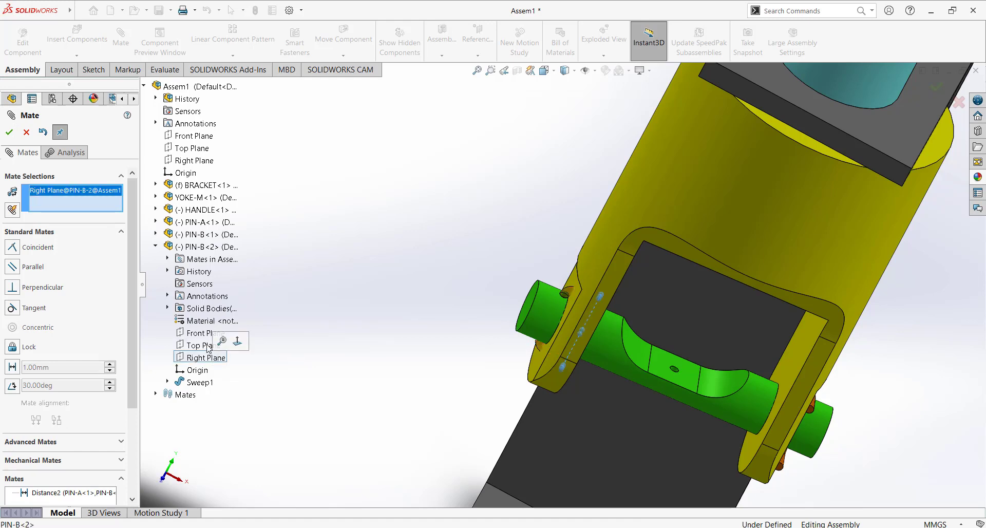
click(156, 222)
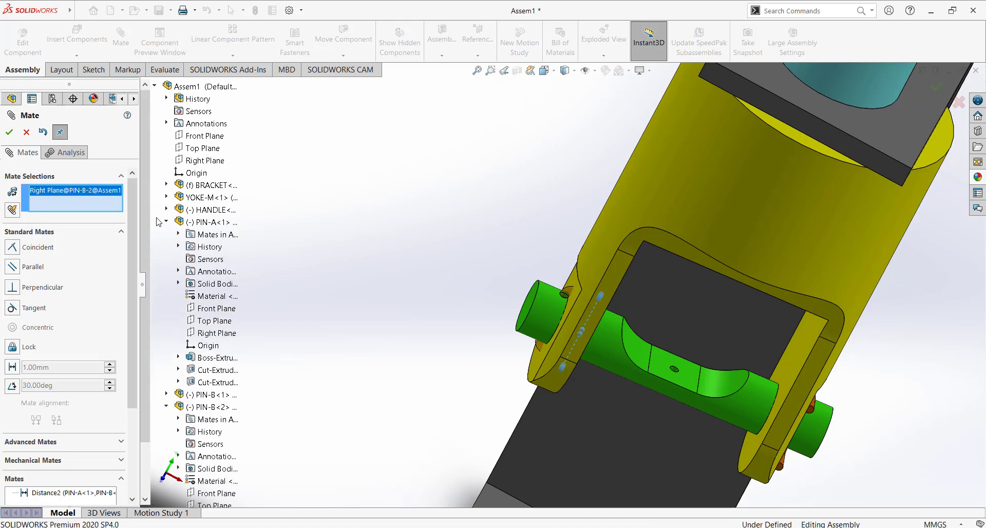
click(220, 309)
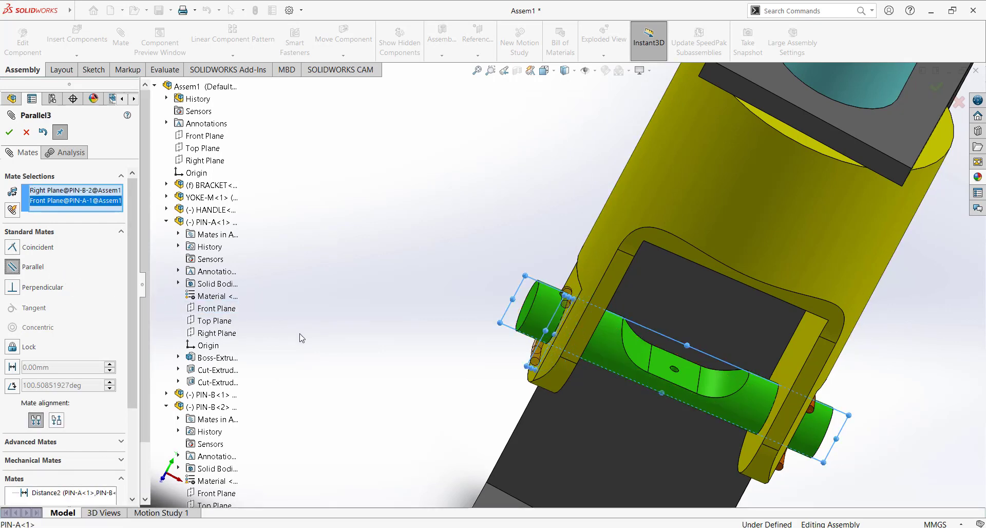
middle_drag(380, 343, 325, 288)
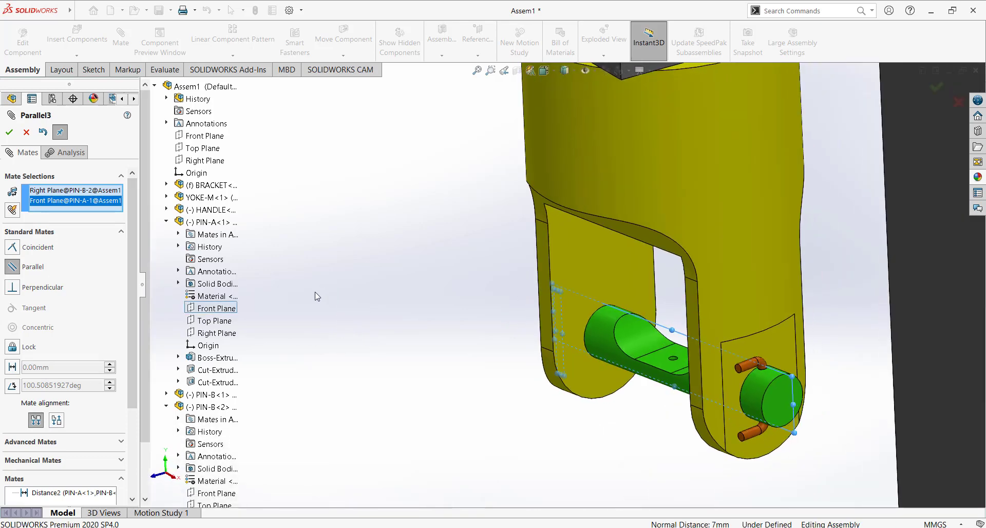
click(9, 132)
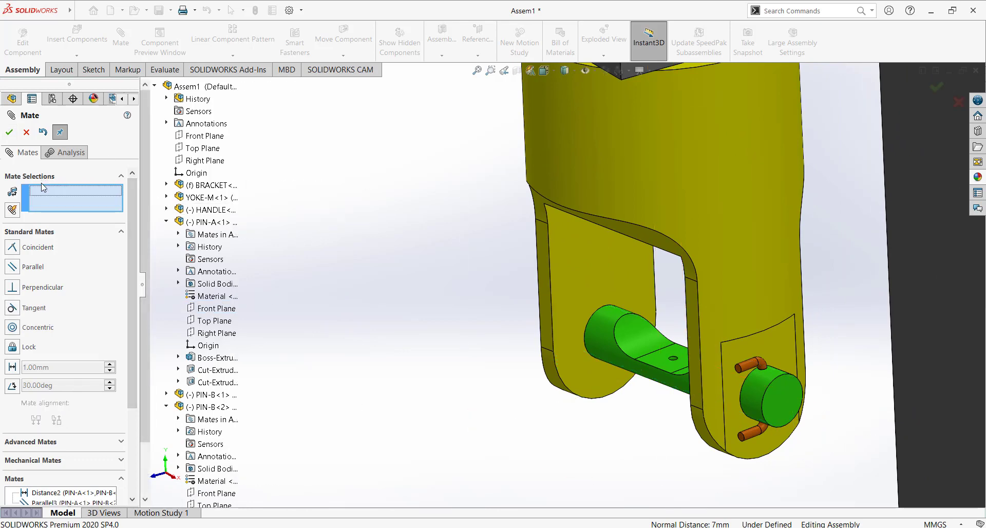
click(10, 132)
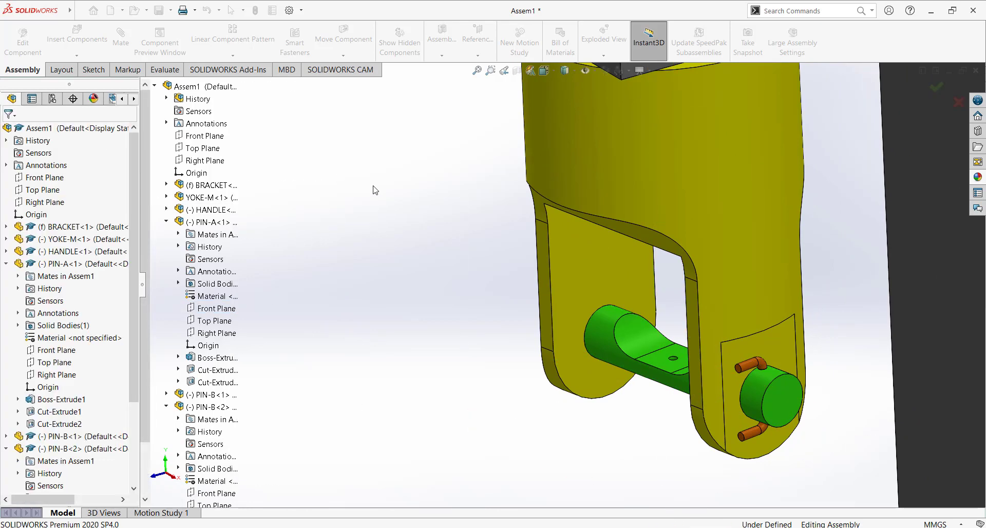
In isometric view, turn PIN-A with its PIN-B pins in the yoke holes until its flat cutout faces downward
click(548, 77)
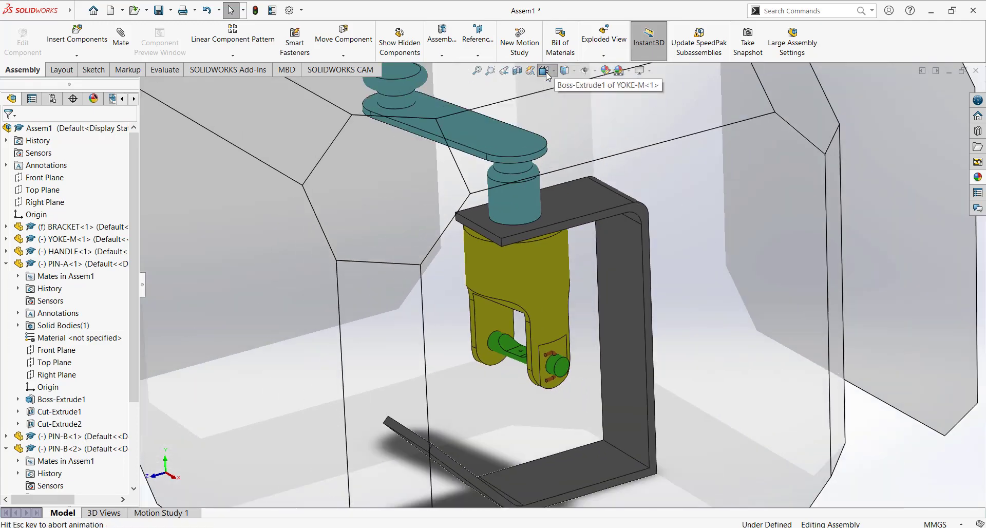
click(440, 162)
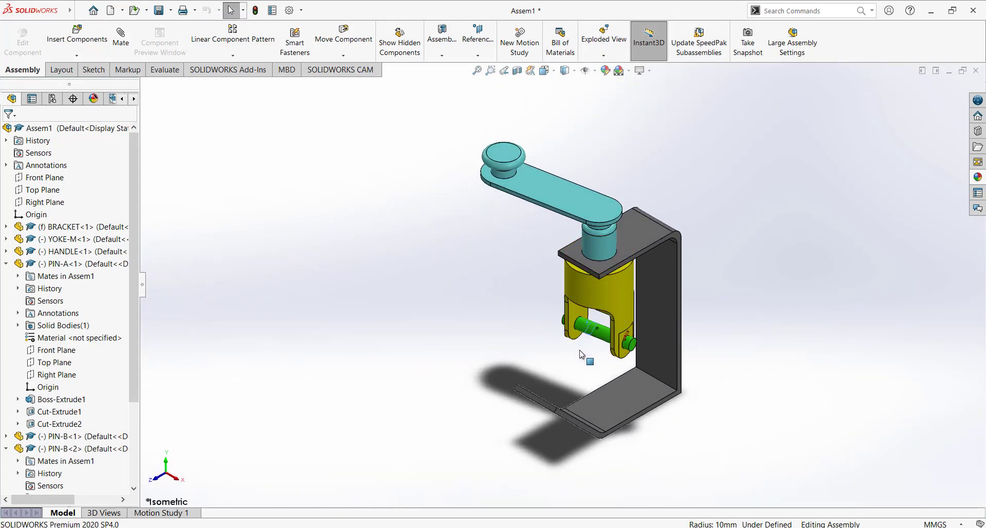
mouse_move(586, 334)
mouse_down()
mouse_move(596, 341)
mouse_move(601, 327)
mouse_up()
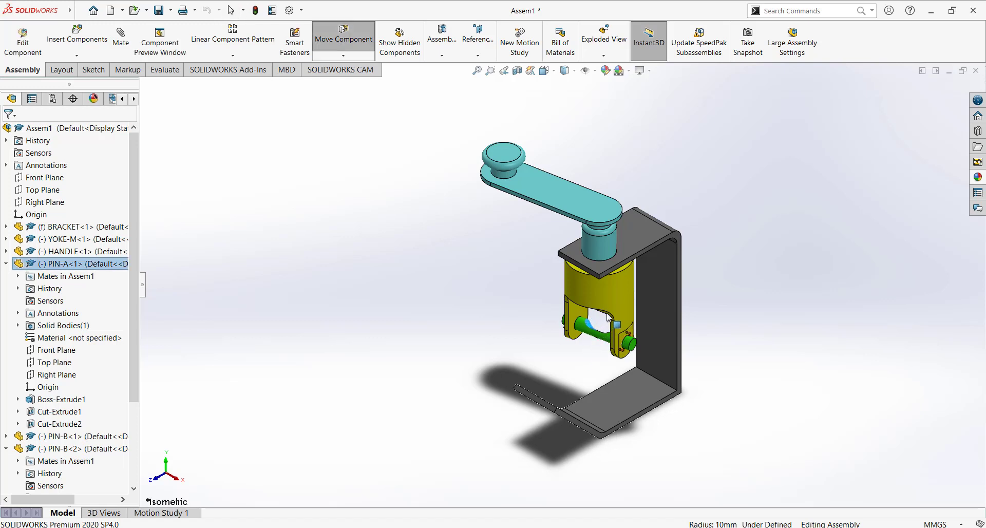
drag(657, 305, 702, 417)
key(Escape)
scroll(598, 328, down, 5)
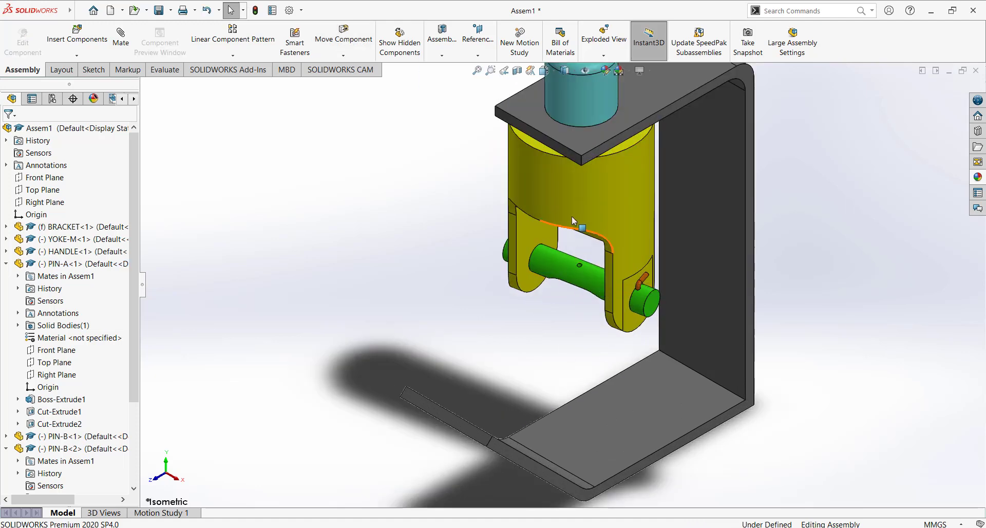
Insert a second PIN-A component and place it in the free space beside the yoke
click(77, 35)
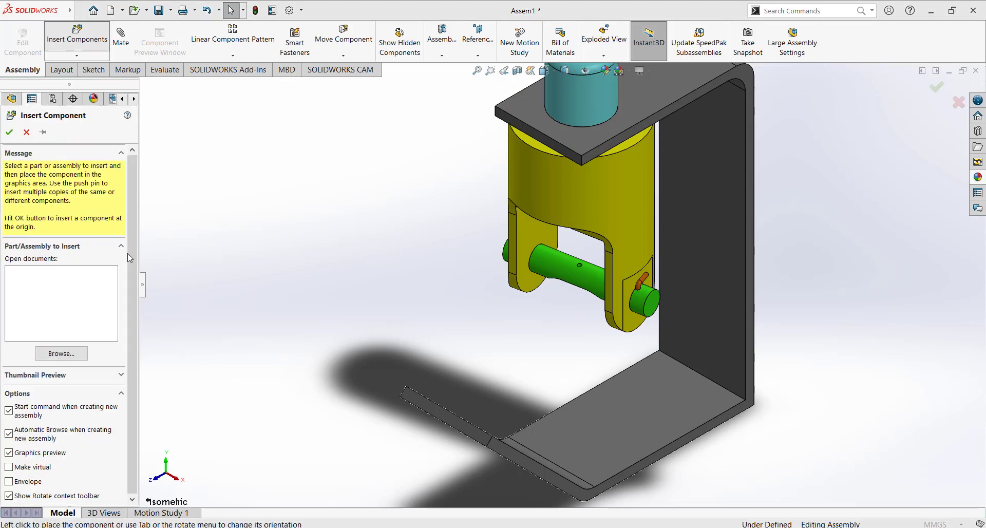
click(63, 355)
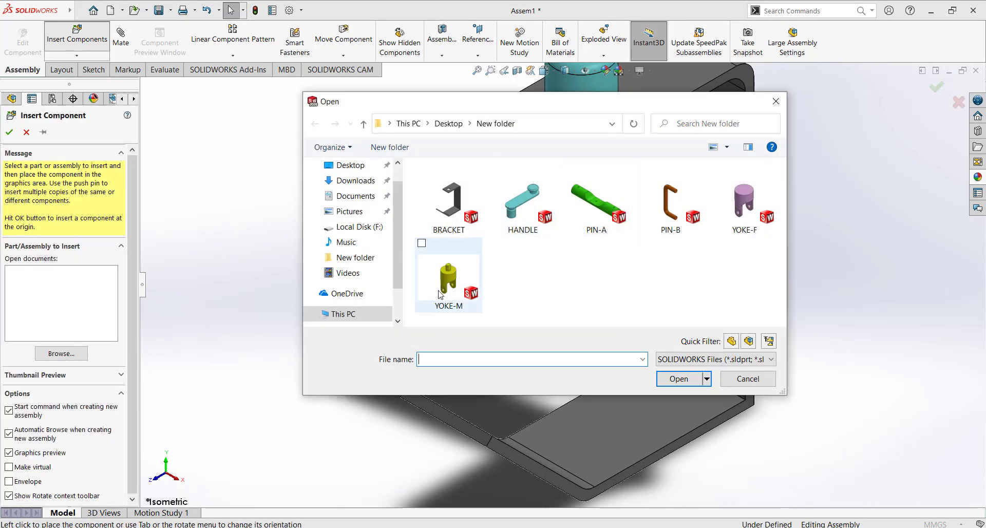
click(584, 223)
key(Return)
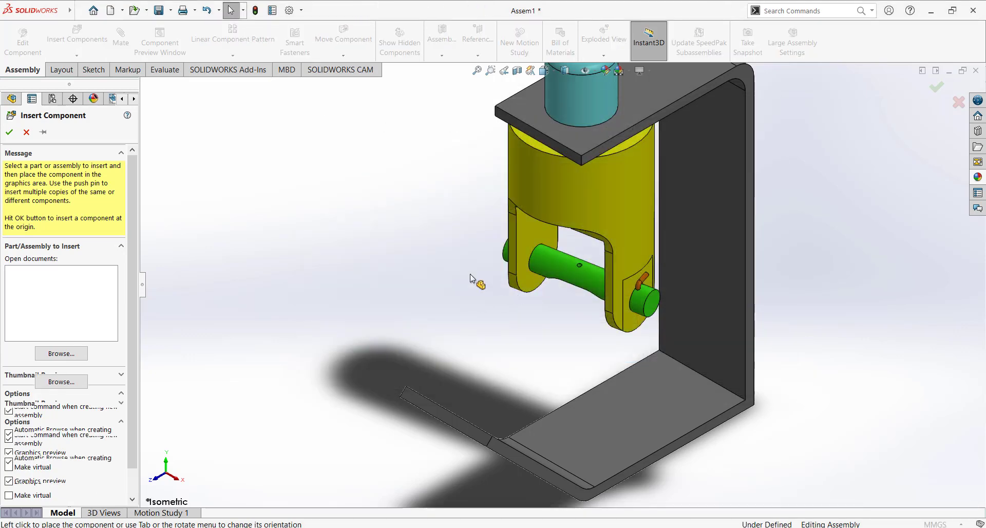
click(437, 306)
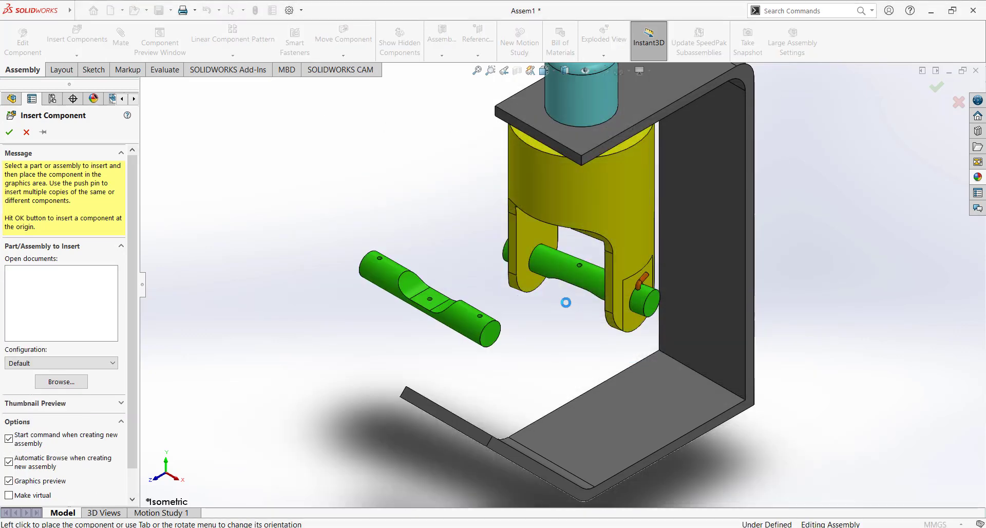
click(569, 278)
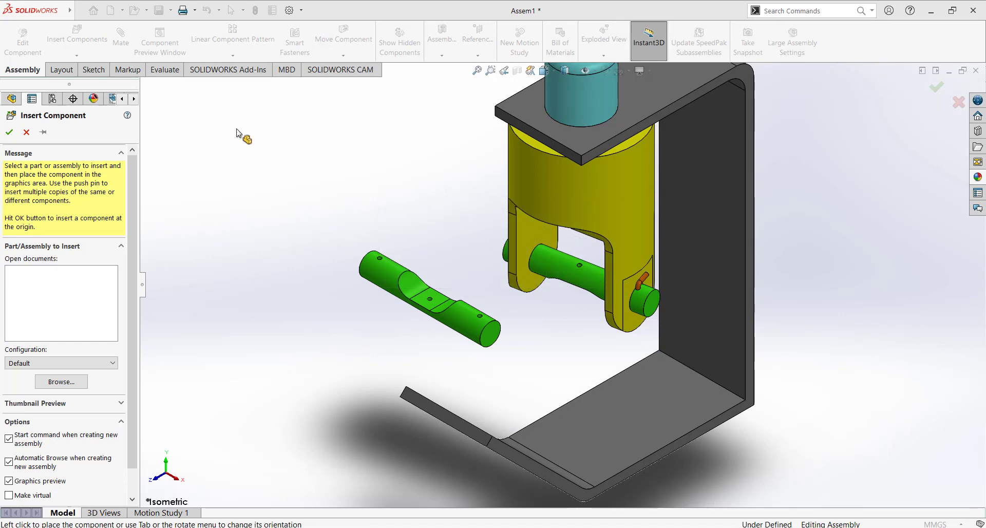
Add a concentric mate between the middle cross holes of the first and second PIN-A
scroll(602, 256, down, 3)
scroll(599, 253, down, 1)
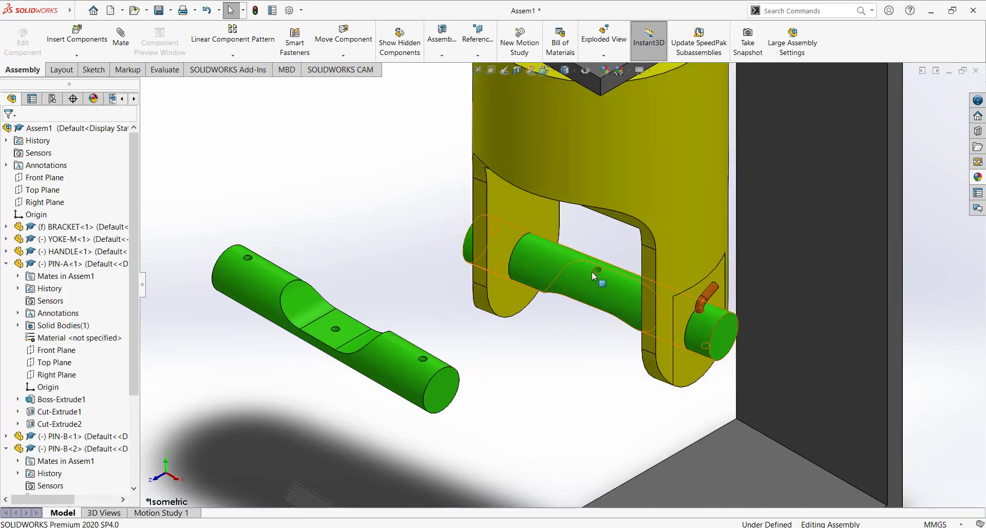
click(598, 272)
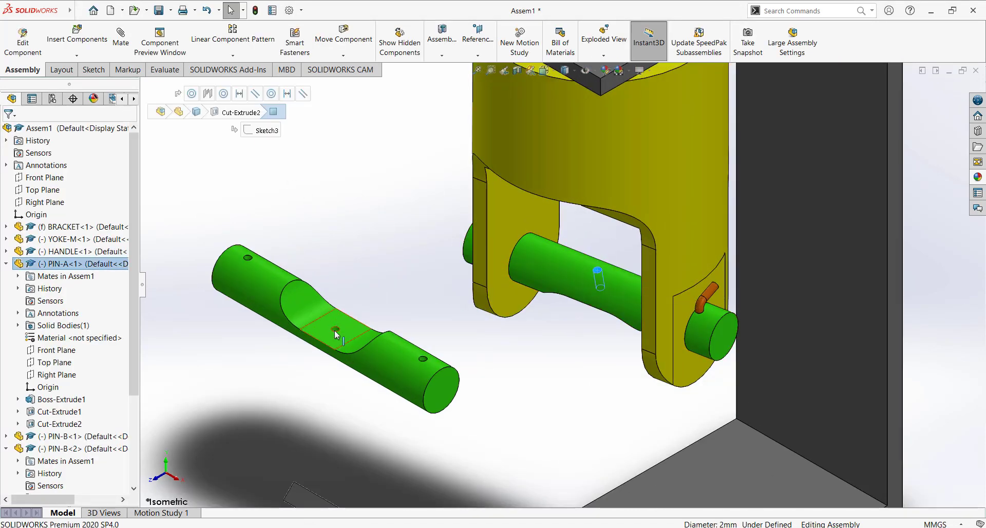
scroll(340, 335, down, 3)
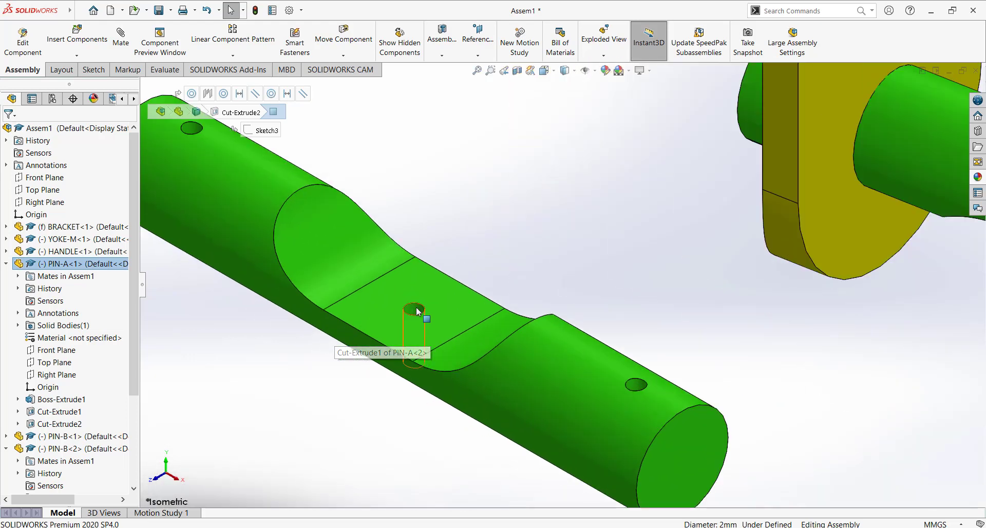
click(123, 46)
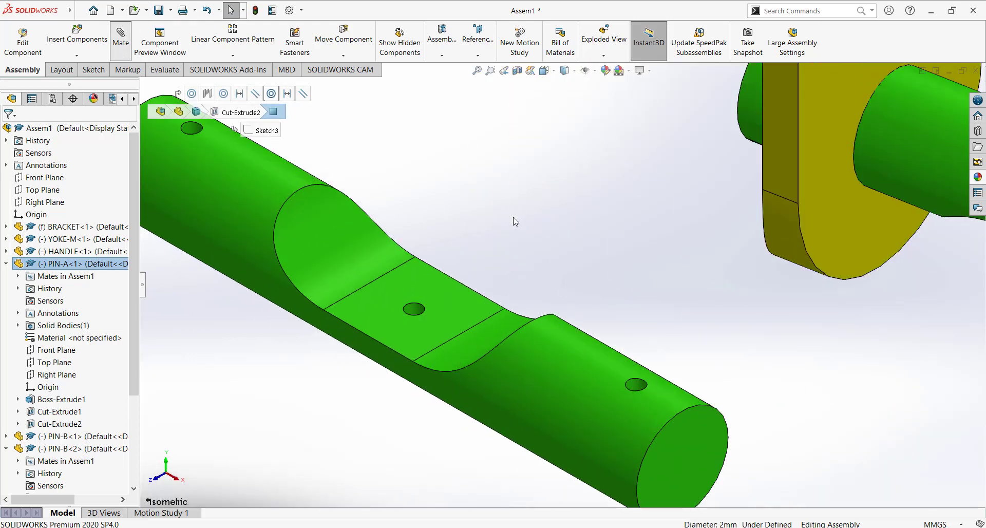
click(413, 309)
click(370, 215)
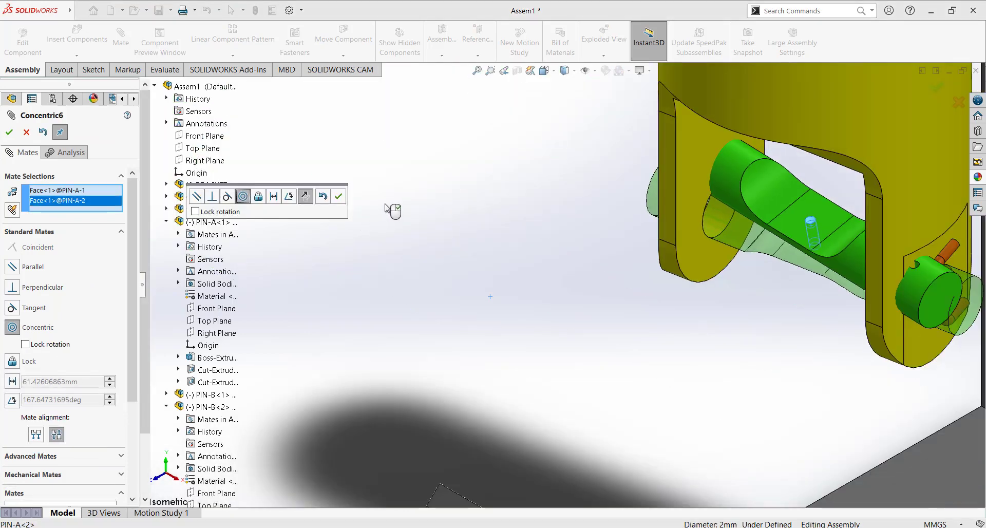
click(339, 196)
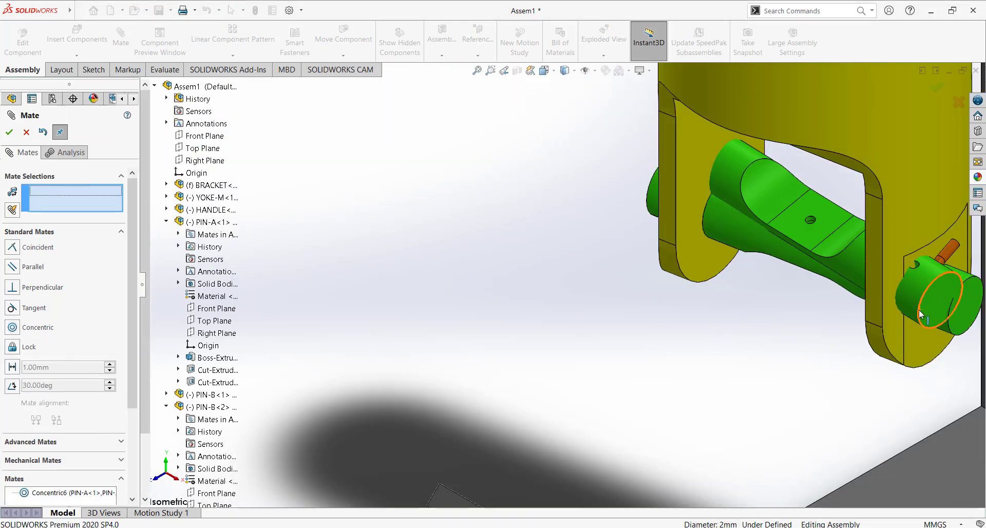
Add a perpendicular mate between the short flat edges of the first and second PIN-A cutouts
drag(901, 311, 606, 280)
middle_drag(736, 304, 747, 229)
scroll(747, 230, down, 3)
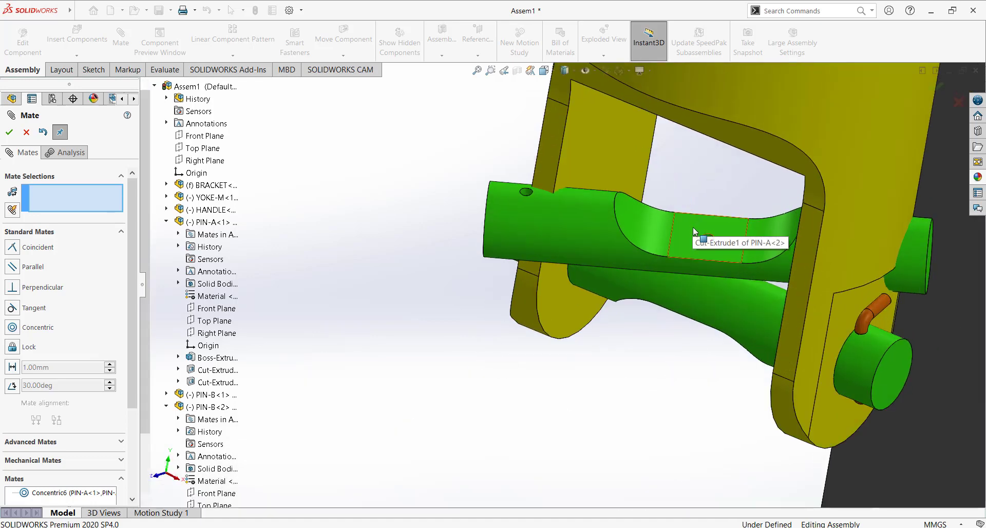
middle_drag(677, 331, 685, 262)
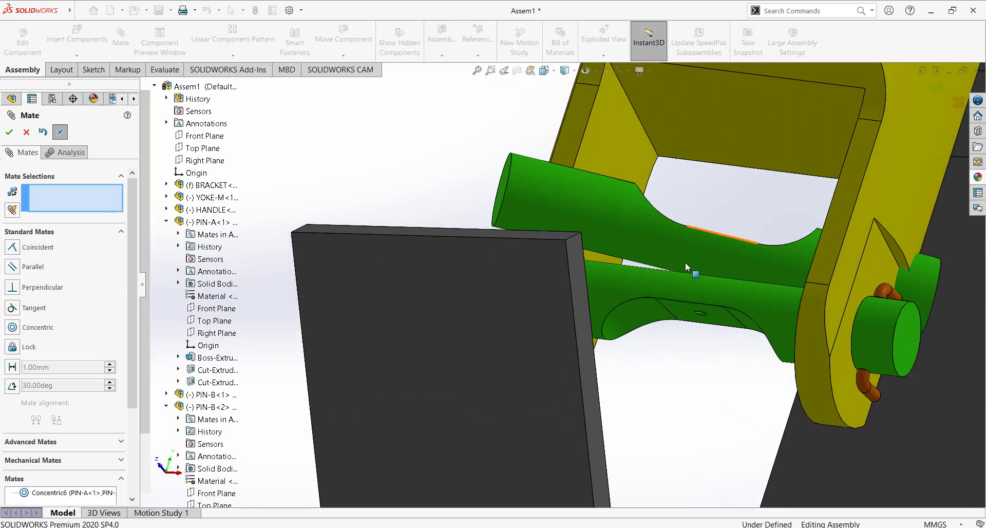
click(669, 315)
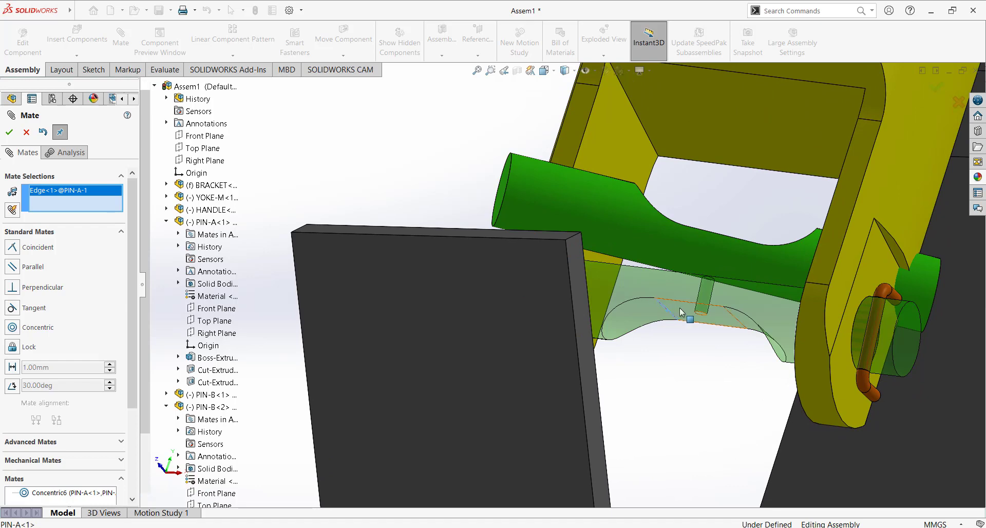
middle_drag(530, 218, 510, 273)
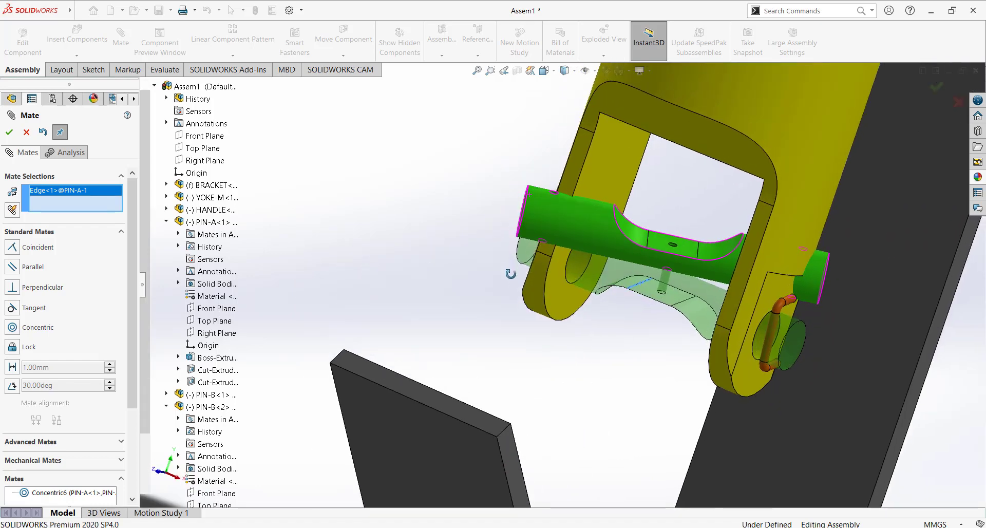
click(648, 239)
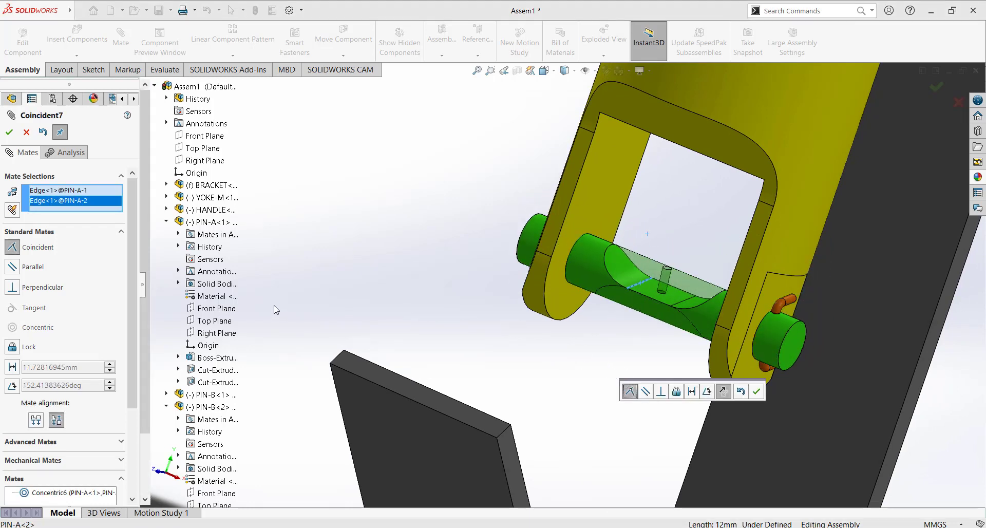
click(11, 288)
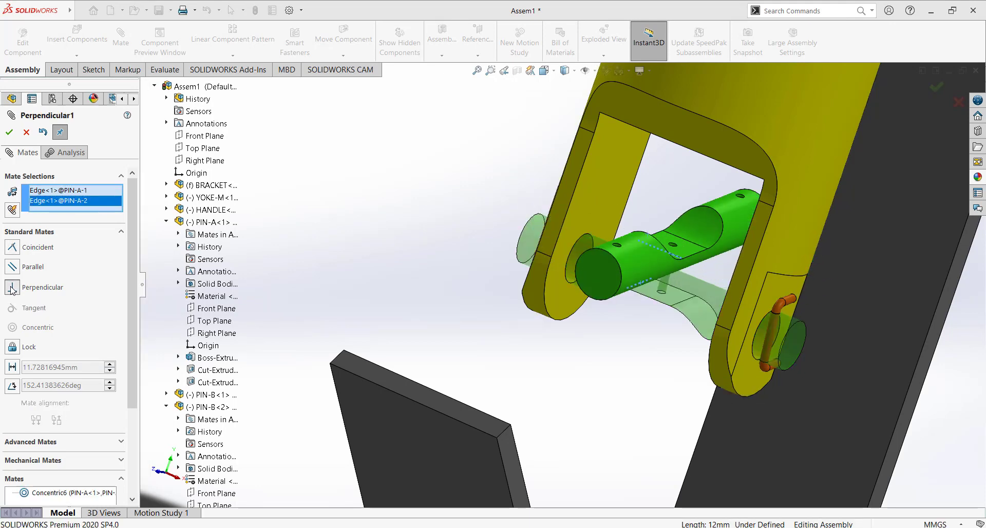
click(9, 133)
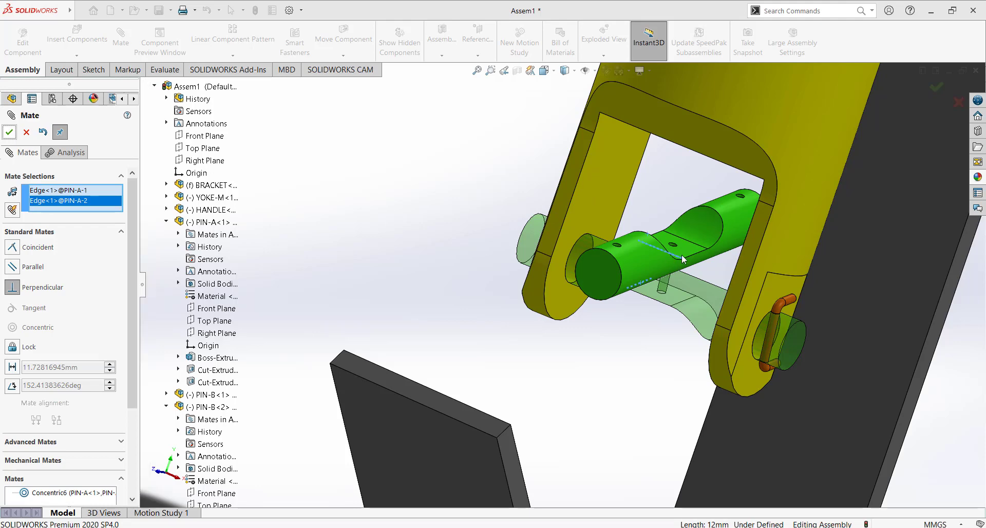
Add a coincident mate between the flat cutout faces of the two PIN-A pins, finish mating and return to the isometric view
click(685, 273)
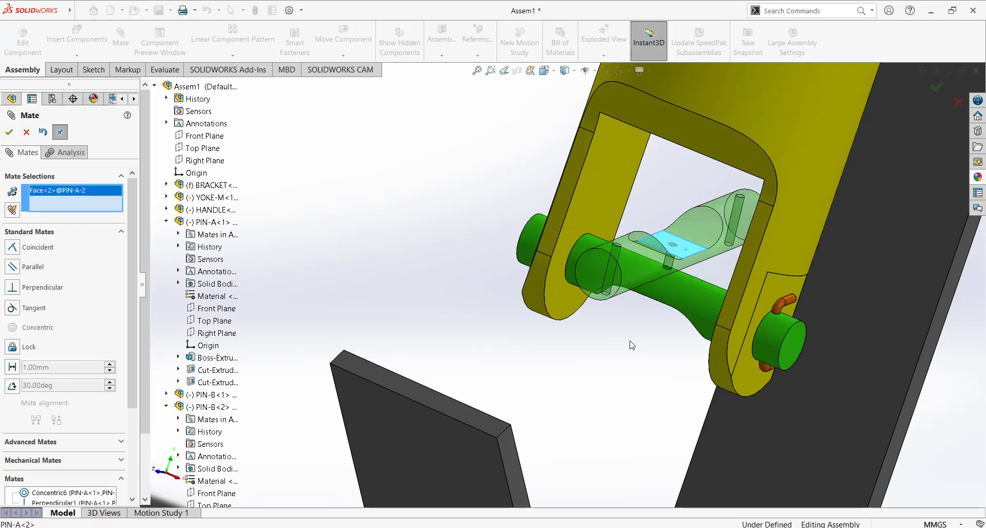
middle_drag(685, 273, 662, 307)
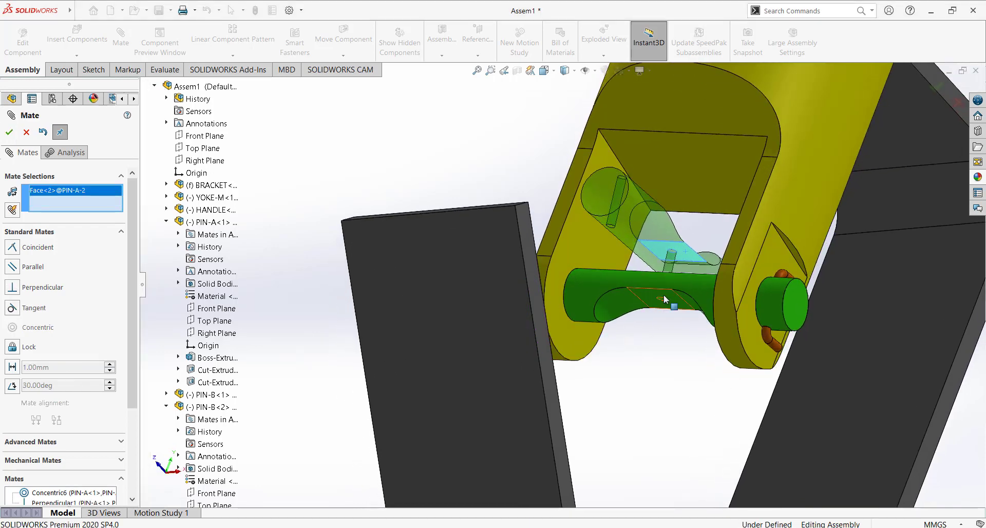
click(662, 307)
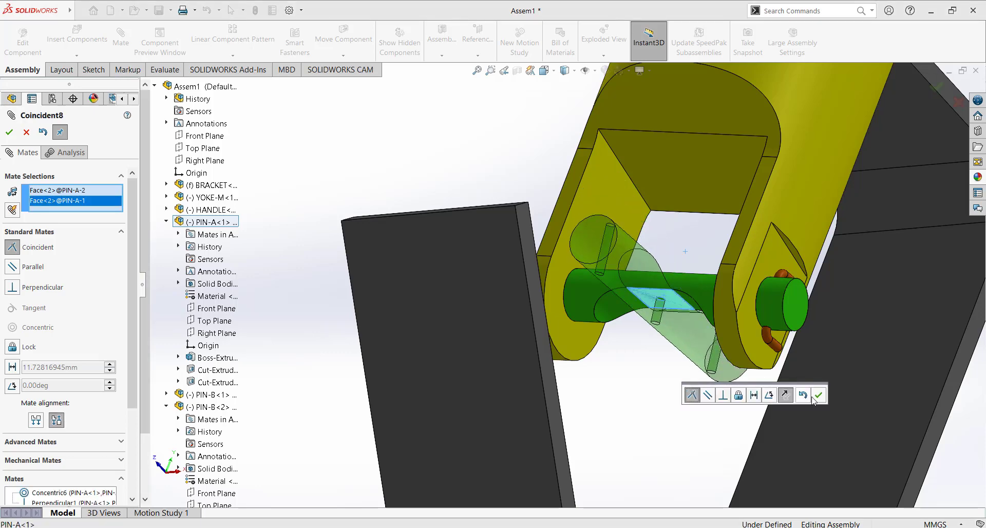
click(818, 394)
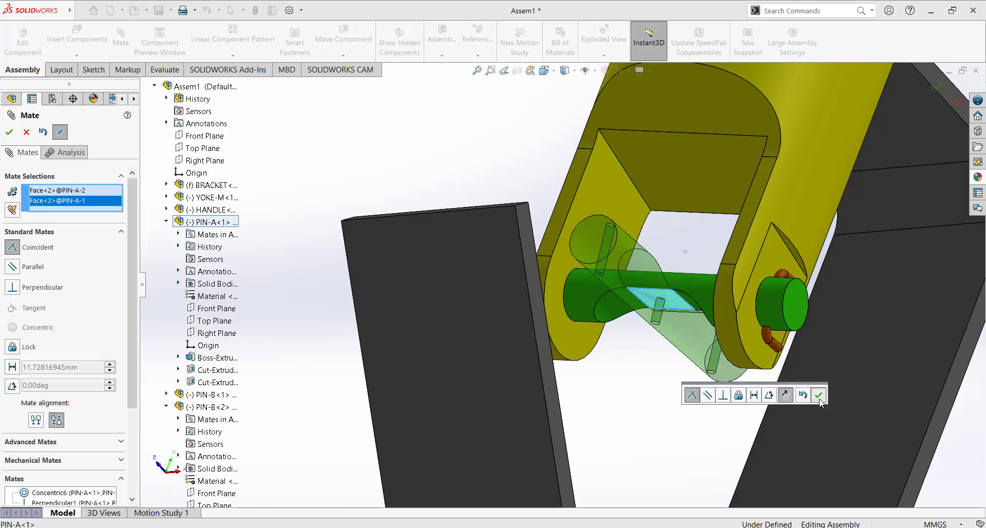
click(546, 71)
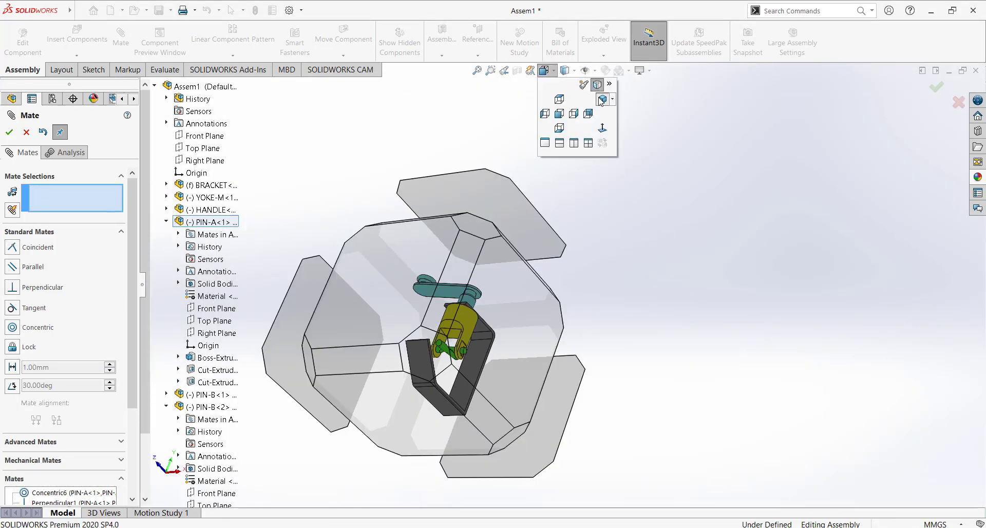
click(602, 98)
scroll(433, 250, down, 2)
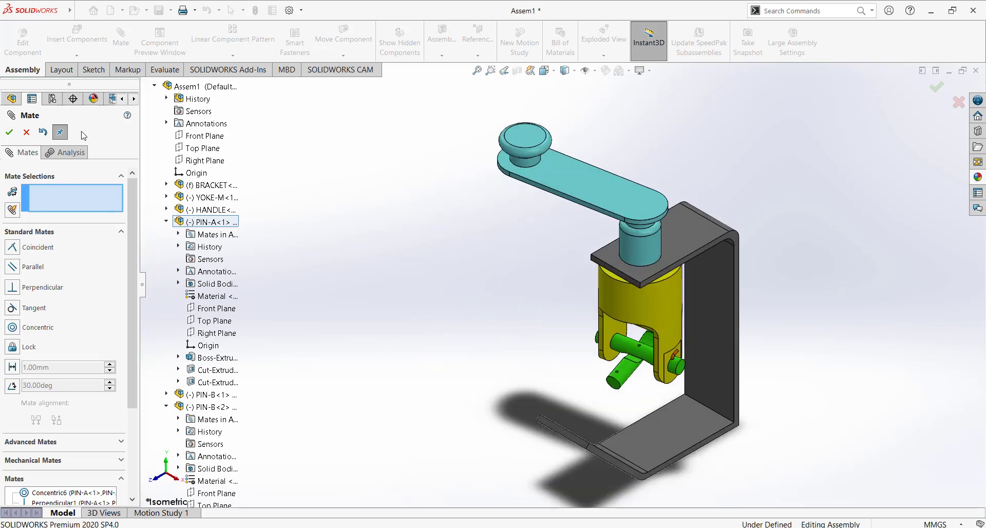
click(9, 132)
Insert the YOKE-F component and place it in the free space beside the assembled yoke and bracket
click(77, 51)
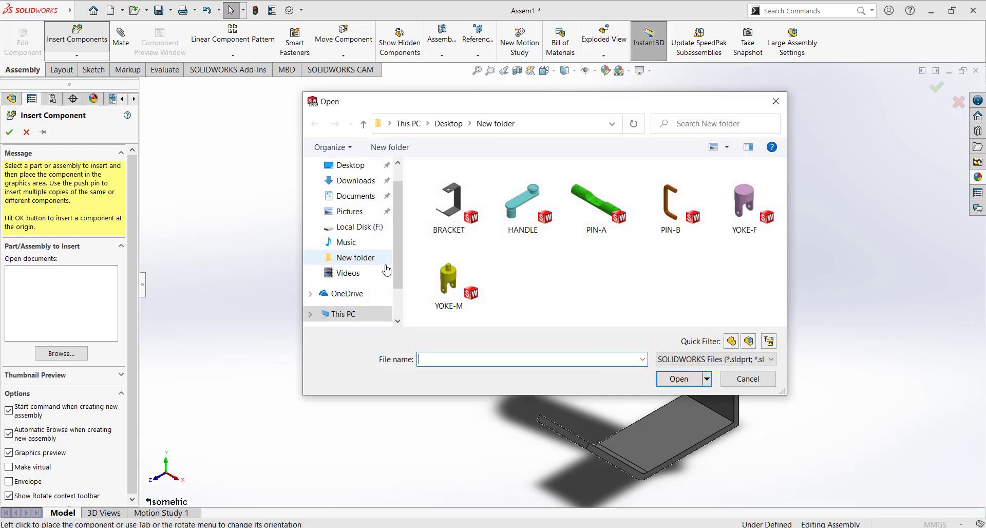
click(744, 205)
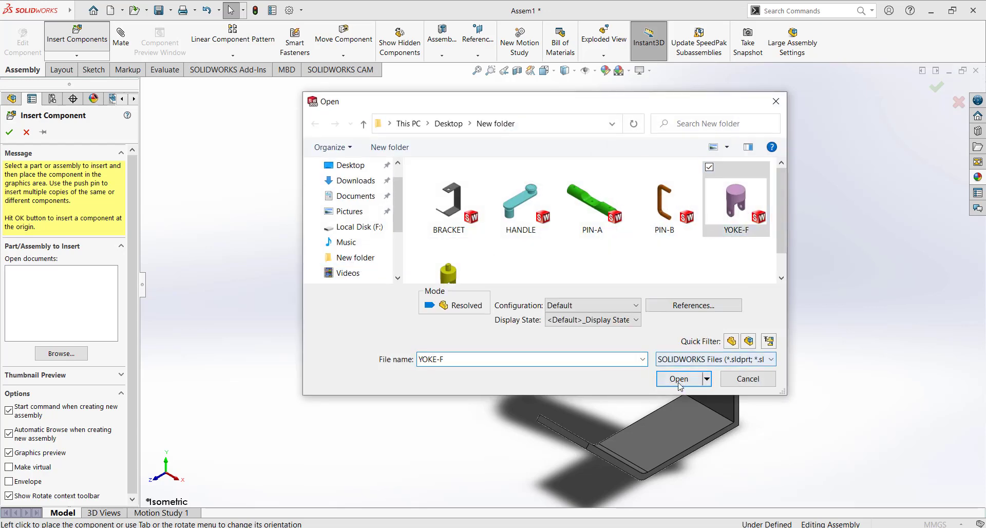
click(679, 379)
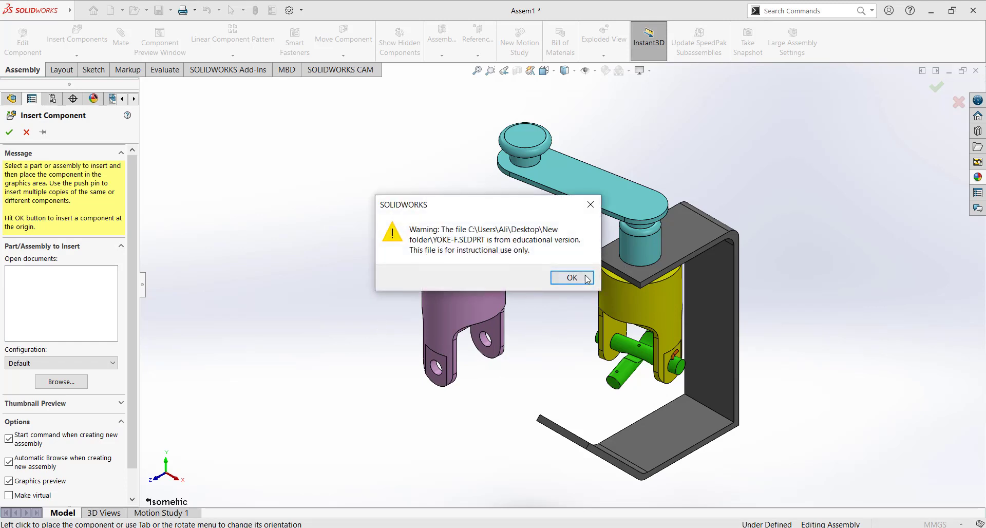
click(587, 278)
click(492, 283)
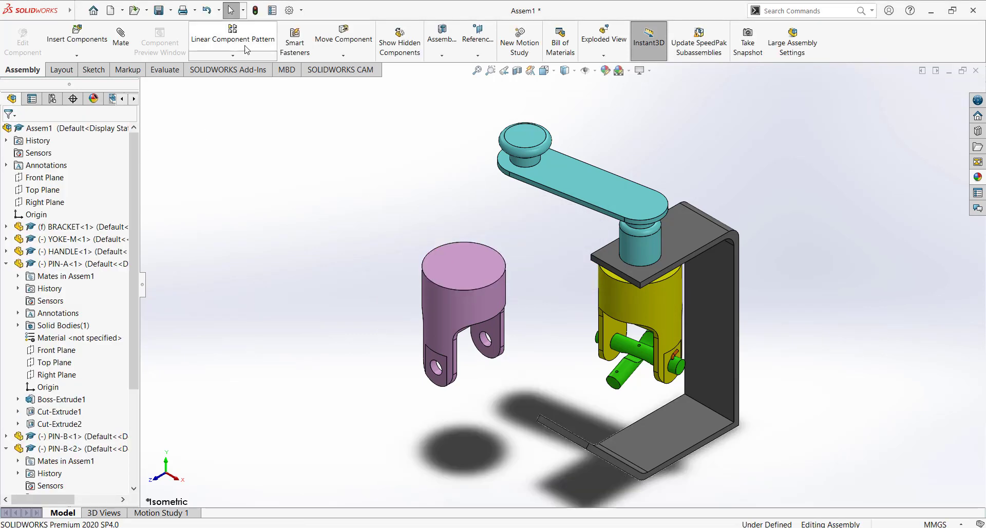
Rotate YOKE-F freely with Rotate Component until its two fork arms point upward
click(343, 55)
click(363, 81)
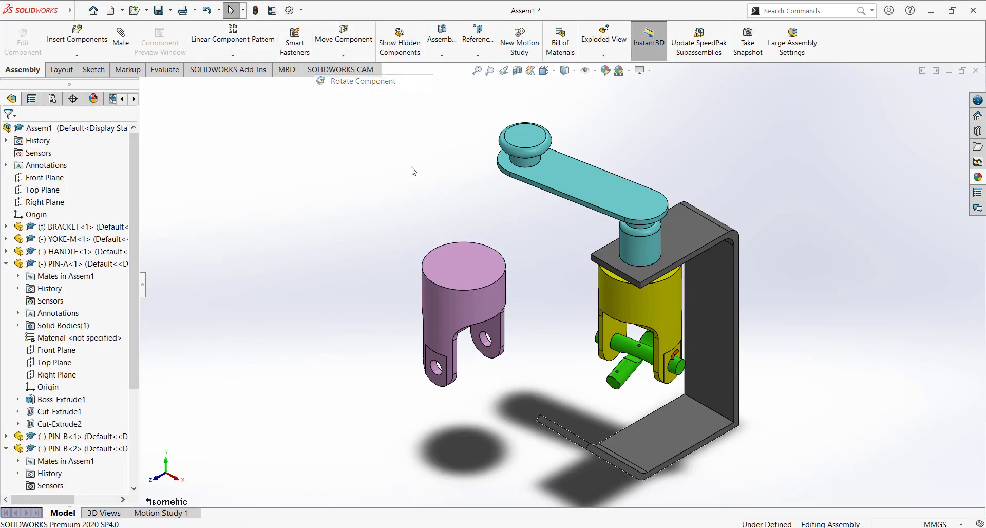
drag(470, 285, 437, 116)
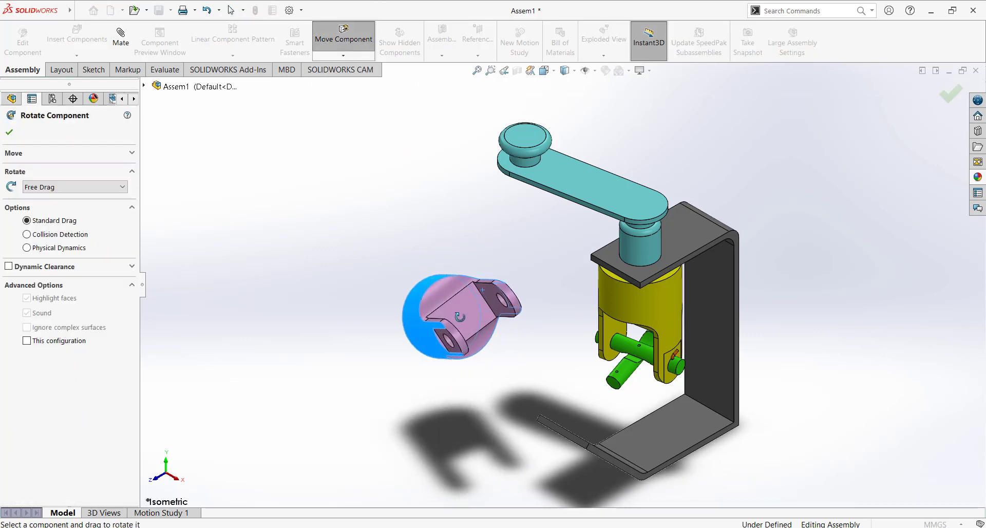
drag(461, 317, 441, 185)
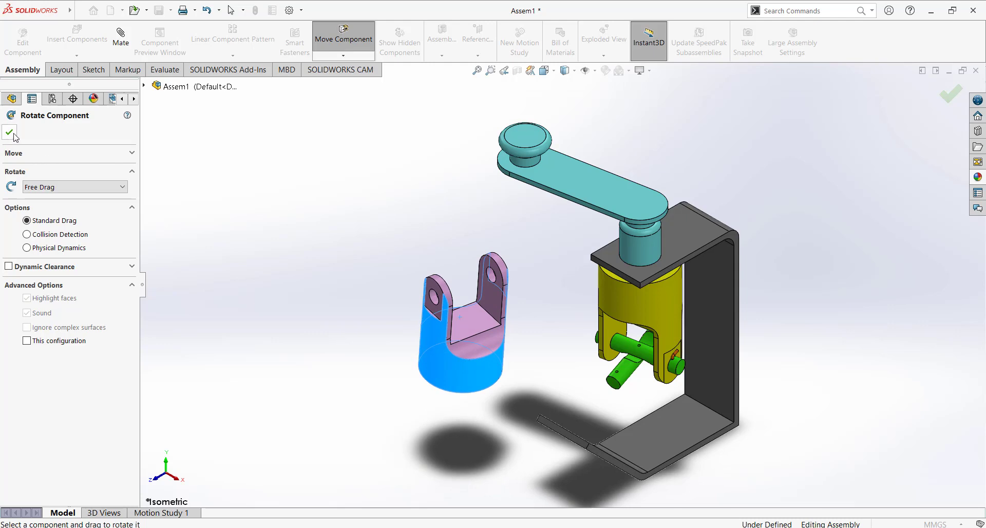
Add a concentric mate between YOKE-F's fork-arm hole and the cylindrical face of the second PIN-A
click(121, 50)
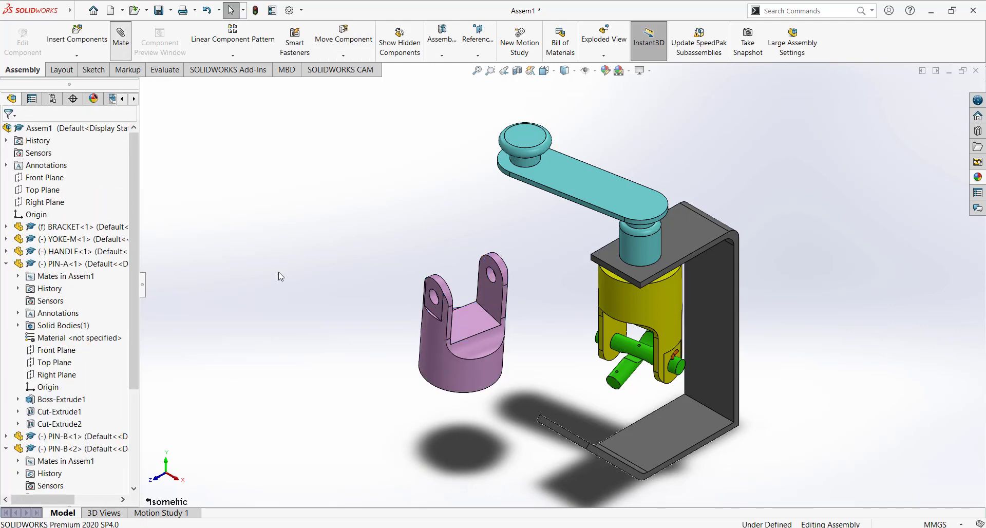
scroll(546, 341, down, 3)
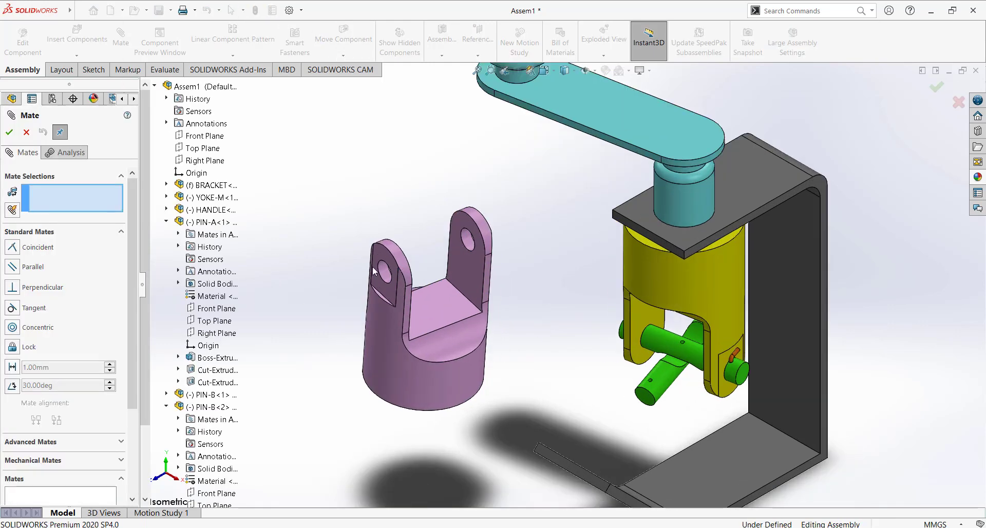
click(386, 278)
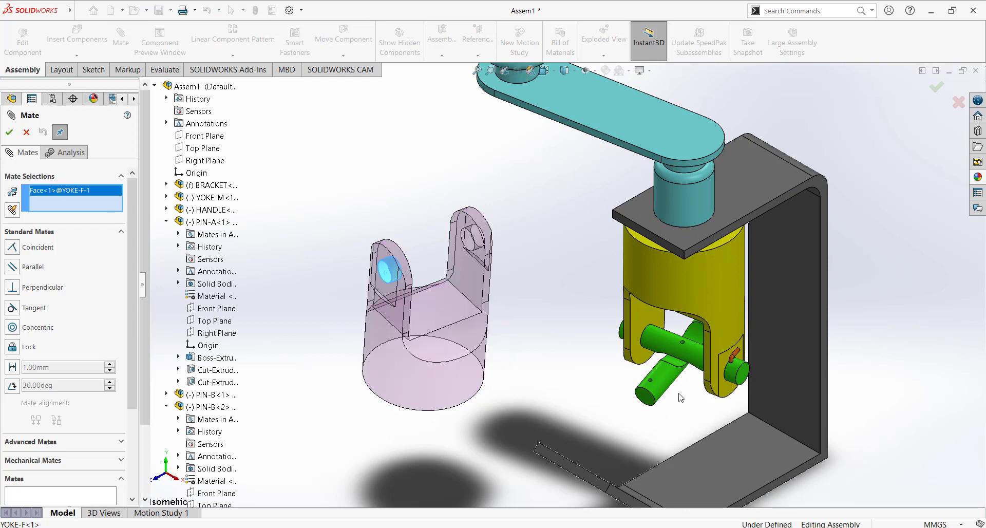
click(662, 393)
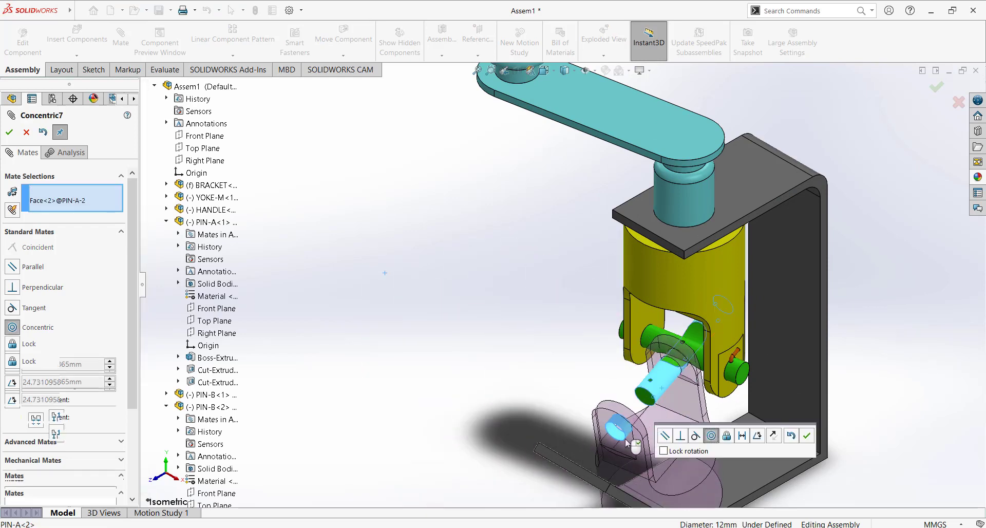
click(807, 437)
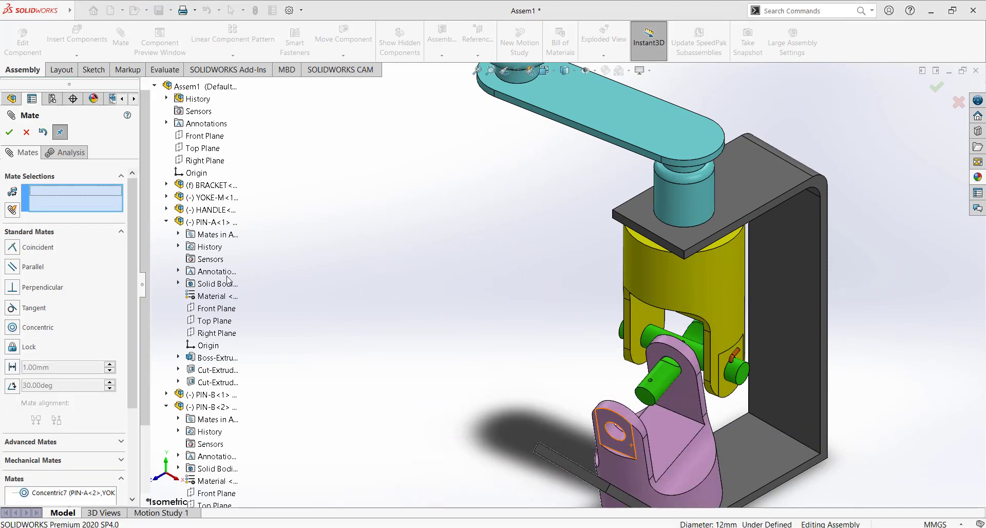
Start a centered Width mate and pick the end faces of the second PIN-A as width selections
drag(132, 249, 129, 331)
click(79, 316)
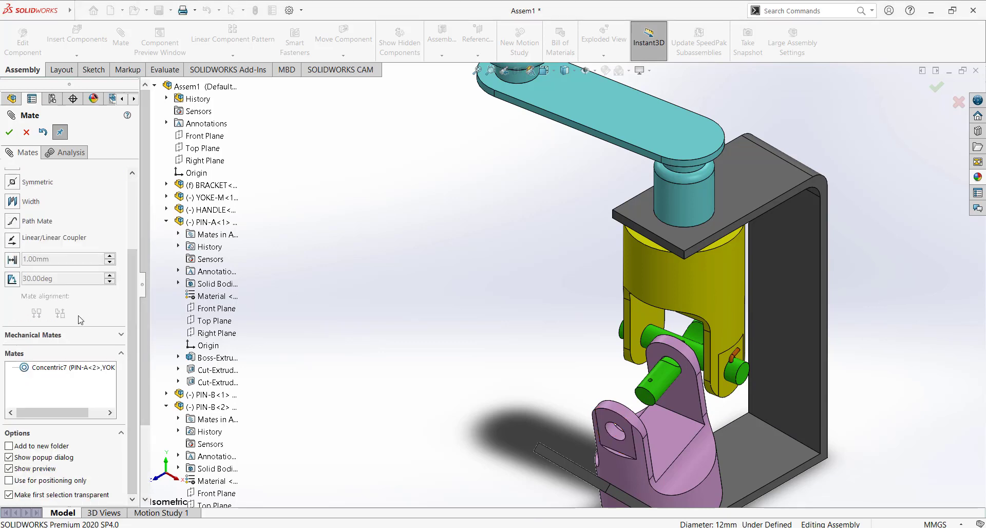
click(13, 203)
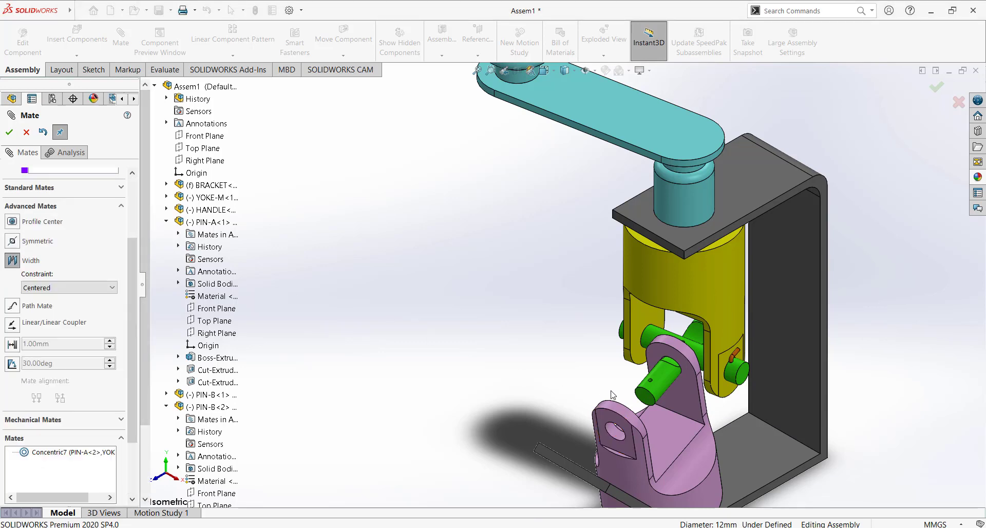
click(643, 398)
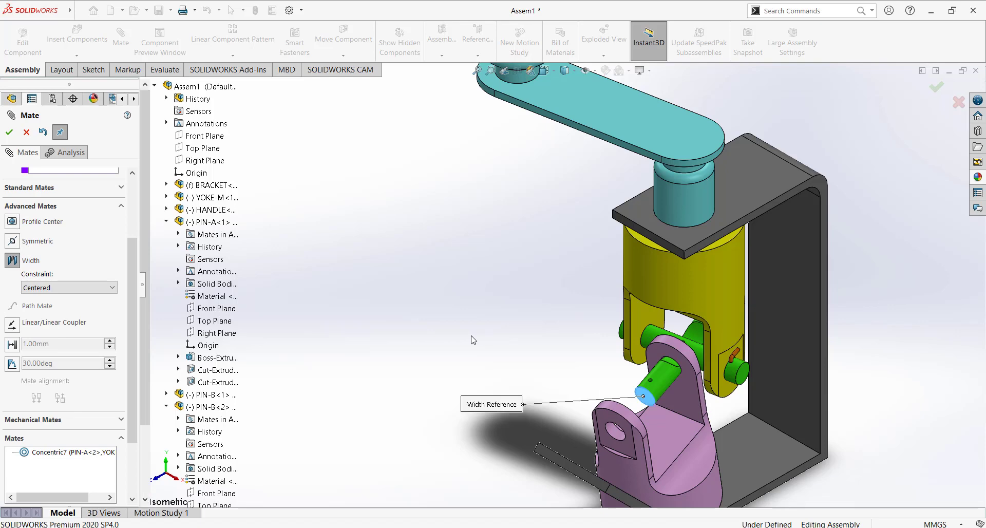
middle_drag(473, 338, 377, 333)
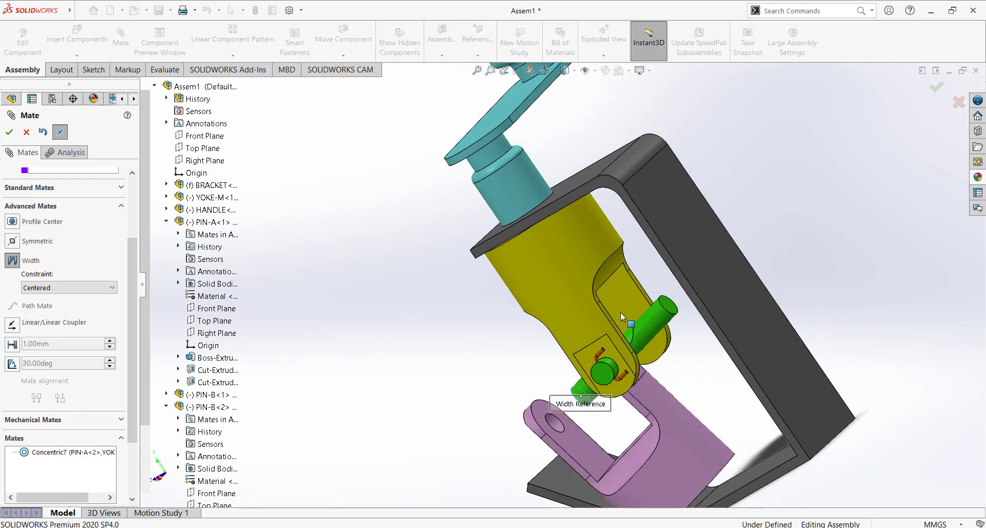
click(666, 310)
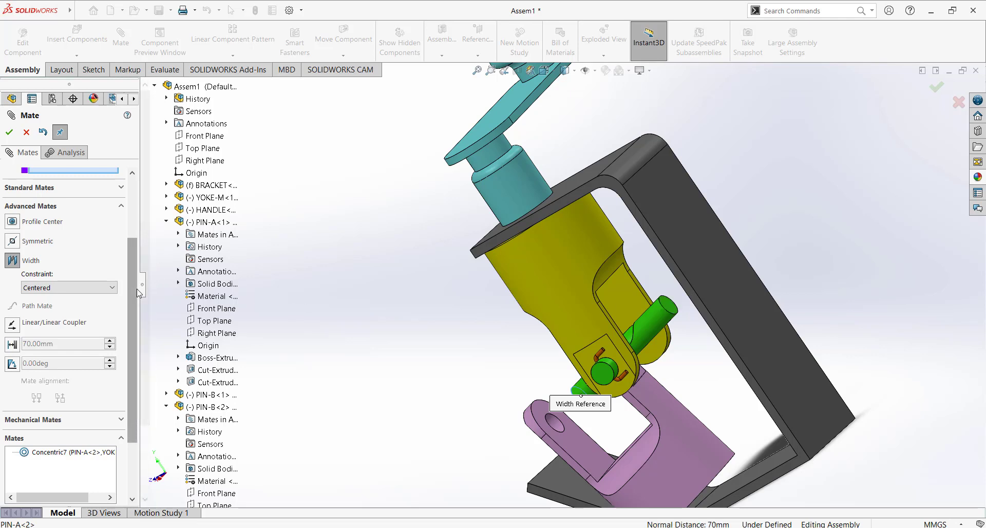
Pick the inner faces of YOKE-F's two fork arms as tab selections, removing the bracket face picked by mistake
drag(133, 289, 129, 222)
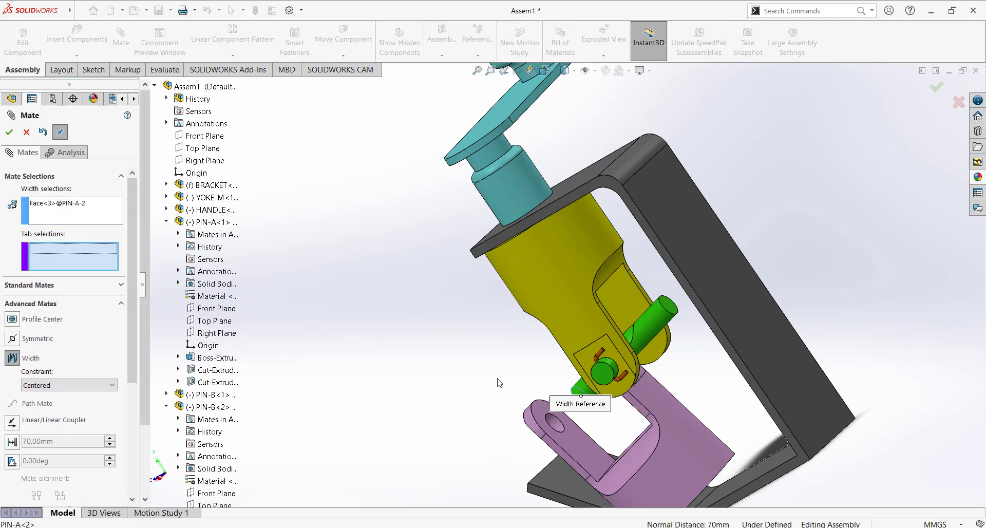
middle_drag(513, 411, 563, 368)
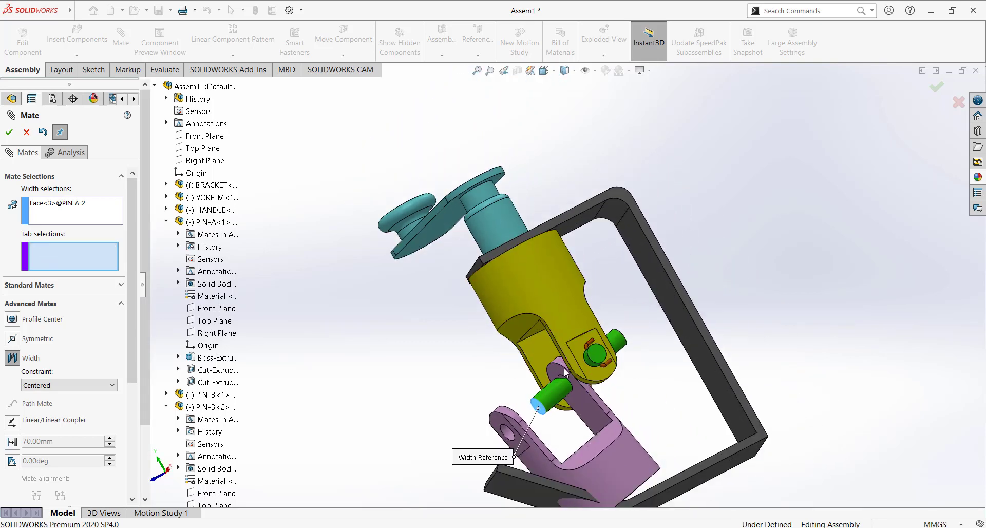
click(586, 410)
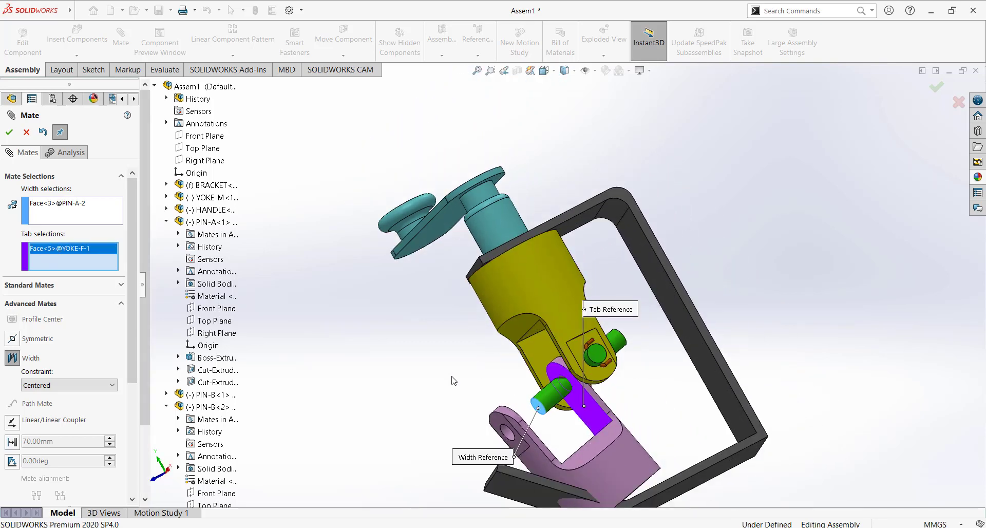
middle_drag(454, 380, 482, 455)
click(500, 426)
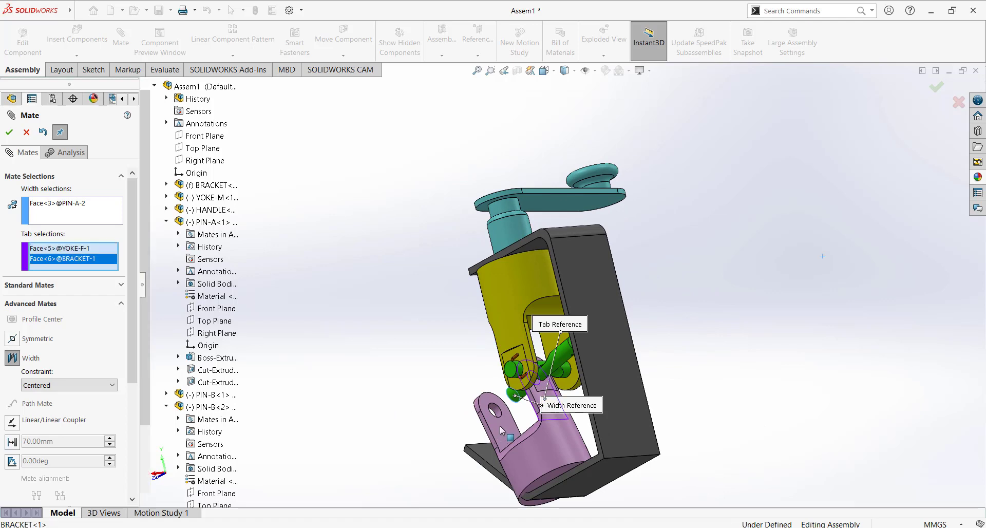
right_click(48, 263)
click(65, 281)
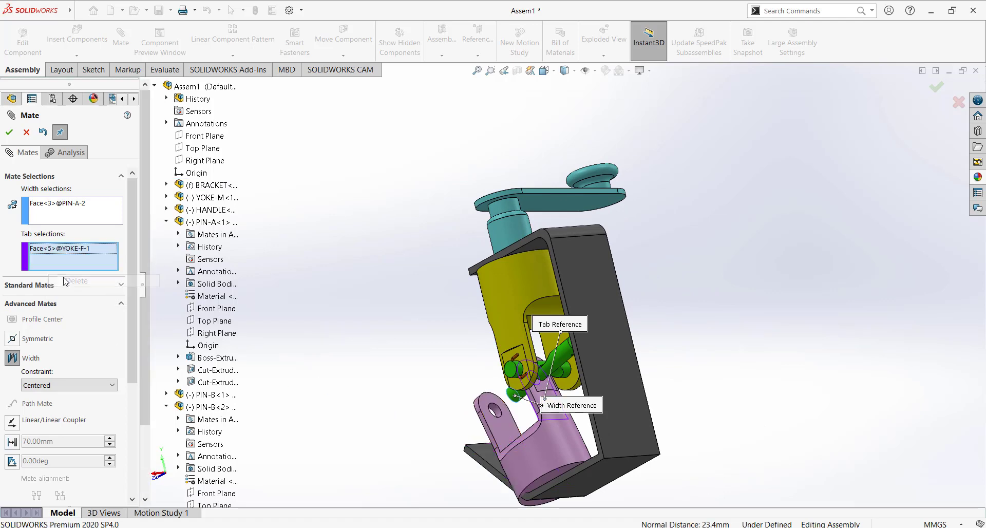
click(502, 425)
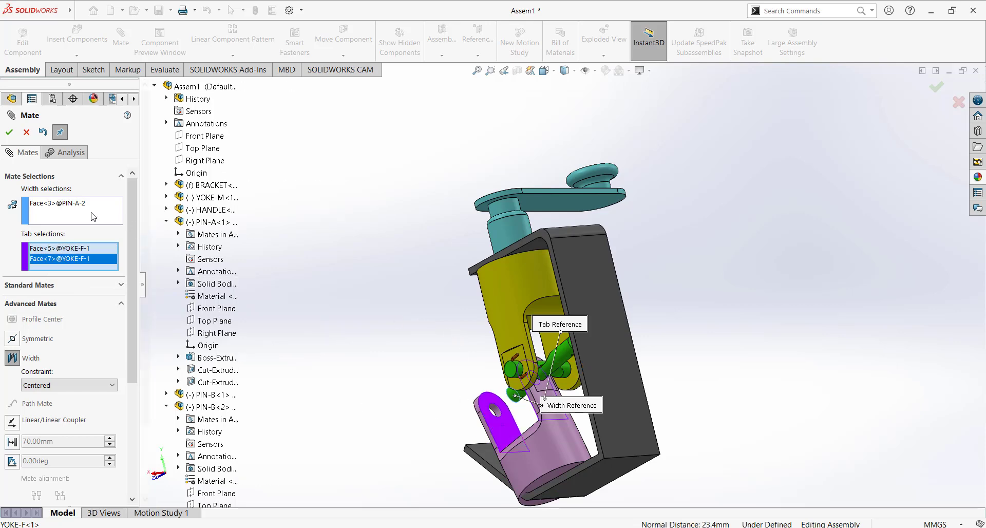
Add the opposite end face of the second PIN-A to the width selections, accept the Width mate and finish mating
middle_drag(475, 406, 460, 405)
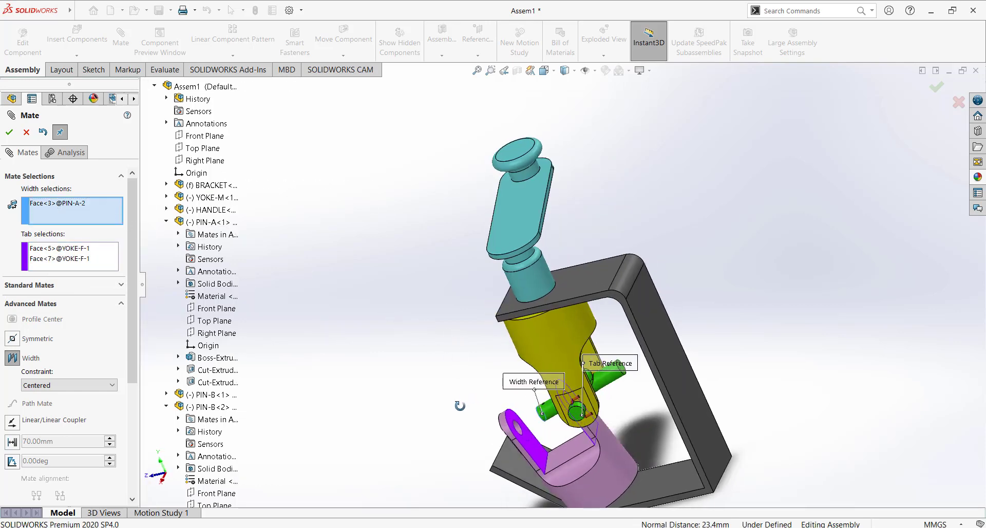
scroll(642, 414, down, 3)
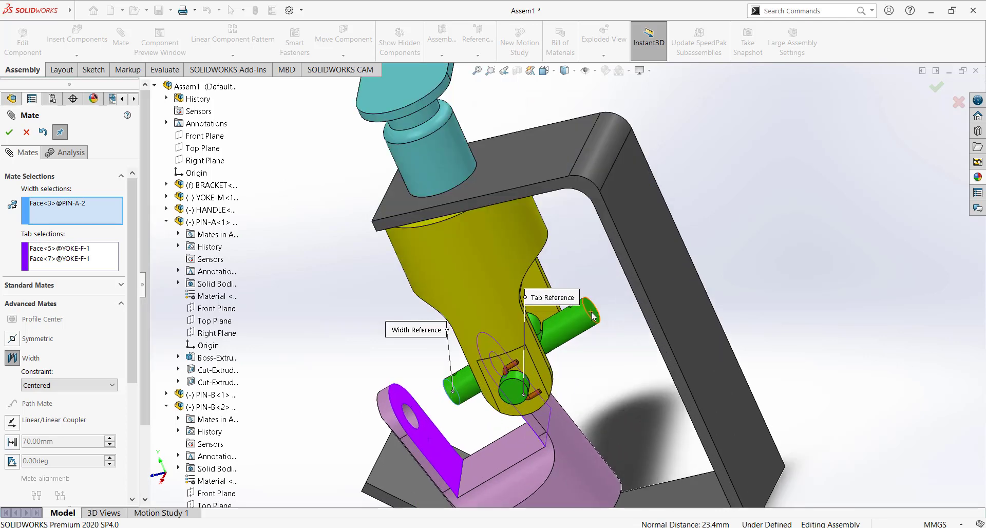
click(594, 316)
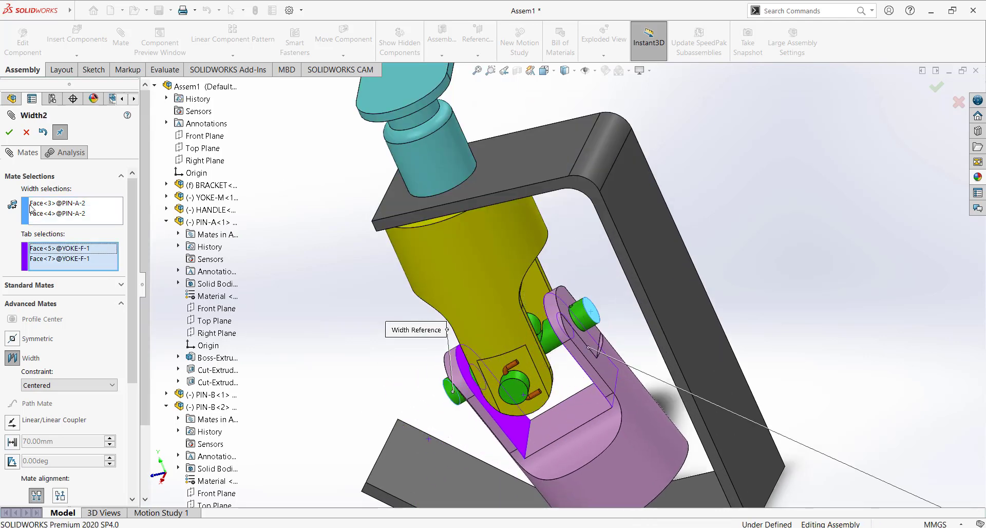
click(9, 133)
click(9, 132)
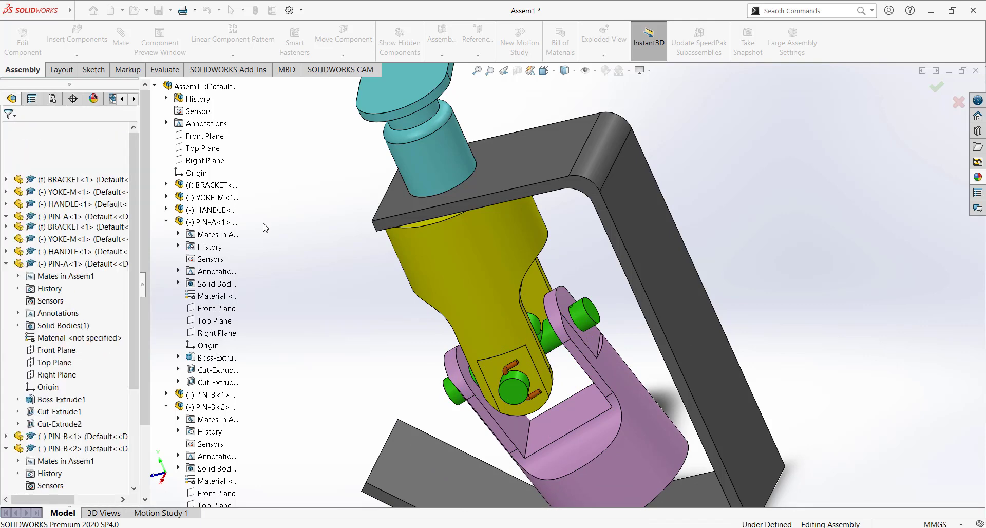
Add a parallel mate between the bracket's slanted end face and YOKE-F's bottom face, finish mating and return to the isometric view
scroll(267, 232, up, 3)
middle_drag(288, 233, 318, 145)
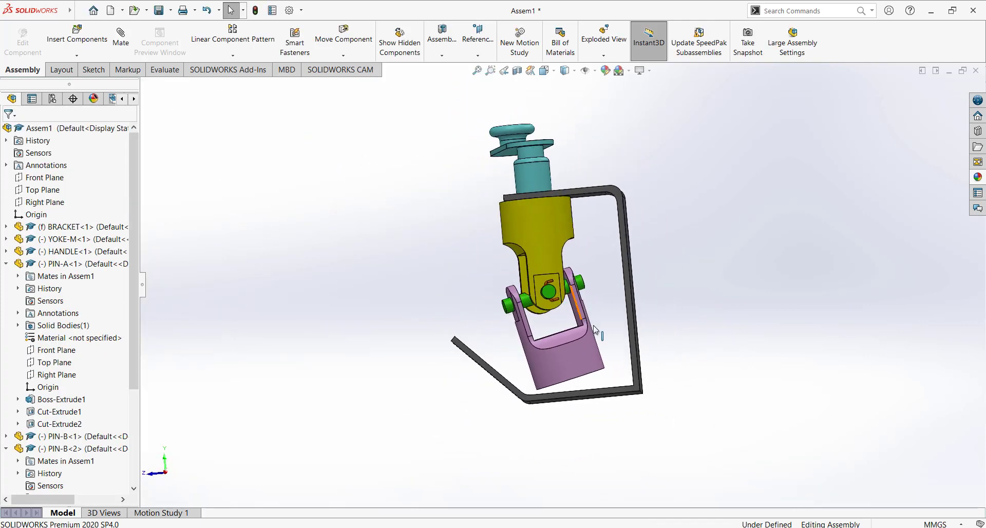
scroll(595, 329, down, 4)
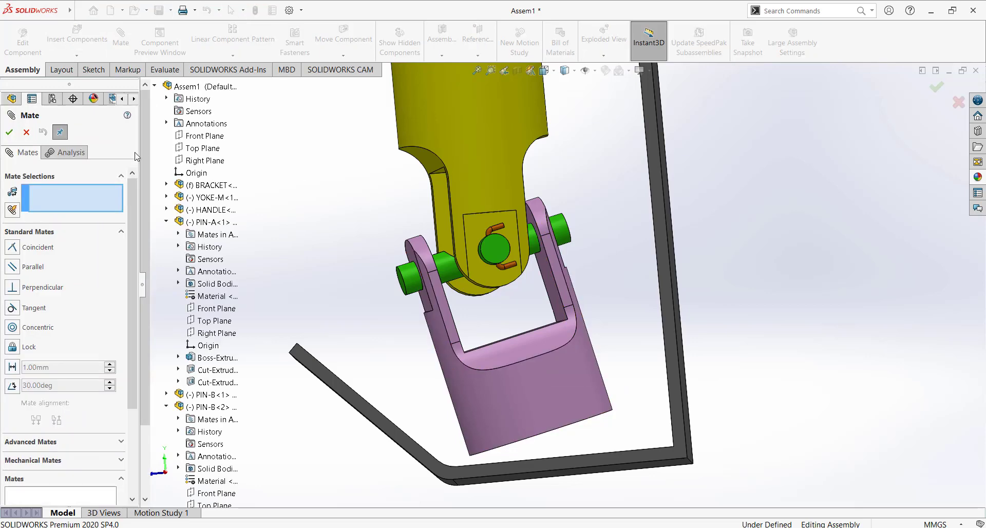
click(39, 265)
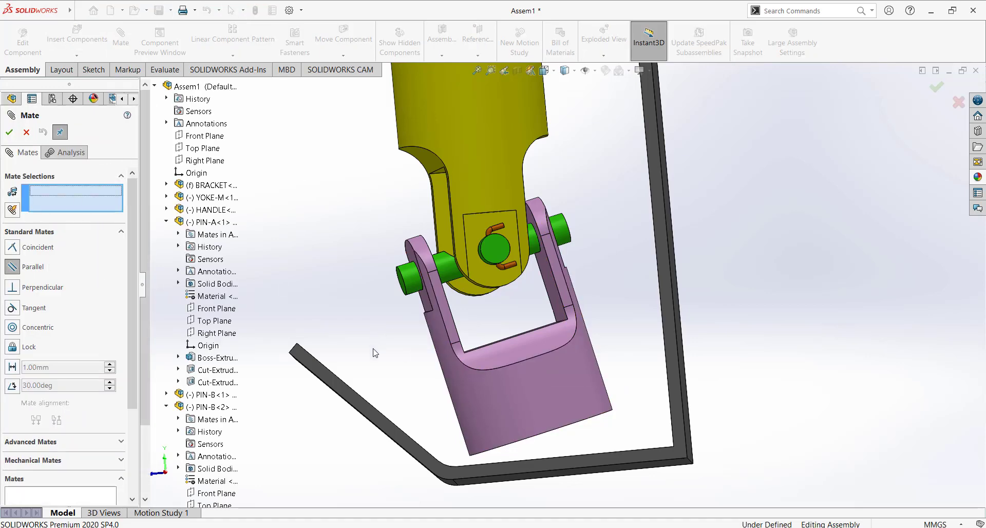
middle_drag(375, 353, 362, 373)
click(366, 359)
middle_drag(330, 407, 634, 326)
click(577, 423)
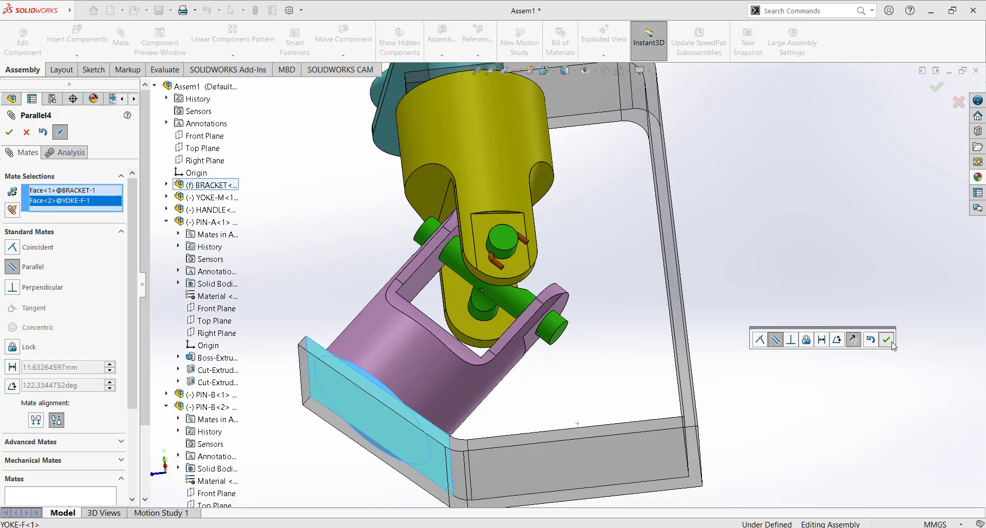
click(886, 339)
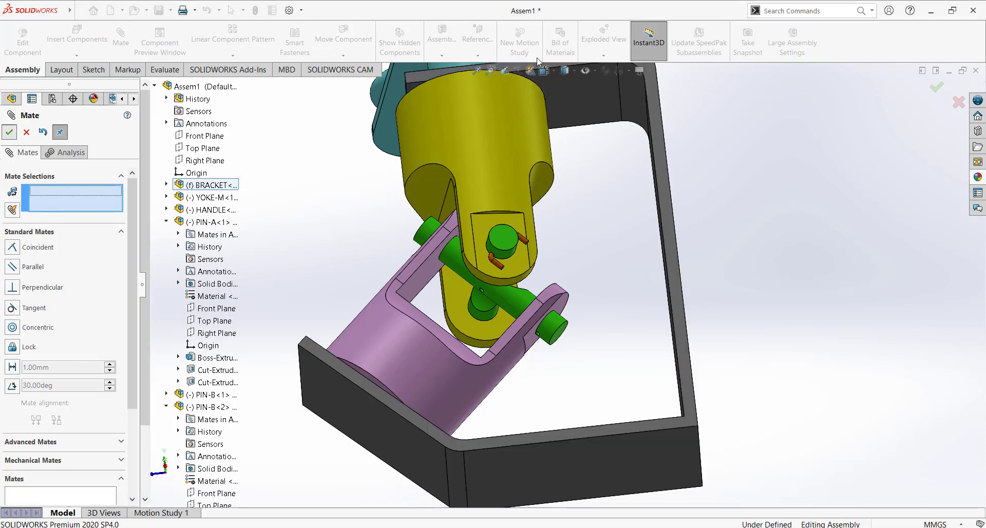
click(10, 132)
click(545, 70)
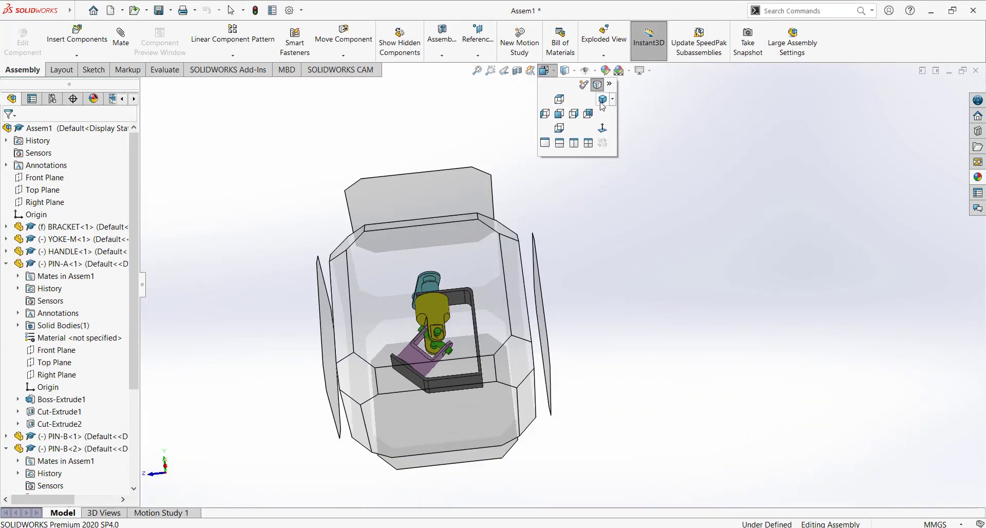
click(603, 100)
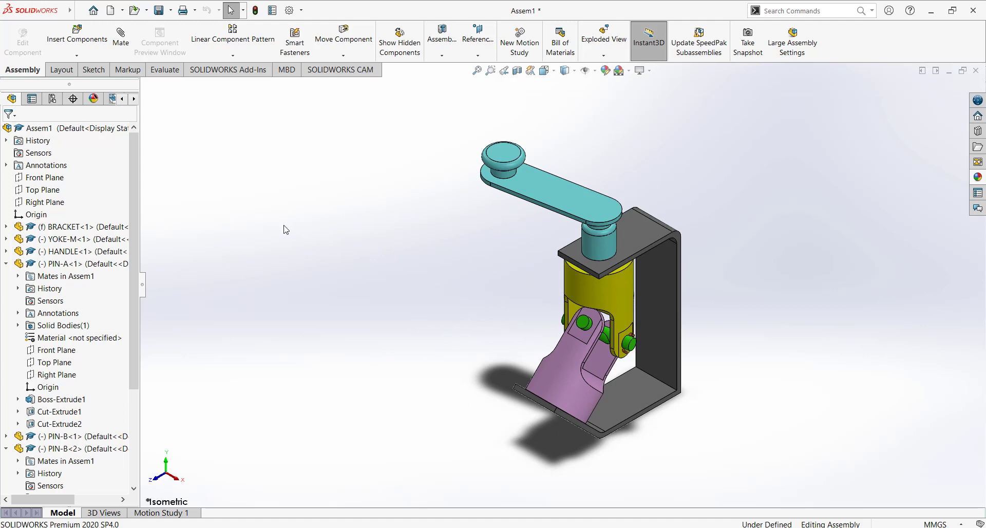
Insert another PIN-B component and place it in the free space beside the two yokes
scroll(550, 259, down, 3)
scroll(492, 288, up, 1)
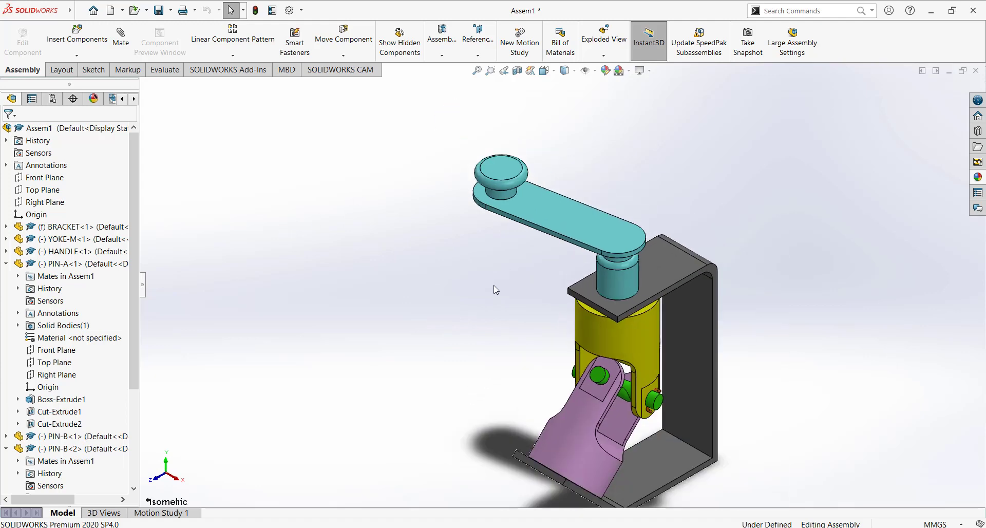
middle_drag(523, 334, 620, 353)
scroll(682, 404, down, 4)
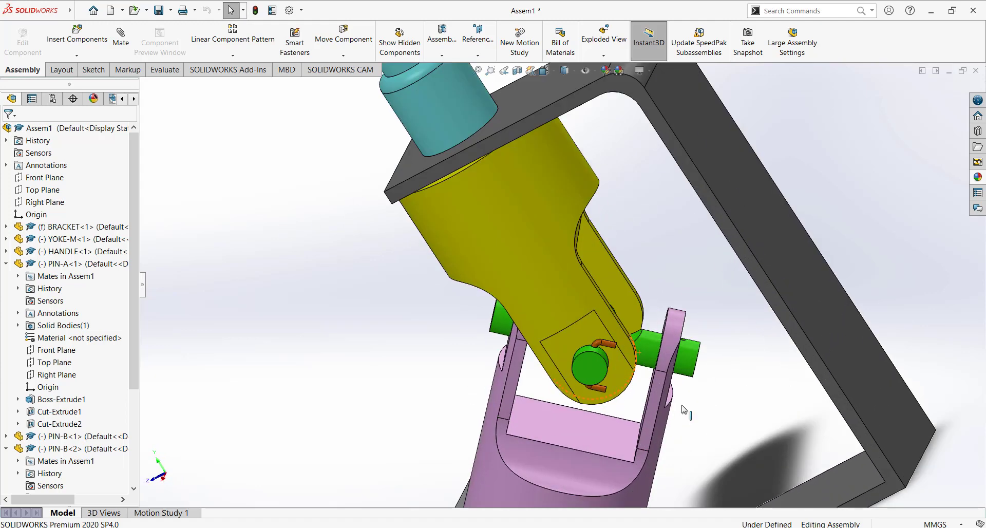
click(77, 36)
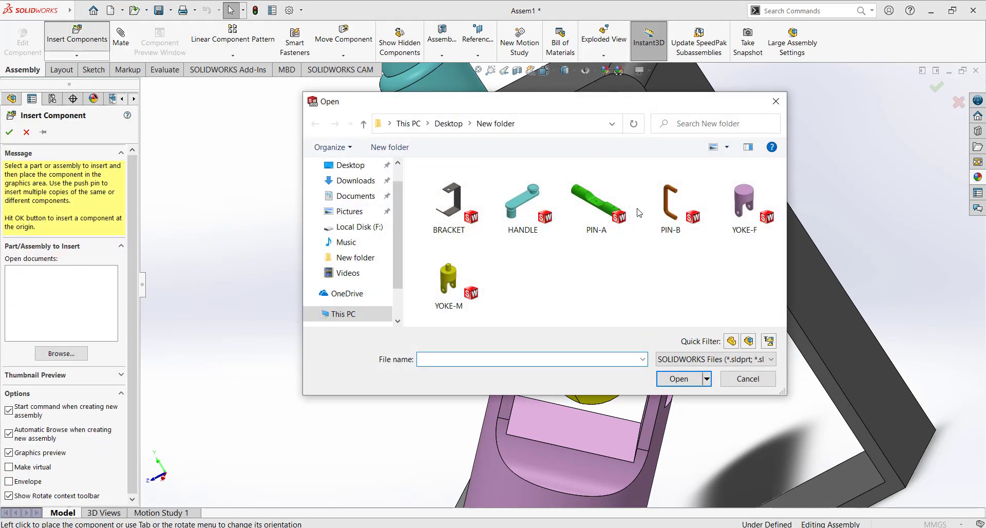
click(666, 236)
click(677, 379)
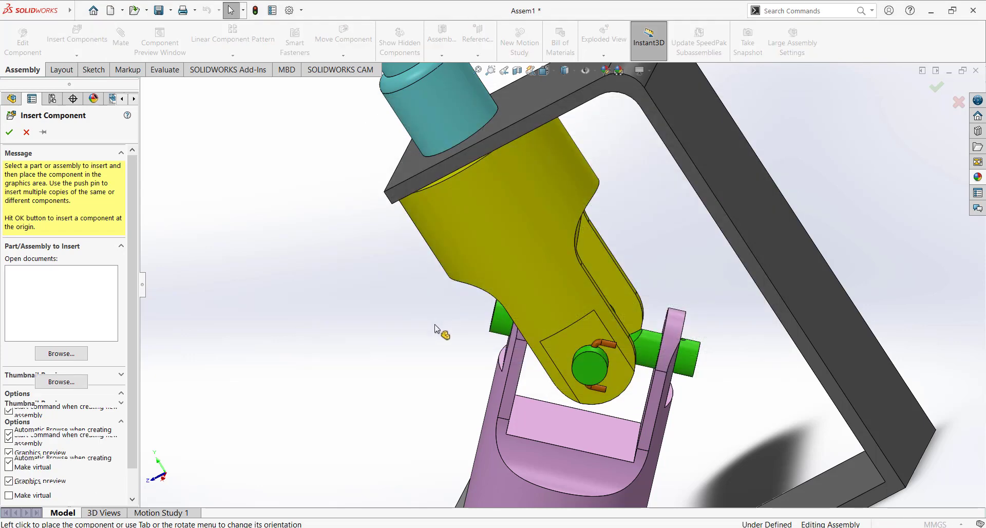
click(425, 338)
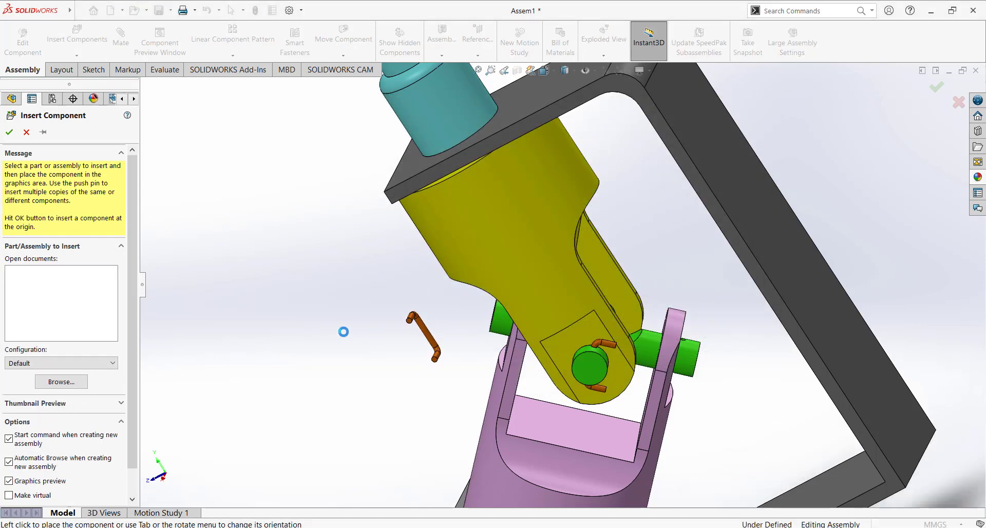
click(564, 278)
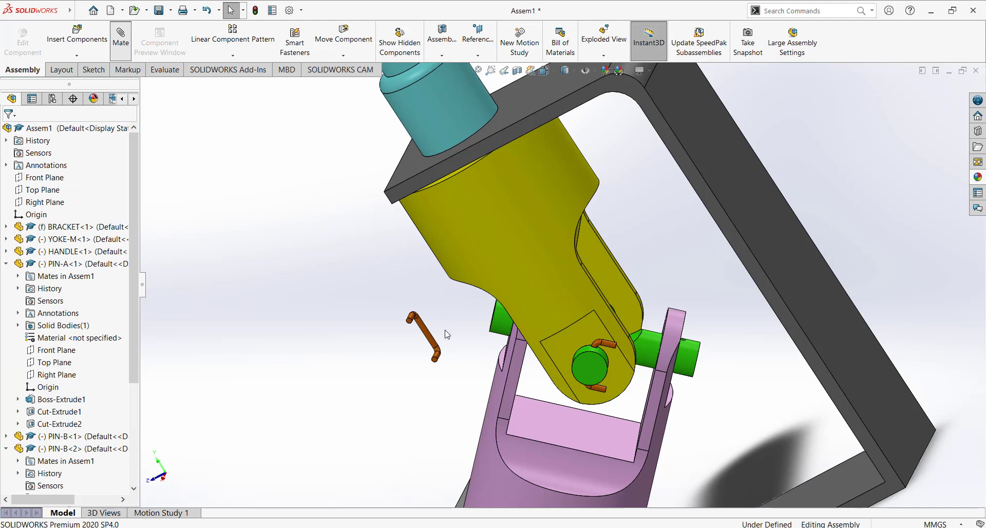
Add a concentric mate between the third PIN-B's straight shaft and the small cross hole near the exposed end of the second PIN-A
scroll(457, 323, down, 1)
middle_drag(466, 323, 508, 324)
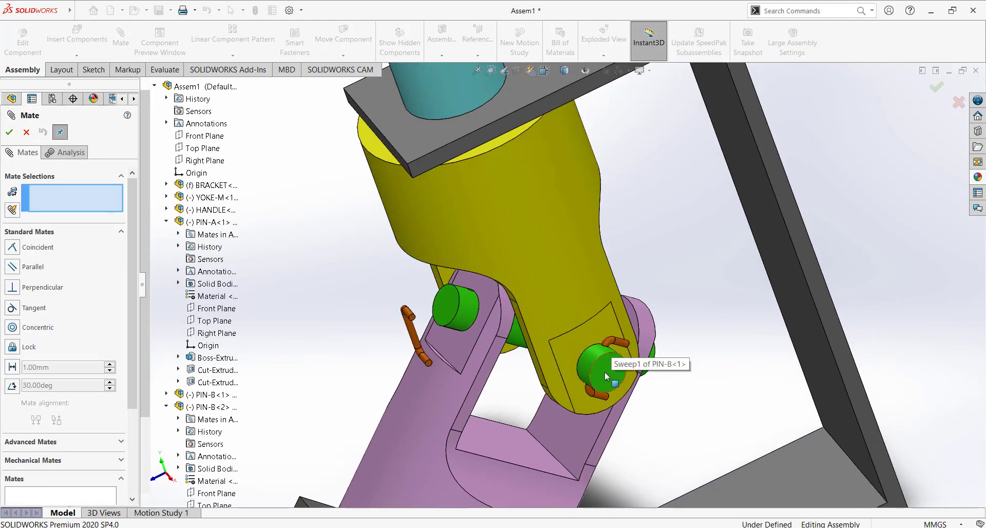
click(417, 336)
middle_drag(372, 308, 438, 289)
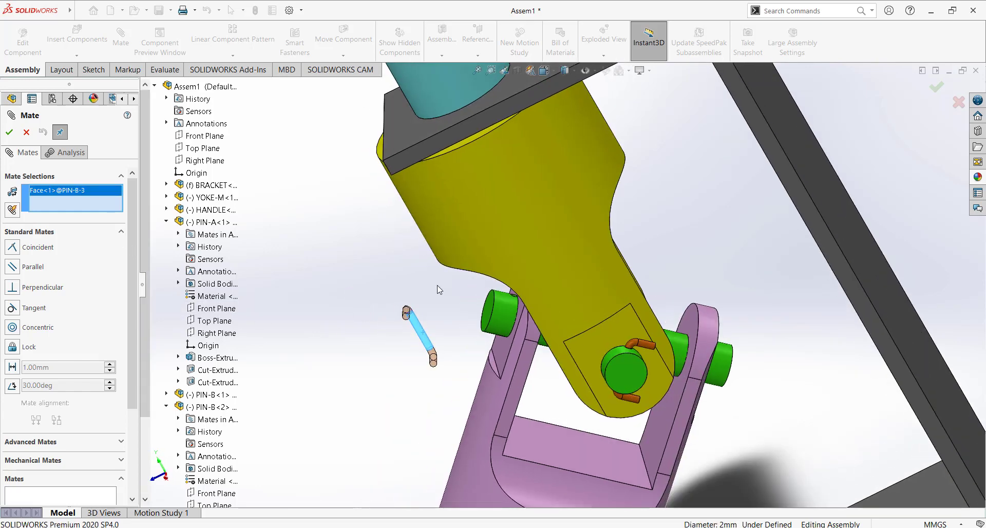
scroll(439, 289, down, 2)
scroll(511, 308, down, 3)
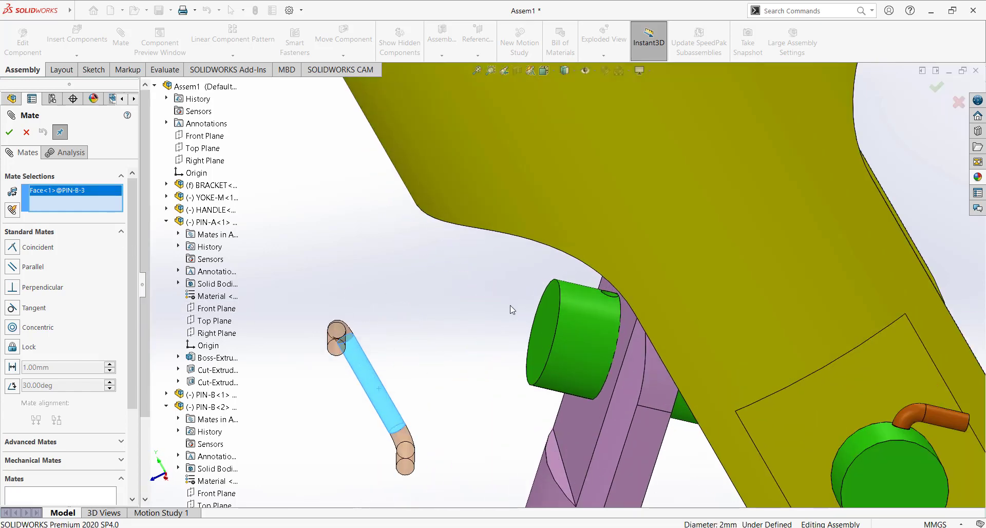
scroll(613, 301, down, 4)
click(598, 291)
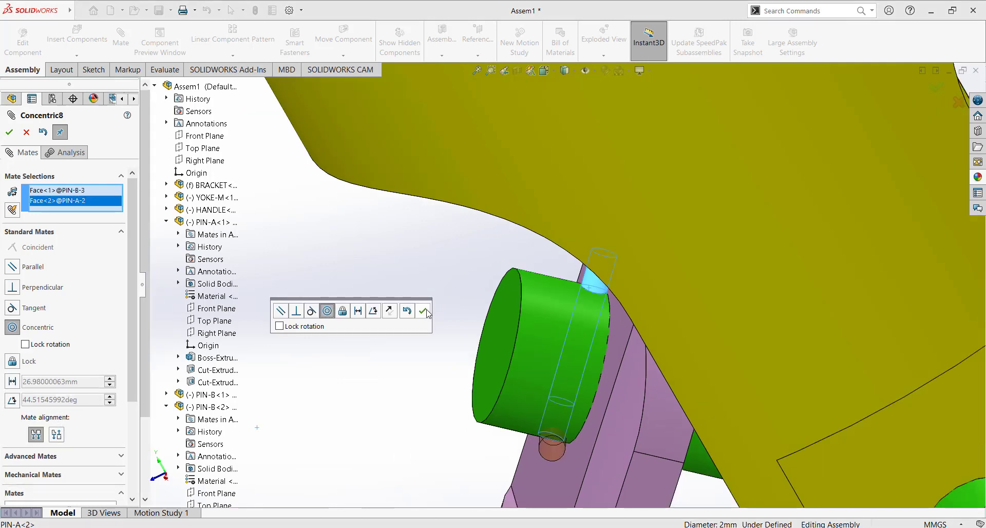
click(427, 311)
Select the Top Plane of the second PIN-A and the Top Plane of the third PIN-B as mate references
scroll(429, 337, up, 6)
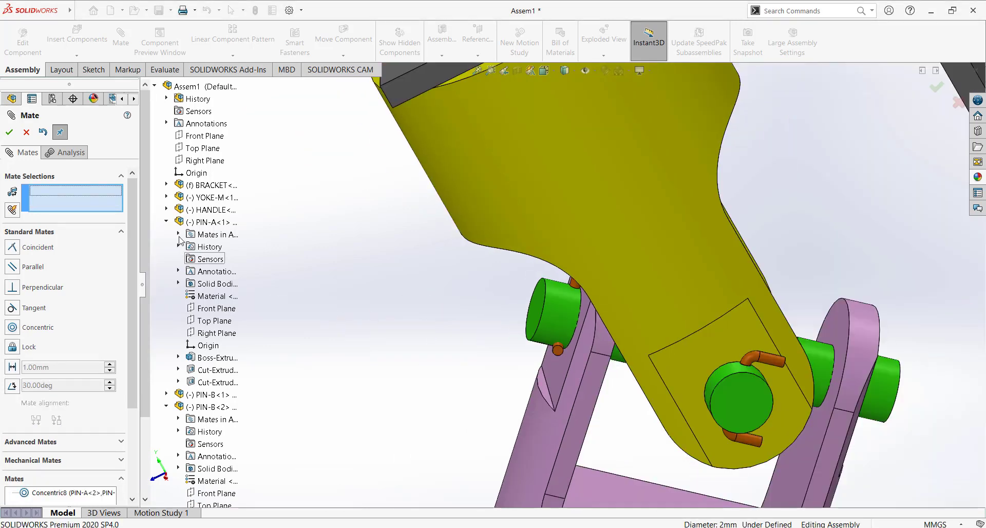
click(166, 222)
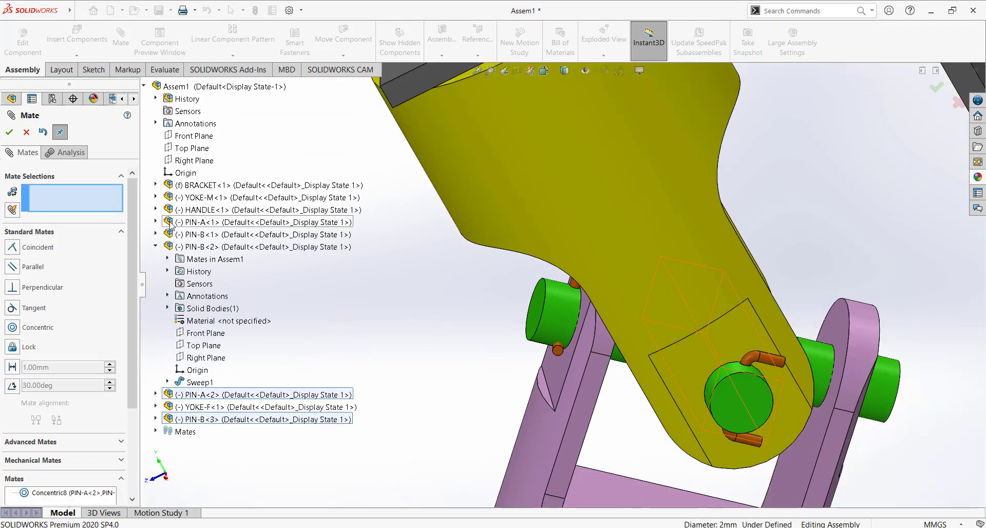
click(155, 246)
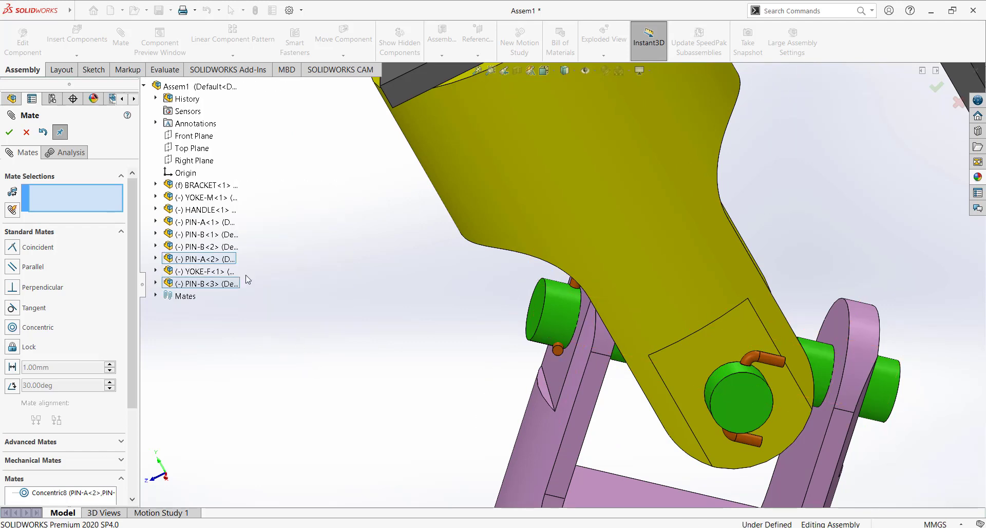
click(155, 259)
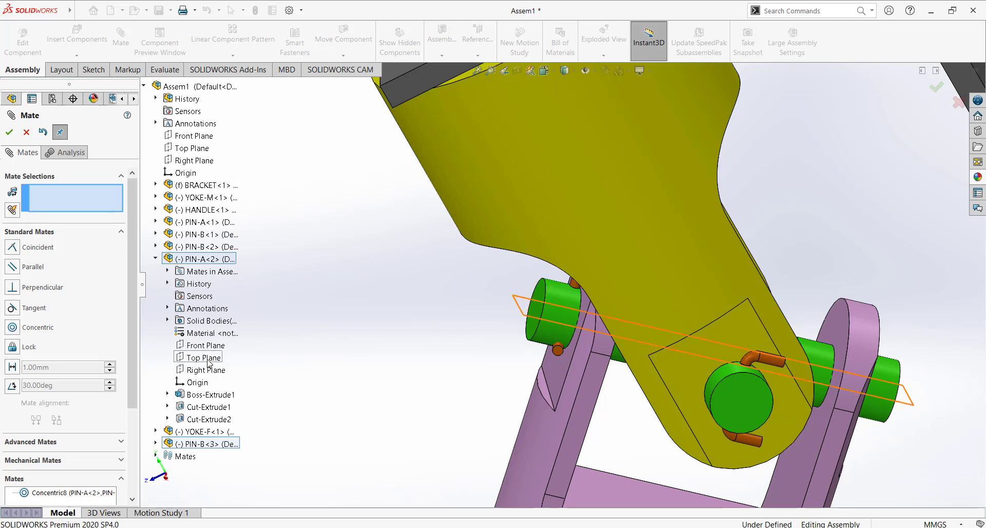
click(207, 358)
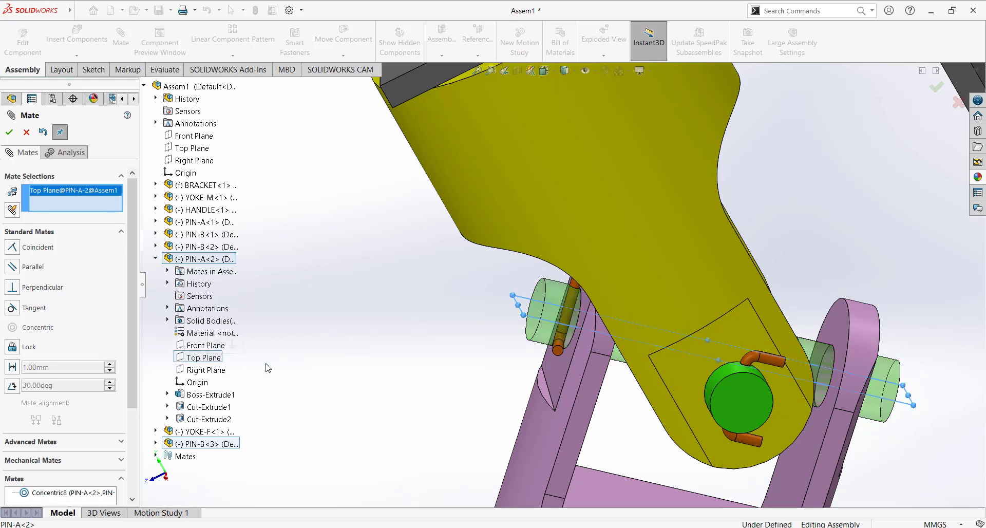
click(157, 258)
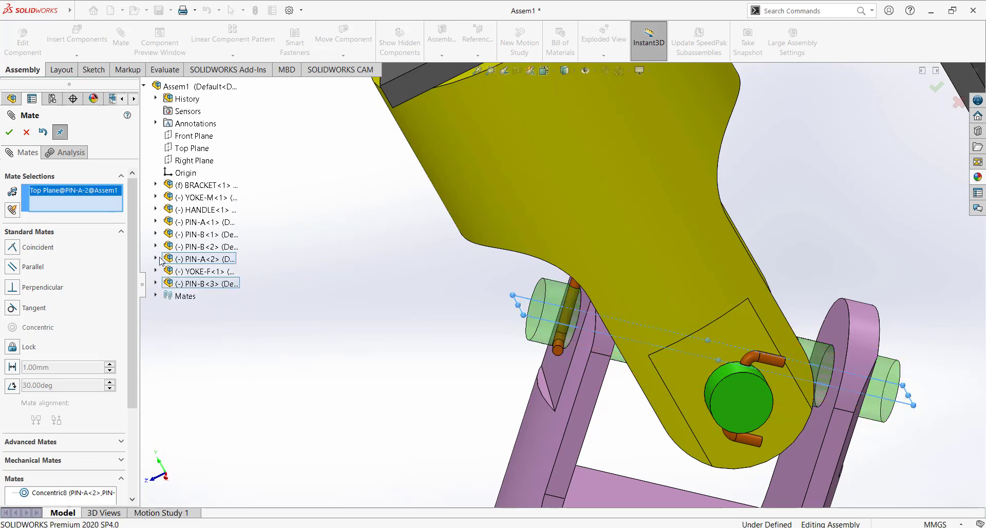
click(156, 284)
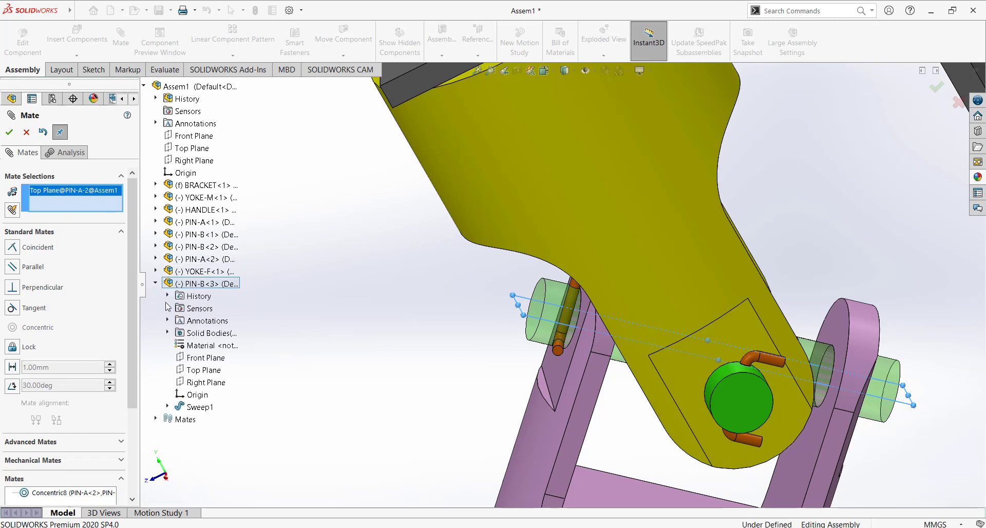
click(203, 370)
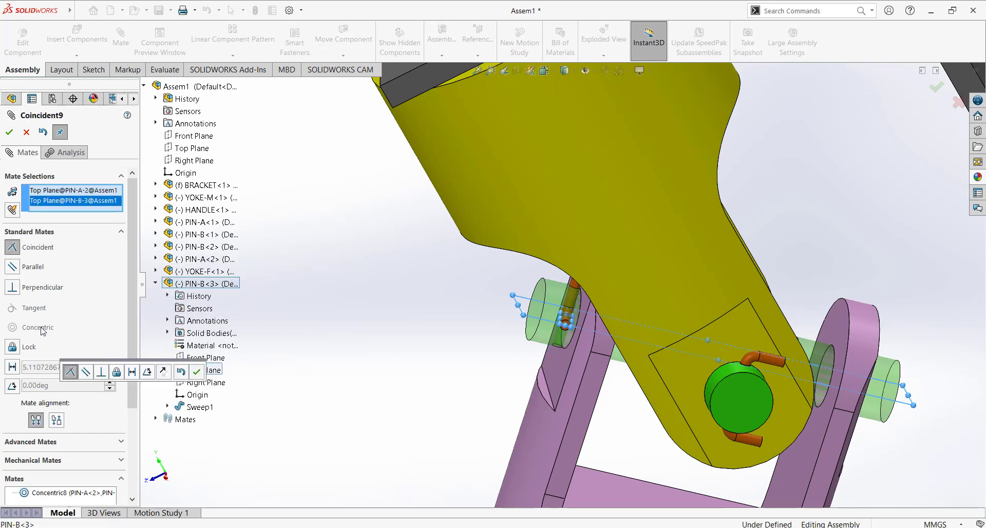
Make the mate between the two Top Planes an 8 mm distance with the dimension flipped, and accept it
click(12, 367)
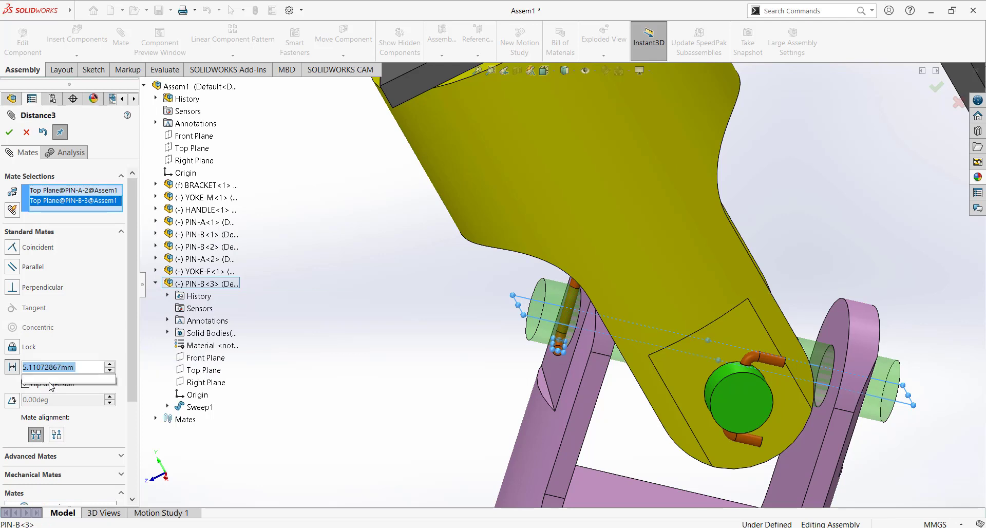
text(8)
key(Return)
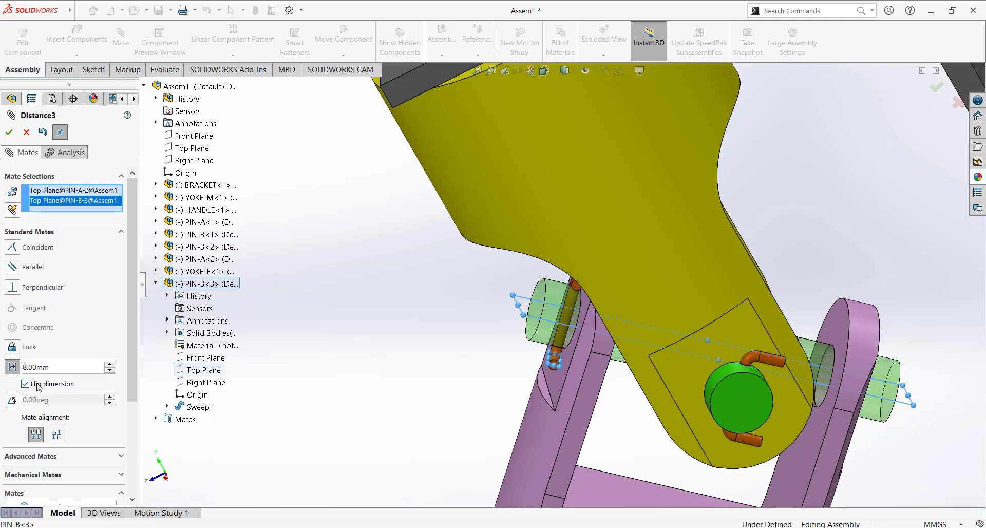
click(25, 384)
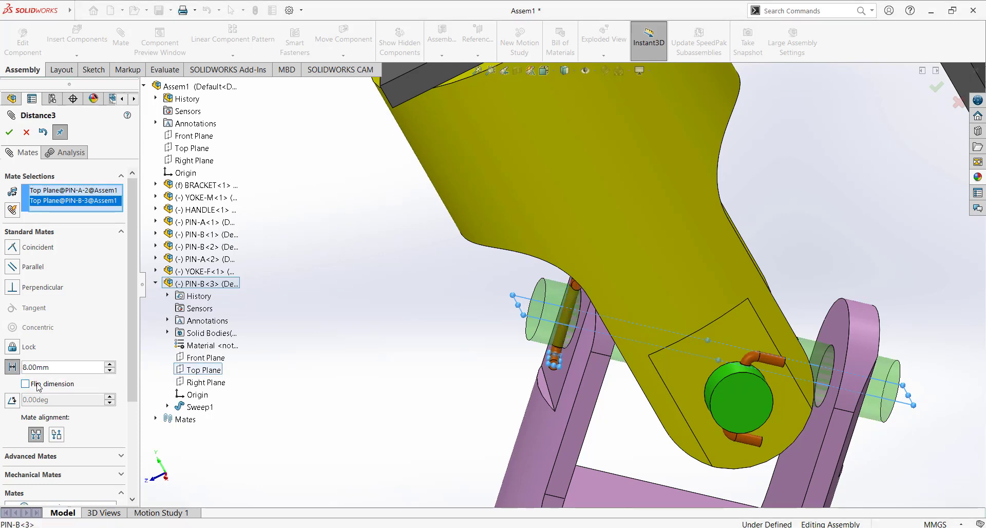
click(39, 387)
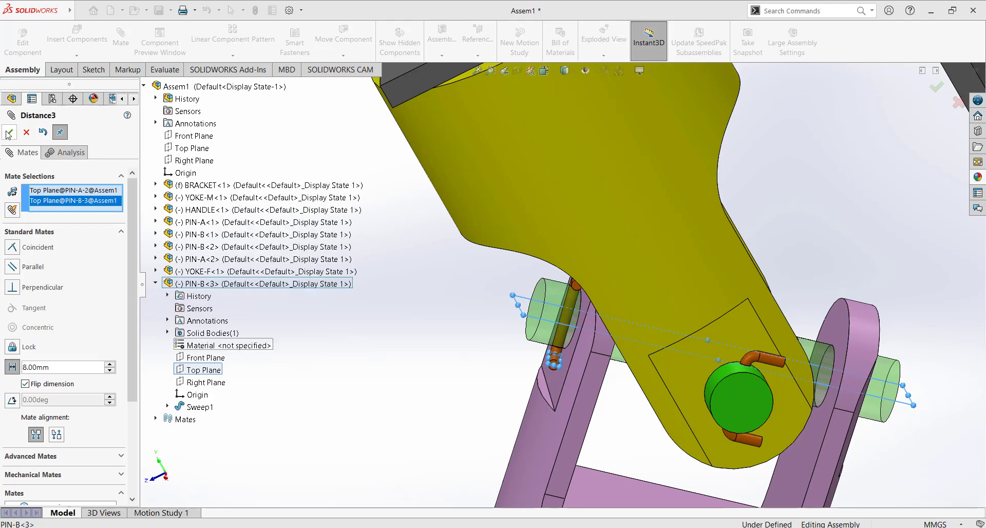
key(Return)
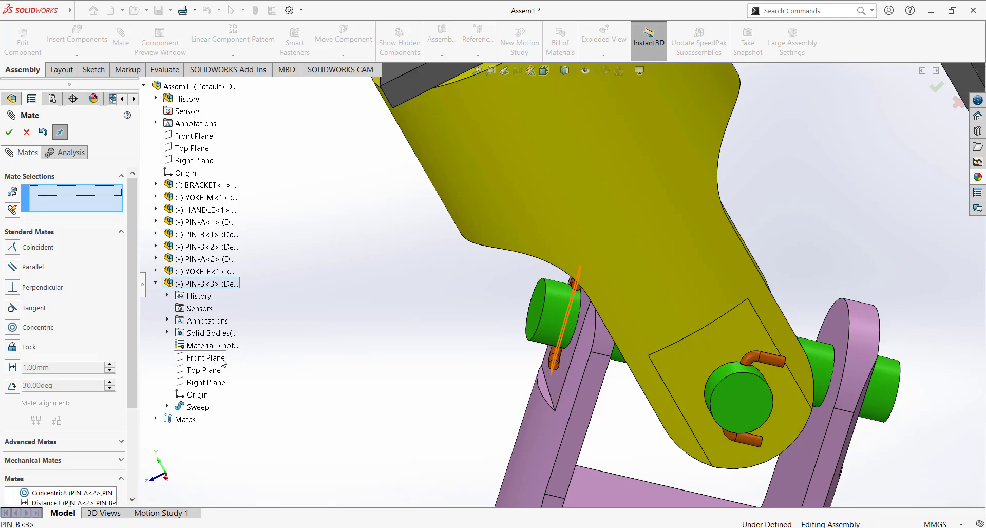
Add a parallel mate between the third PIN-B's Right Plane and the second PIN-A's Front Plane, and finish mating
middle_drag(223, 363, 240, 365)
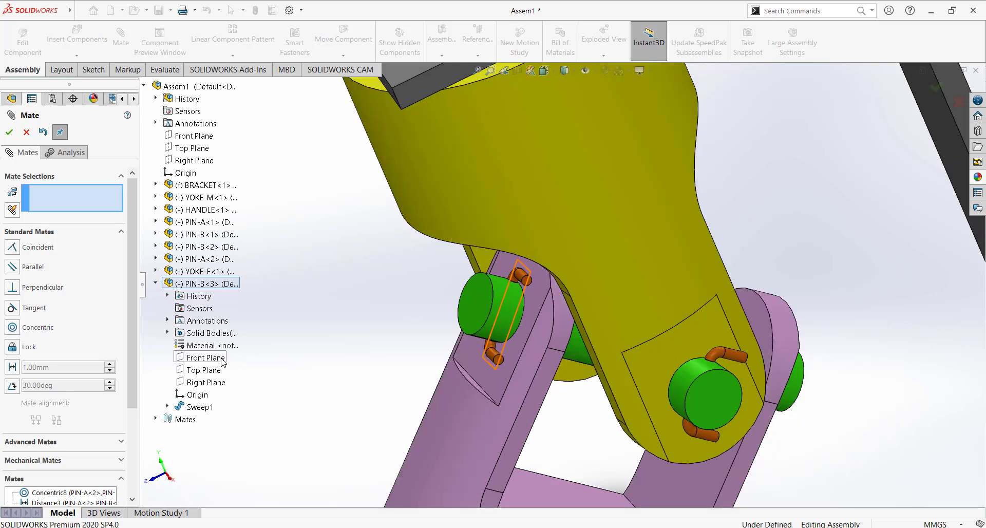
click(215, 384)
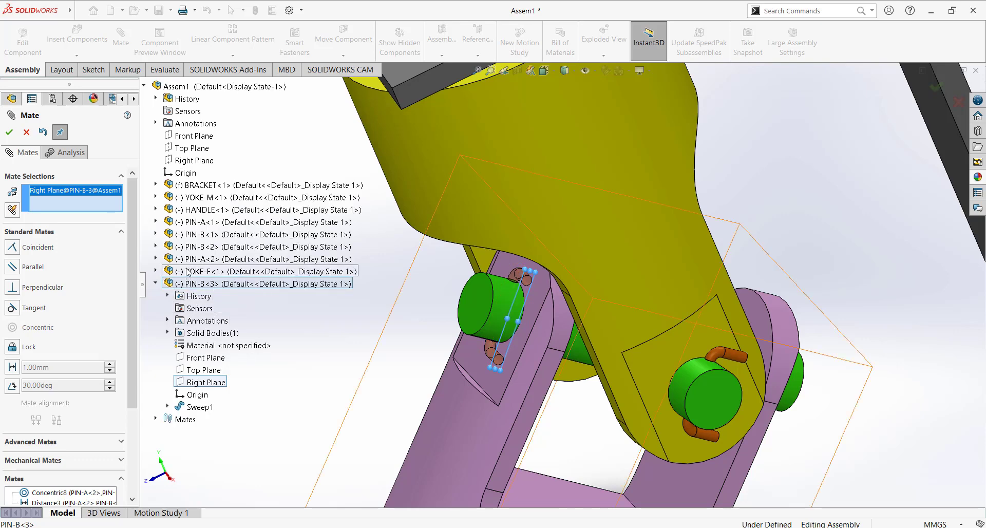
click(157, 259)
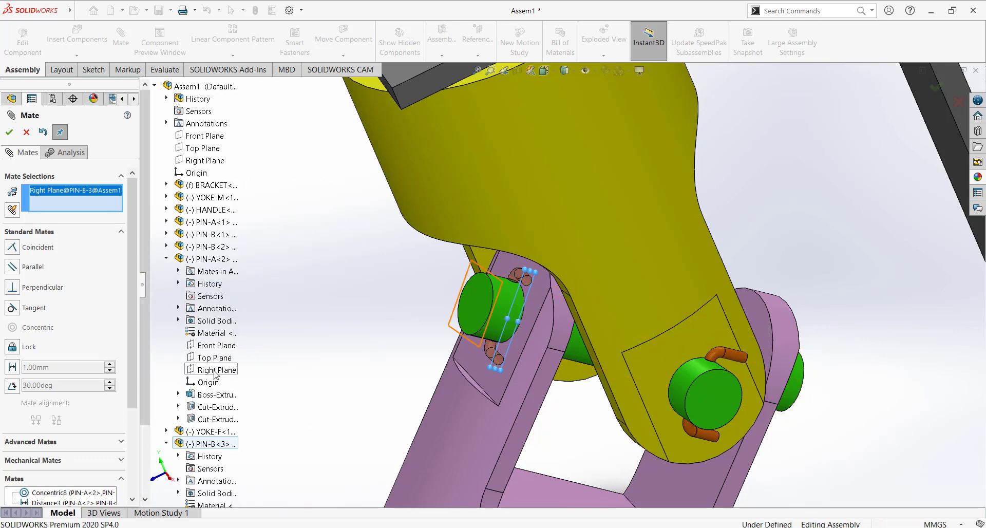
click(216, 345)
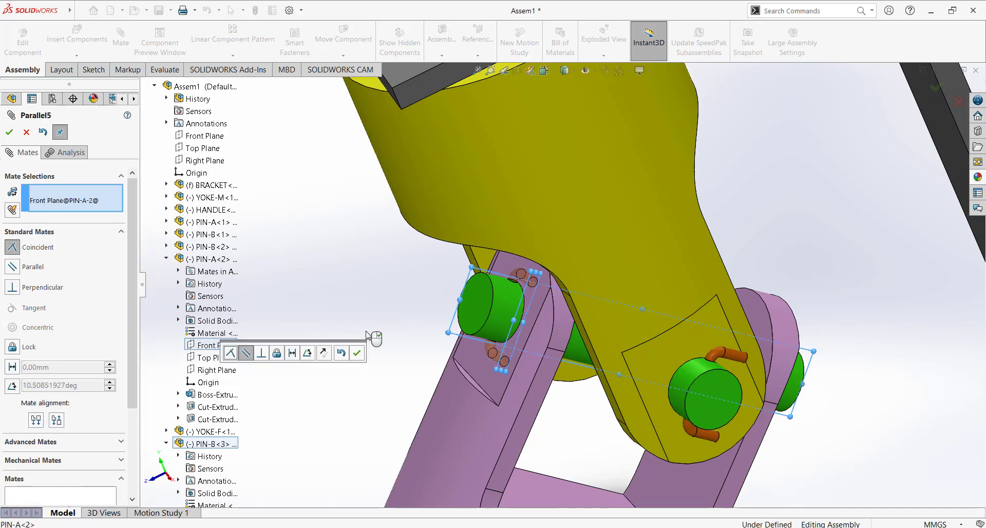
click(14, 132)
click(15, 135)
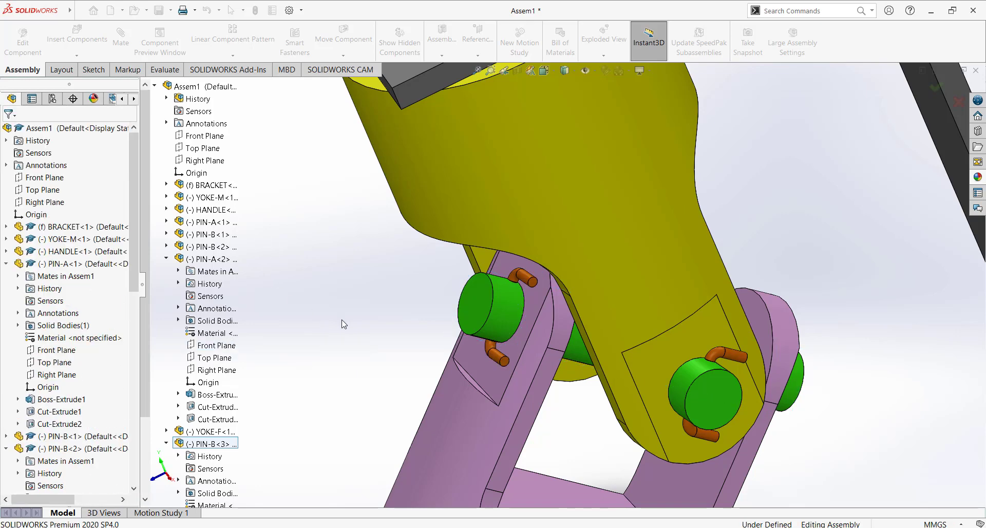
Insert a fourth PIN-B component and place it in the free space beside the yokes
scroll(344, 324, up, 3)
click(79, 10)
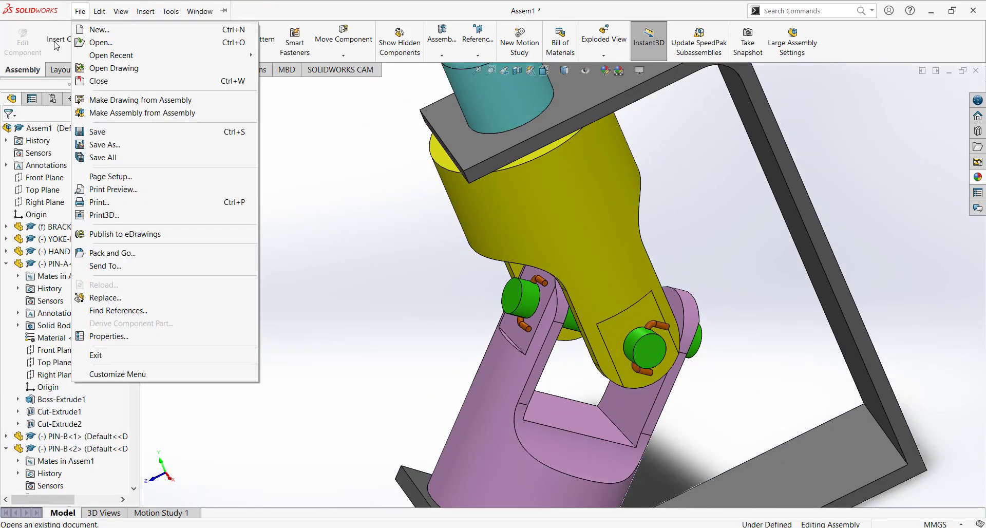
click(57, 44)
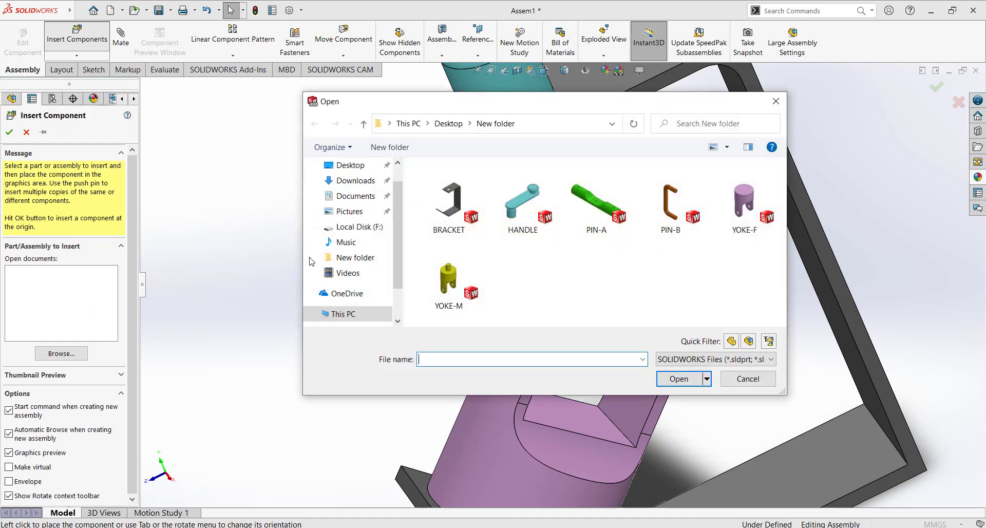
click(665, 203)
click(671, 380)
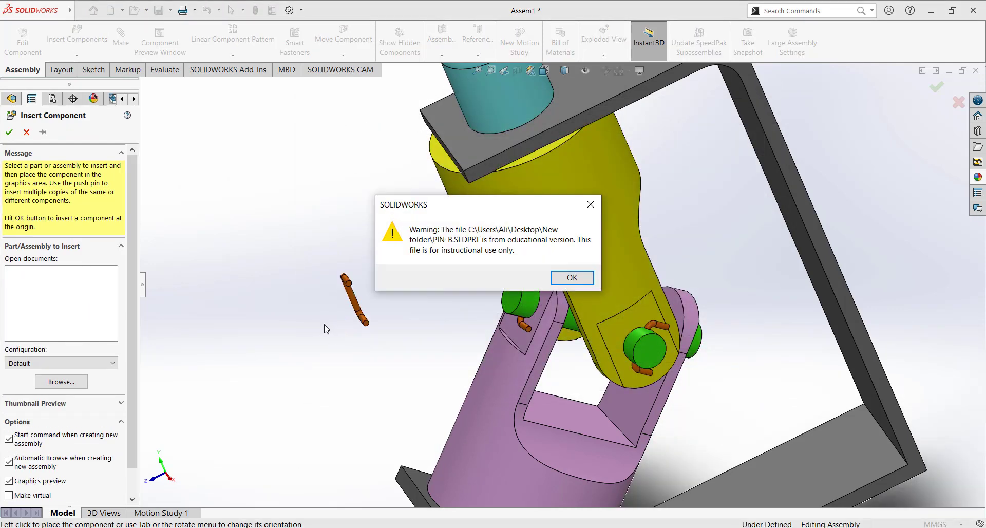
click(569, 278)
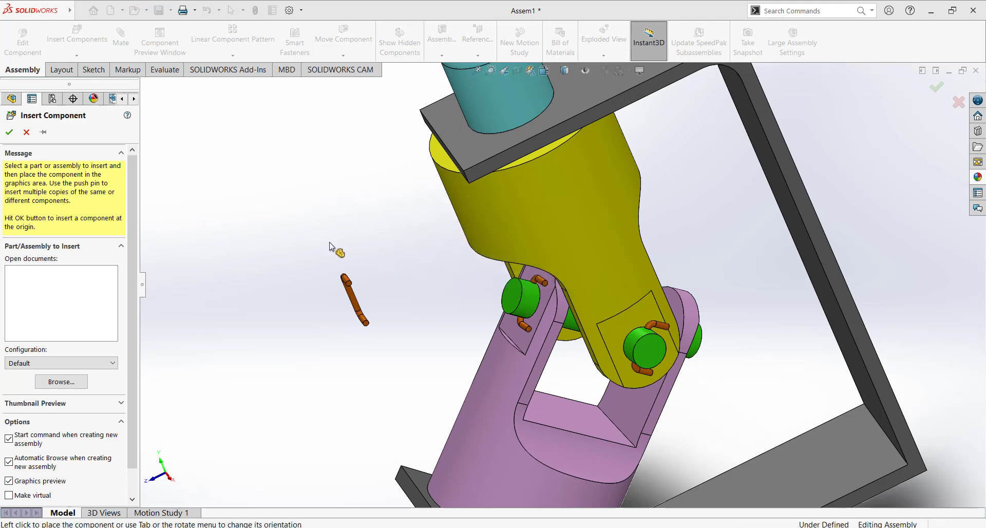
click(330, 246)
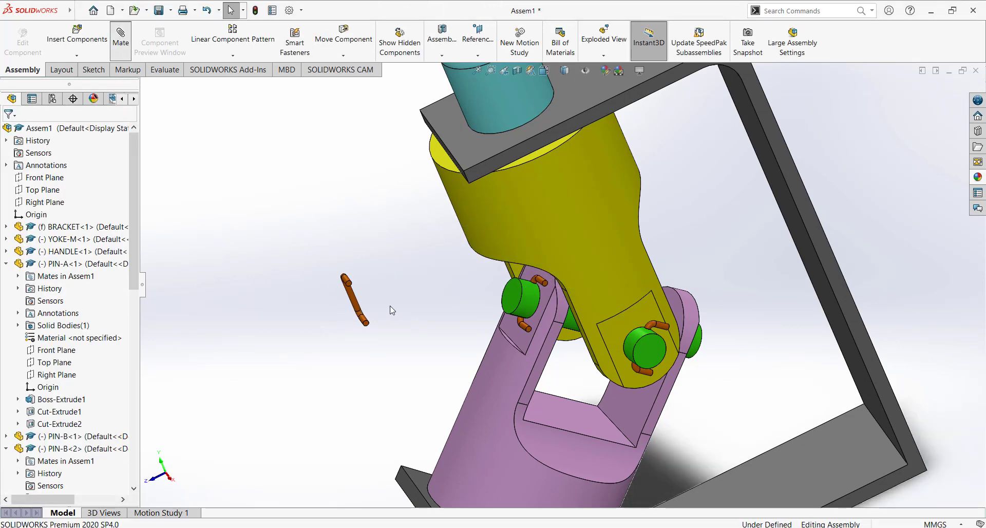
Add a concentric mate between the fourth PIN-B's straight shaft and the cross hole at the opposite end of the second PIN-A
scroll(359, 295, down, 3)
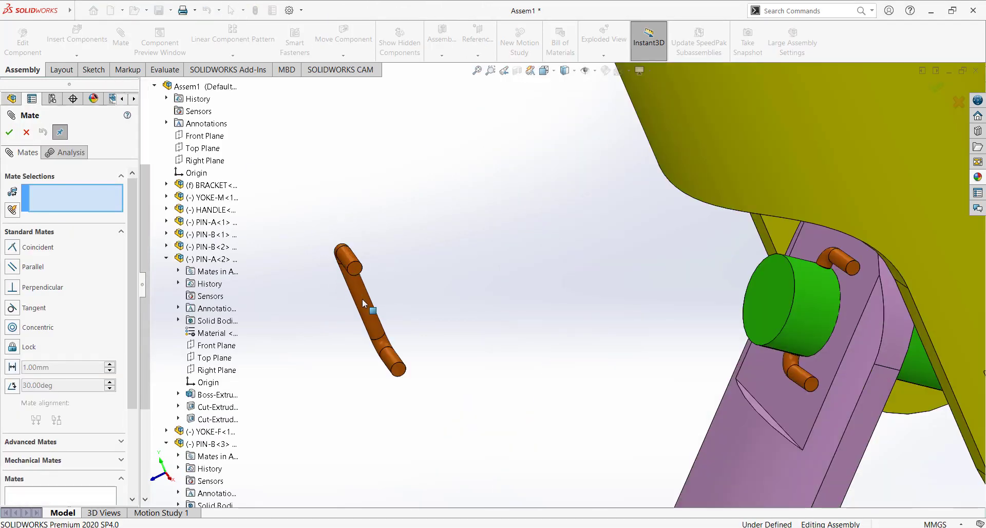
click(353, 314)
scroll(323, 308, up, 5)
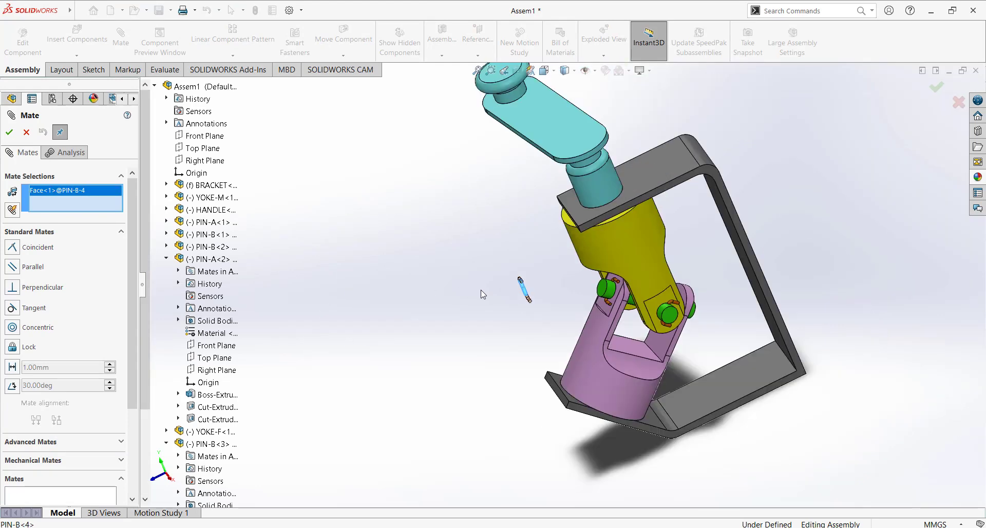
middle_drag(482, 293, 418, 291)
scroll(599, 307, down, 5)
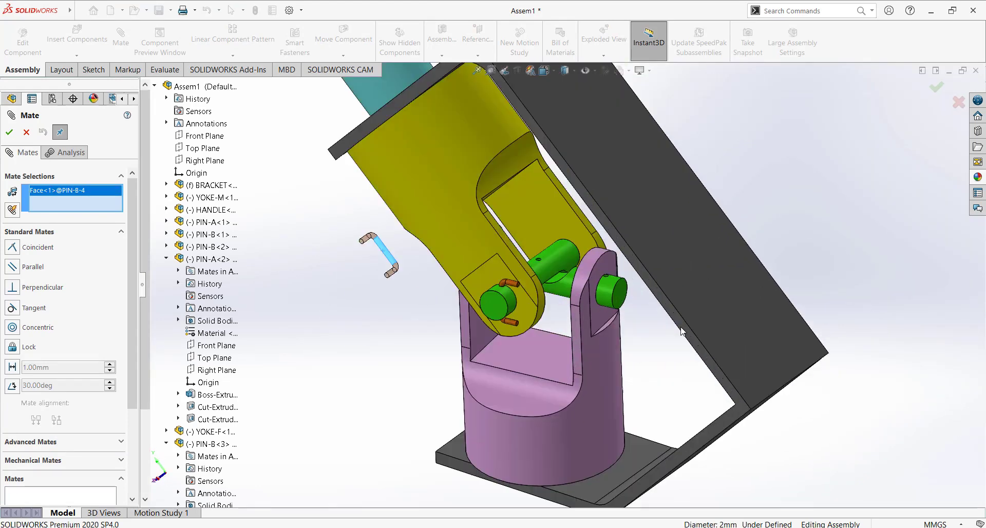
scroll(560, 277, down, 2)
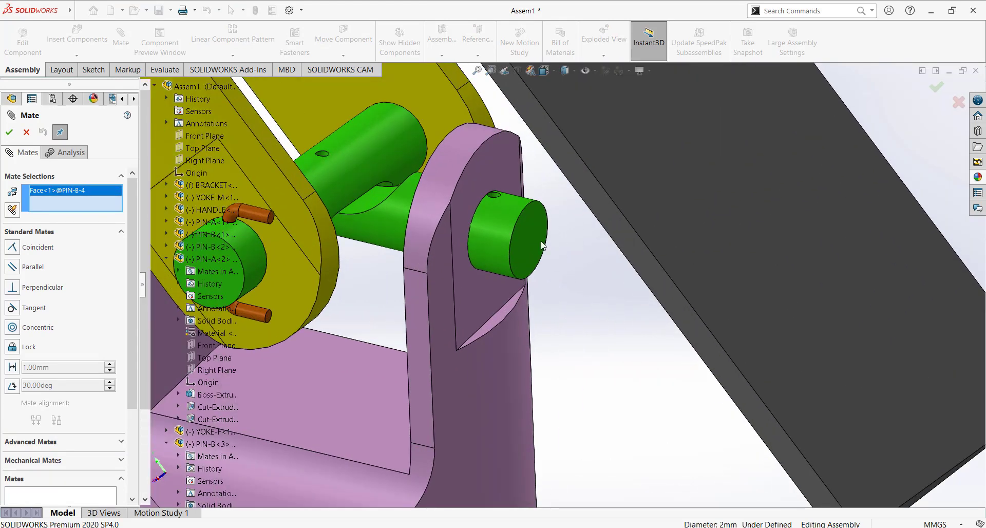
click(491, 195)
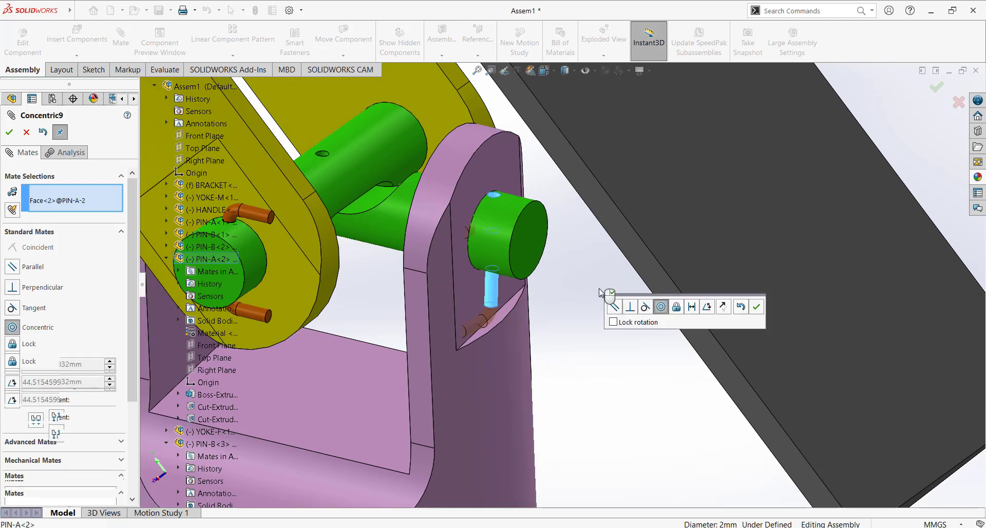
click(756, 307)
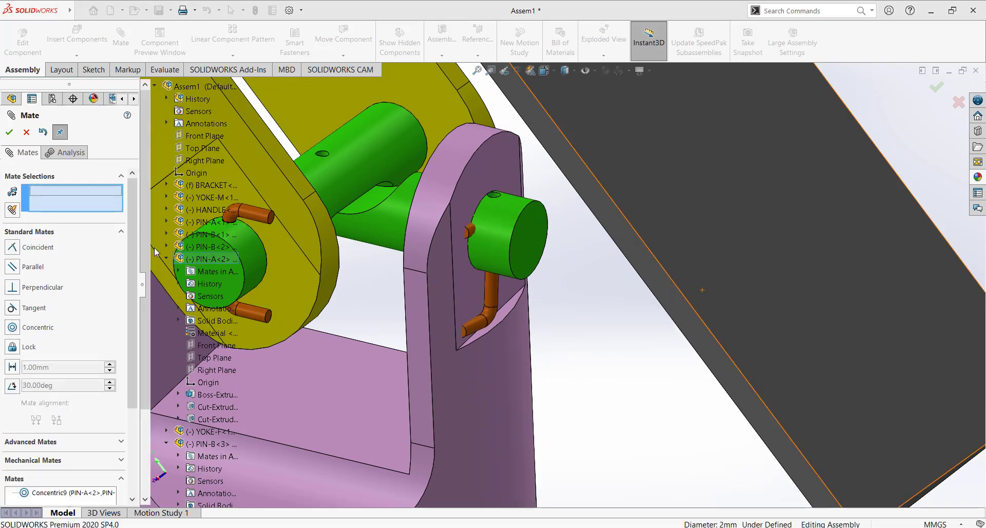
click(303, 288)
scroll(484, 302, up, 5)
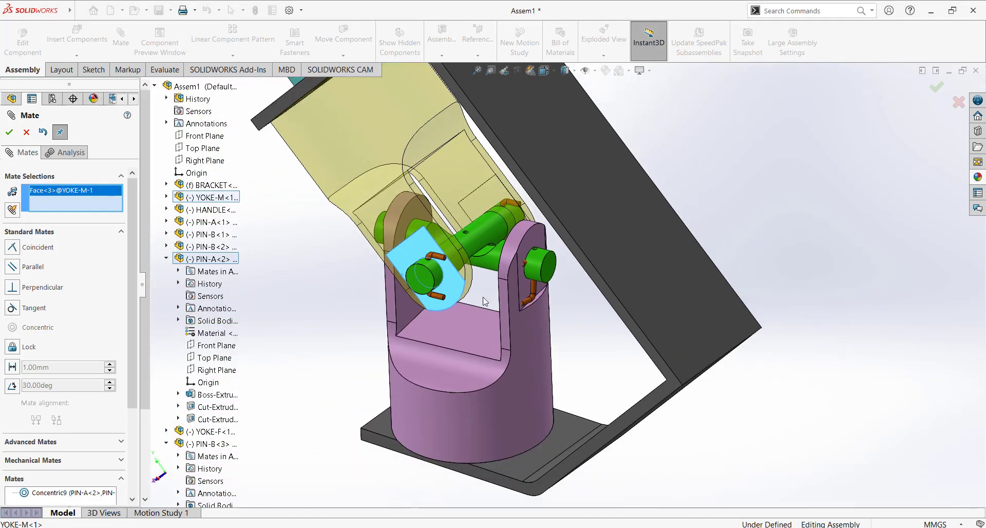
click(166, 259)
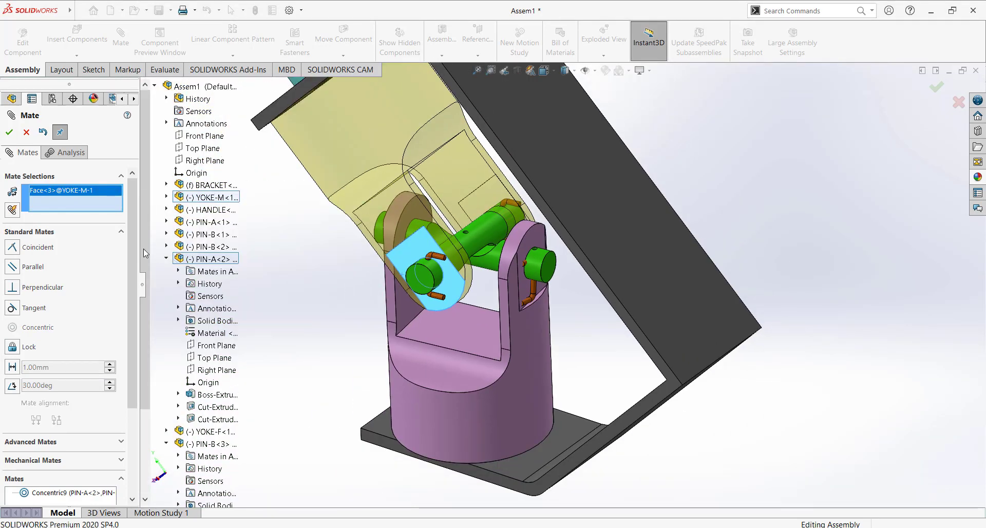
Clear the stray face selection and add a flipped 8 mm distance mate between the Top Planes of the second PIN-A and fourth PIN-B
right_click(75, 193)
click(110, 198)
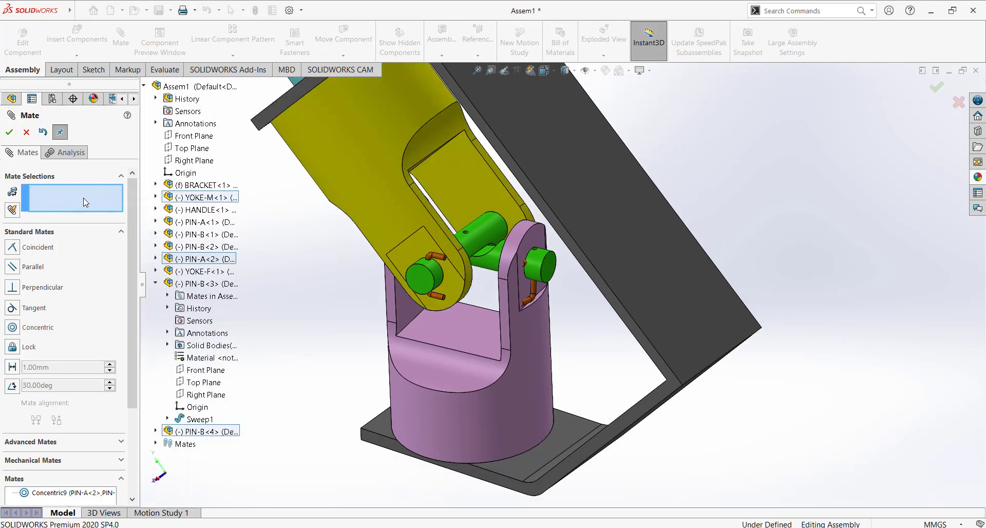
click(155, 284)
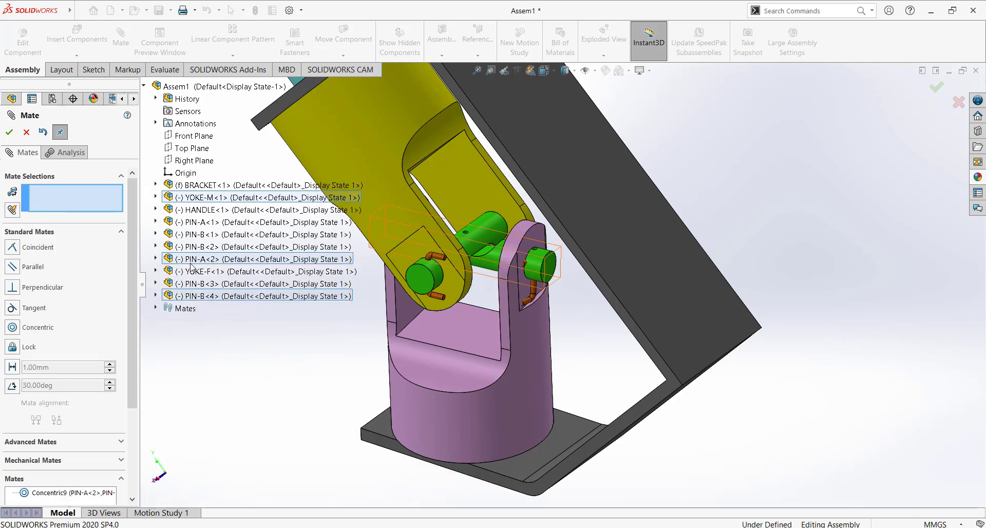
click(156, 258)
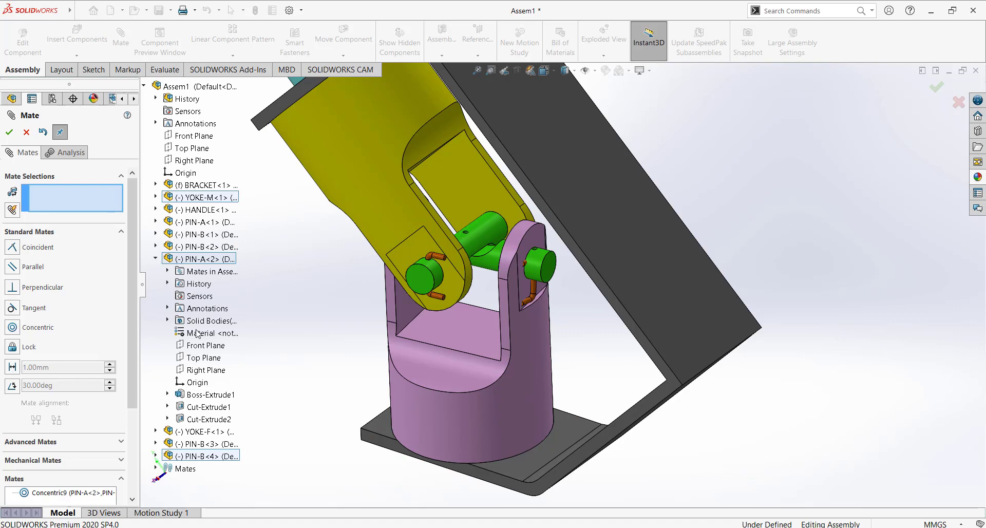
click(204, 358)
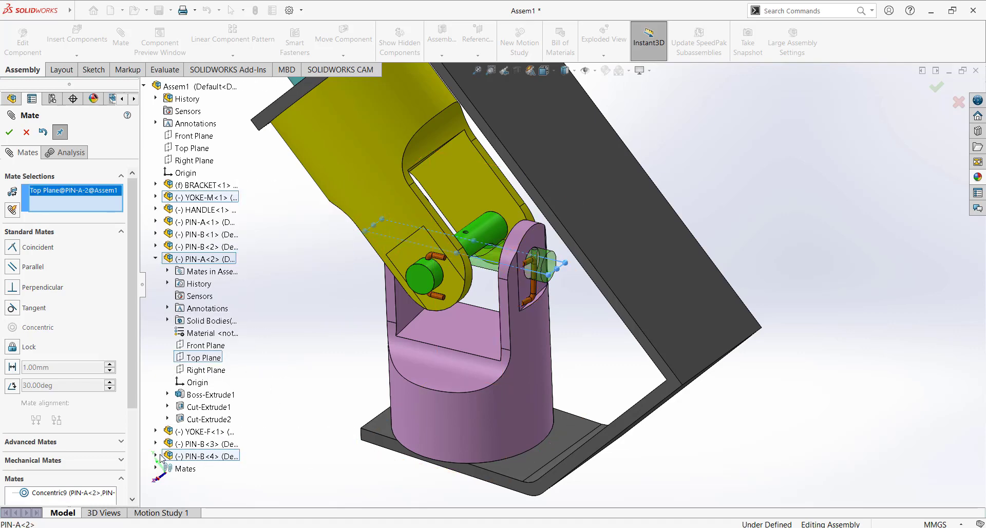
click(160, 457)
click(213, 456)
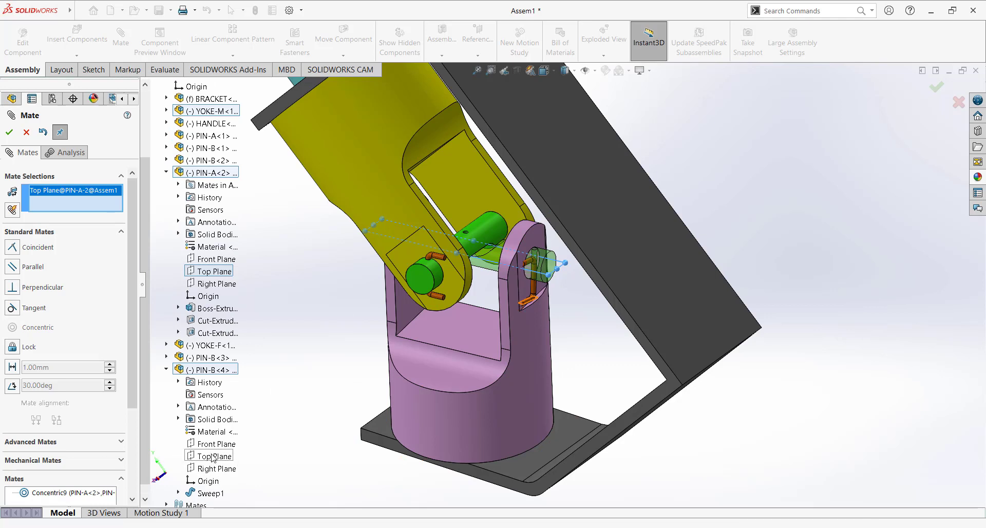
click(12, 366)
text(8)
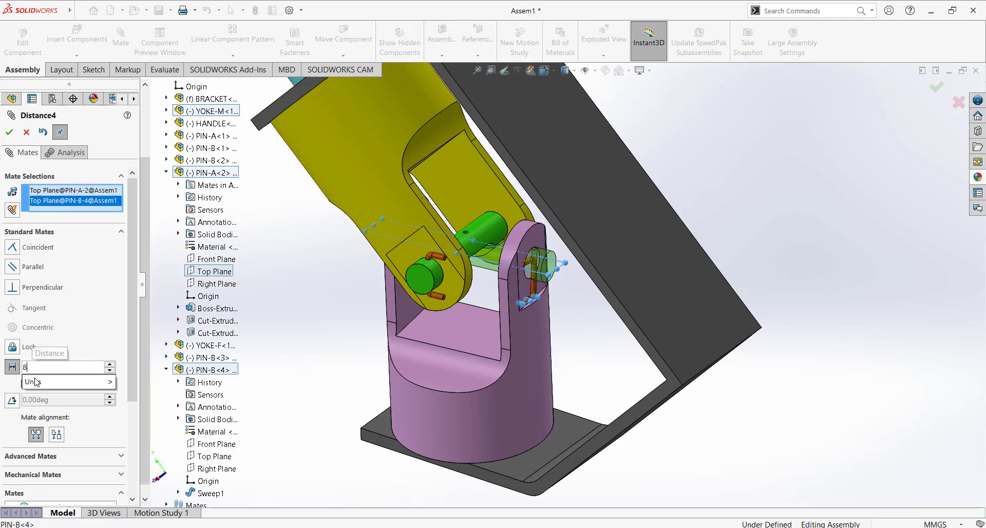
key(Return)
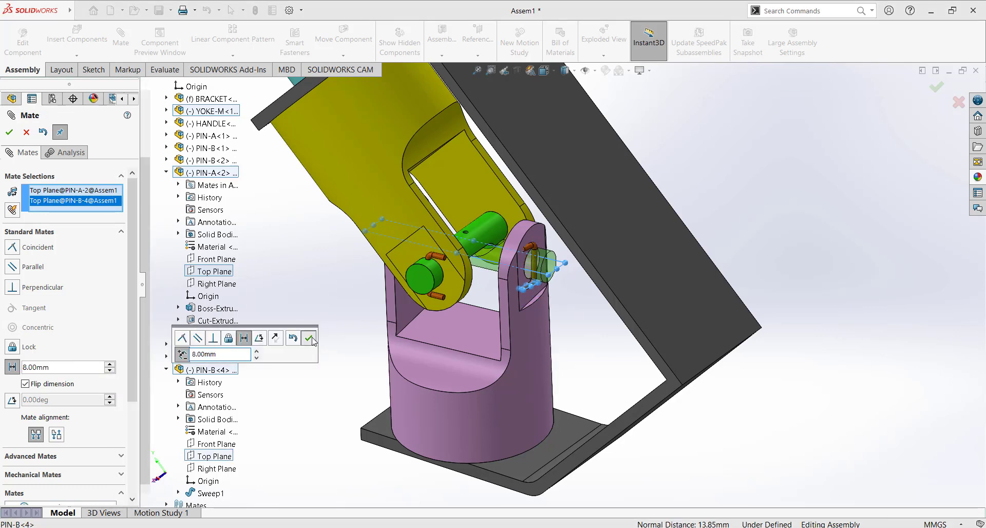
click(310, 338)
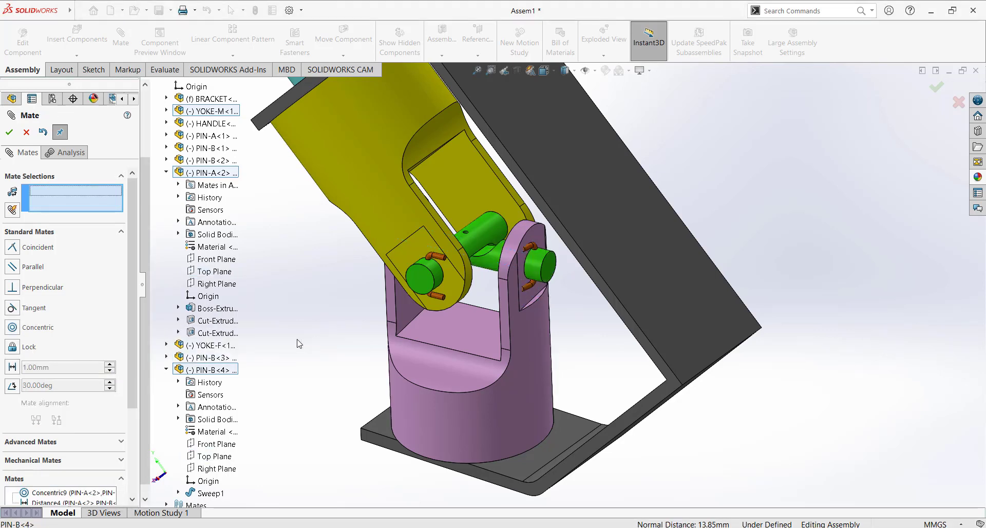
Add a parallel mate between the fourth PIN-B's Right Plane and the second PIN-A's Front Plane, and finish mating
click(226, 468)
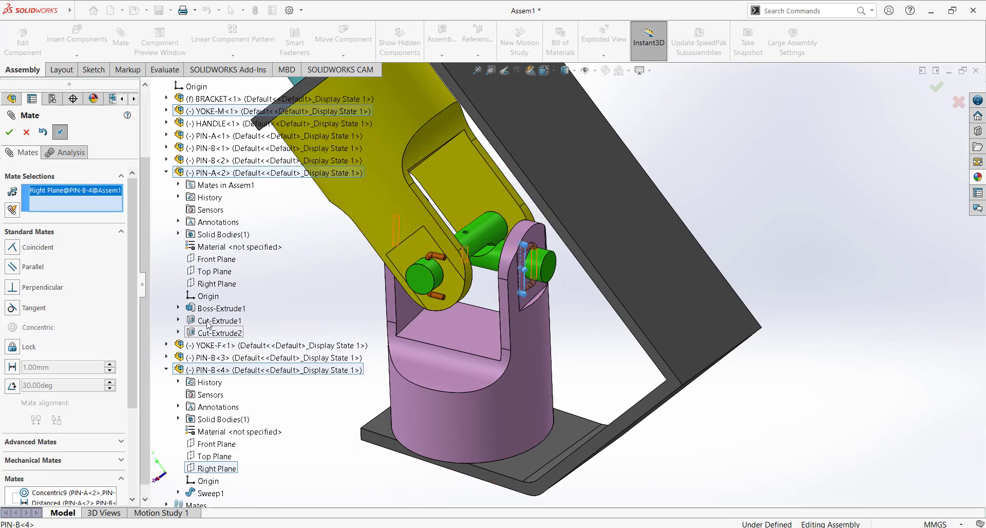
click(217, 262)
click(12, 266)
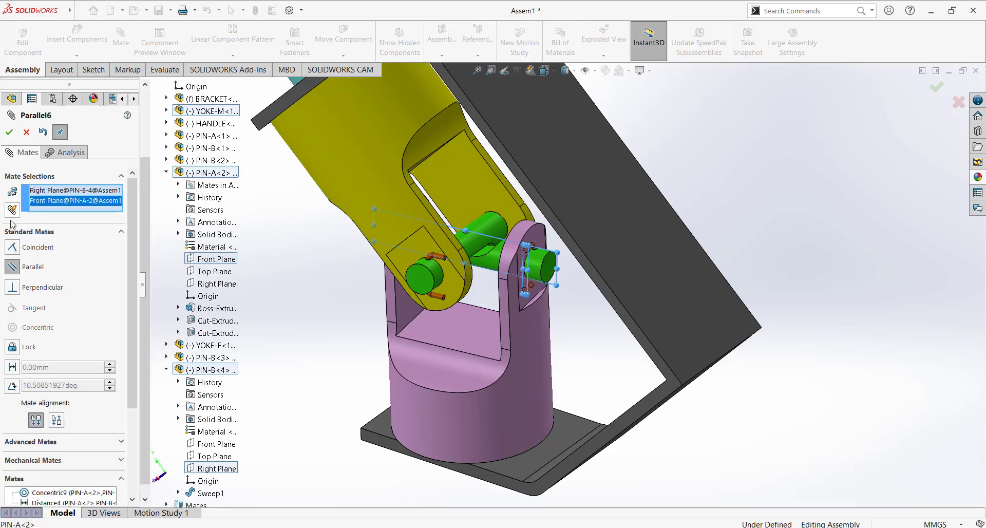
click(9, 132)
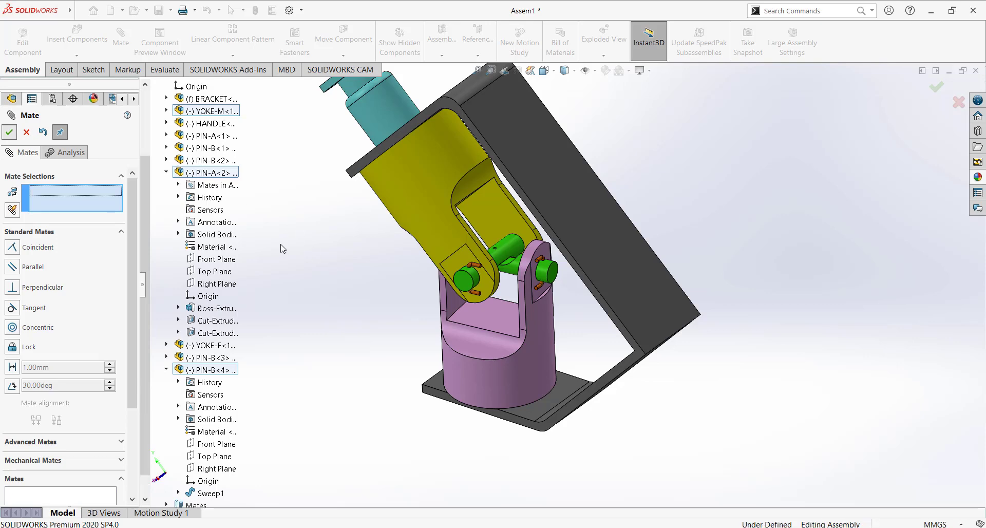
click(26, 132)
Insert a fifth PIN-B component and place it in the free space beside YOKE-M
click(77, 36)
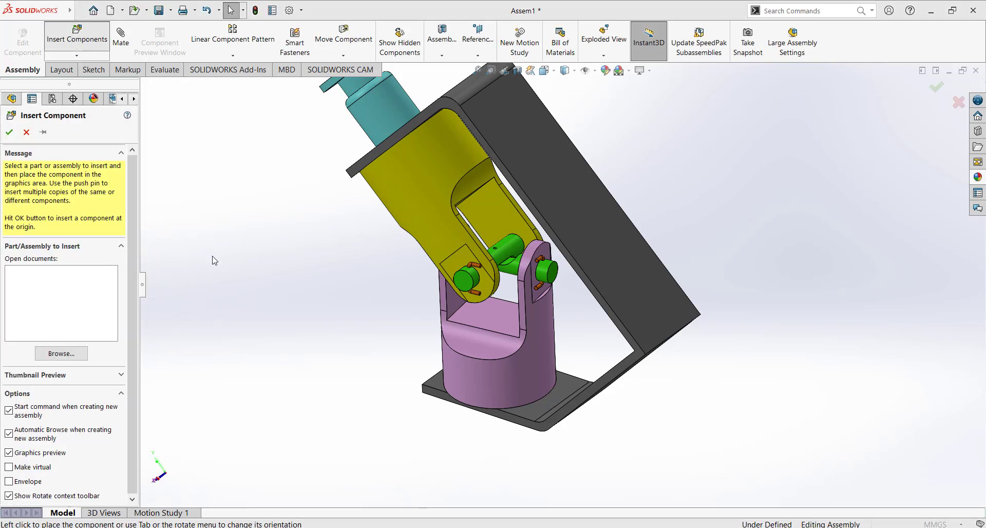
click(664, 210)
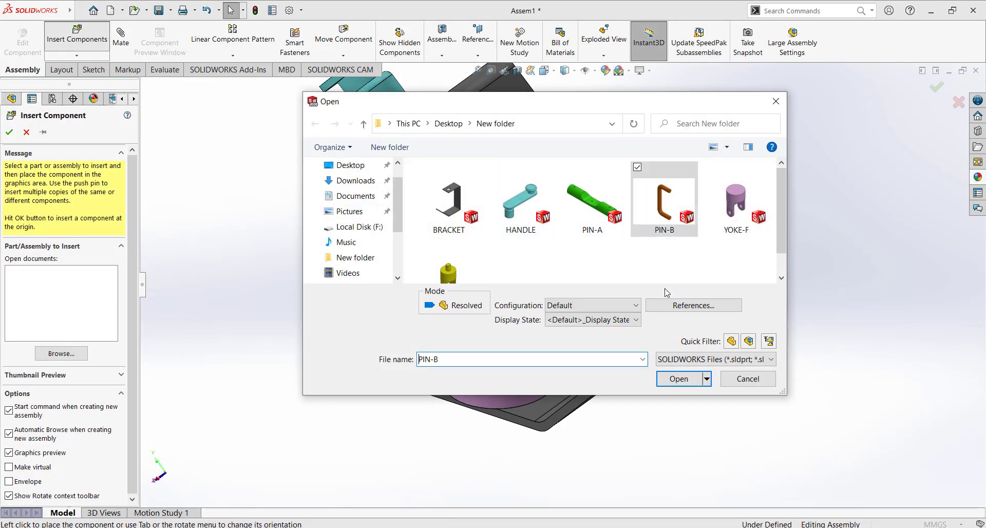
click(679, 379)
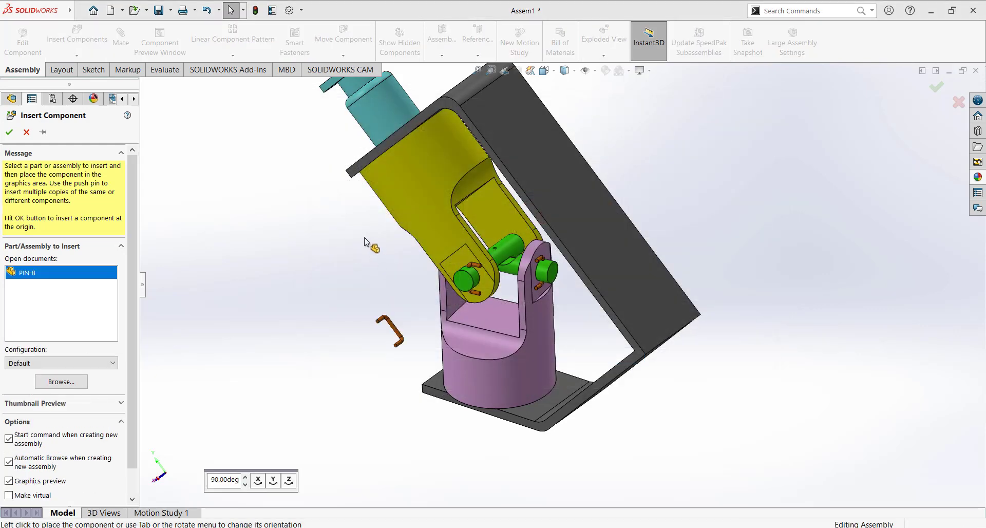
click(416, 287)
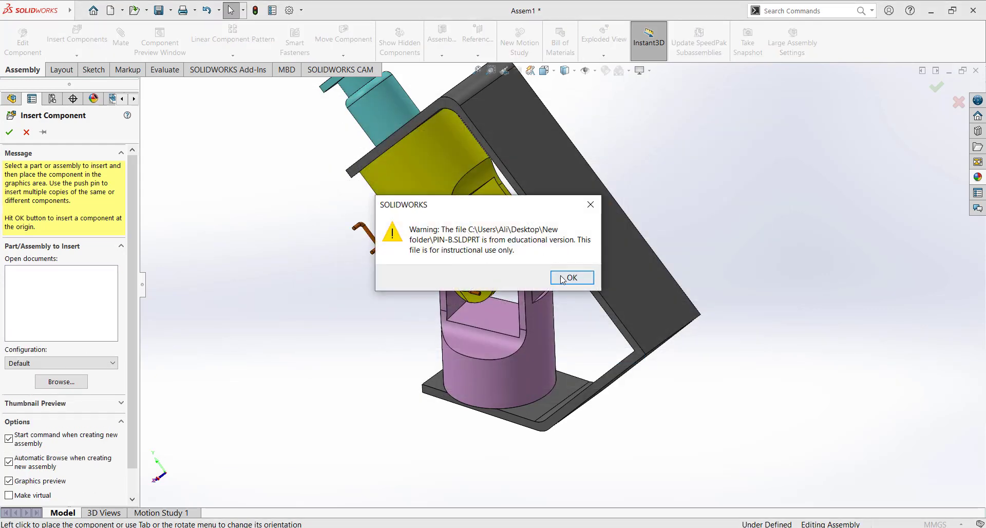
click(562, 278)
Add a concentric mate between the fifth PIN-B's straight shaft and the first PIN-A's open cross hole between the YOKE-M arms
click(119, 42)
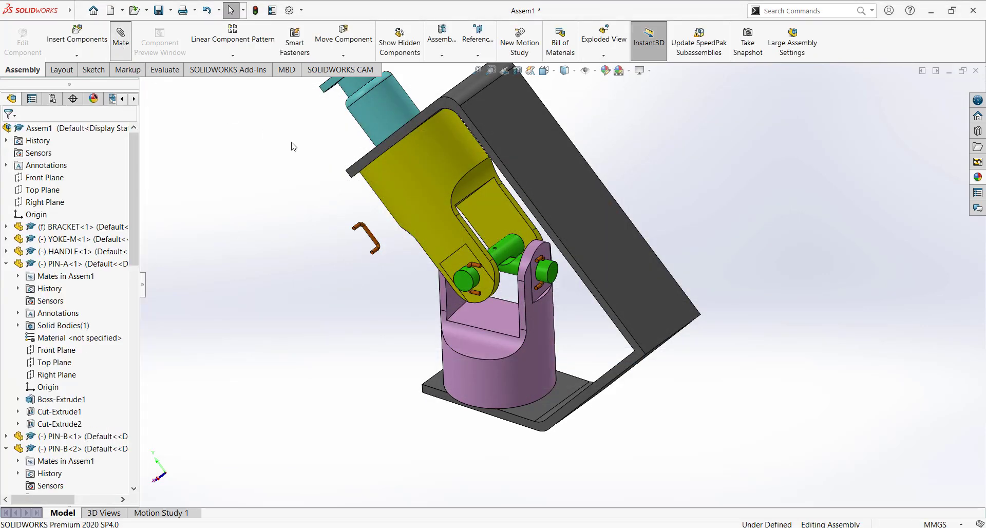
scroll(392, 227, down, 3)
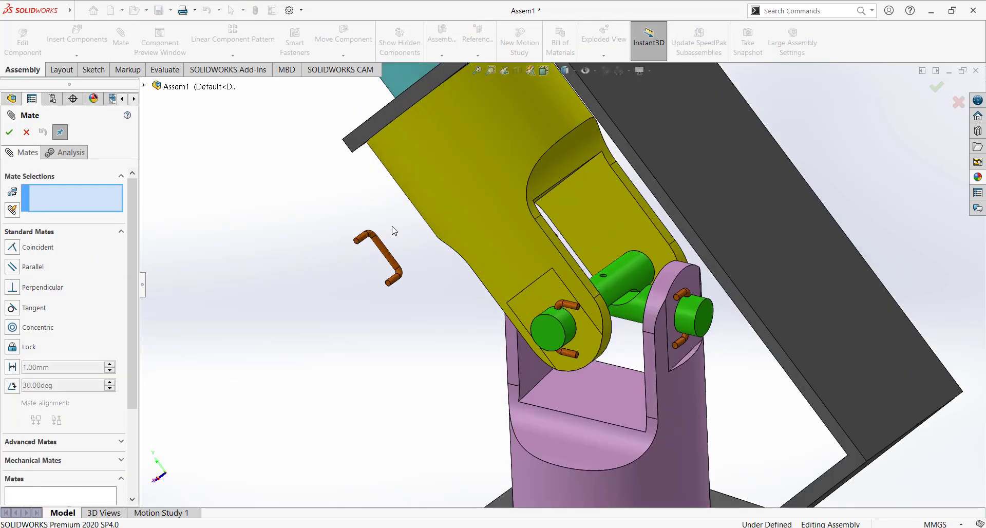
click(390, 261)
scroll(626, 272, down, 5)
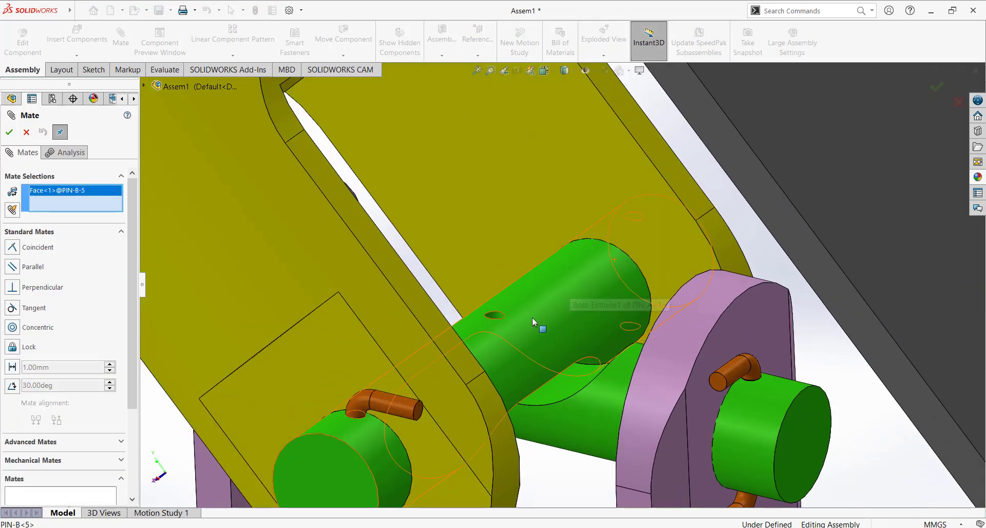
click(495, 315)
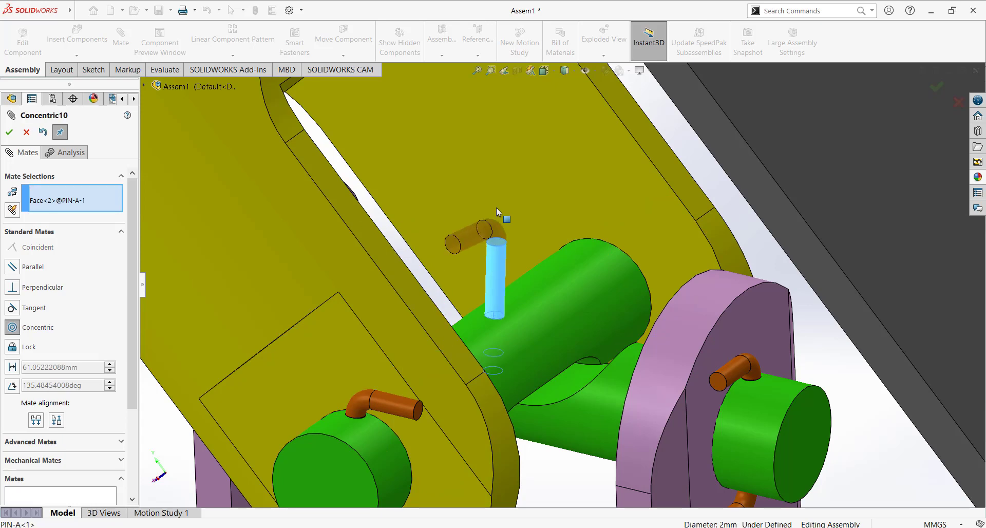
key(Return)
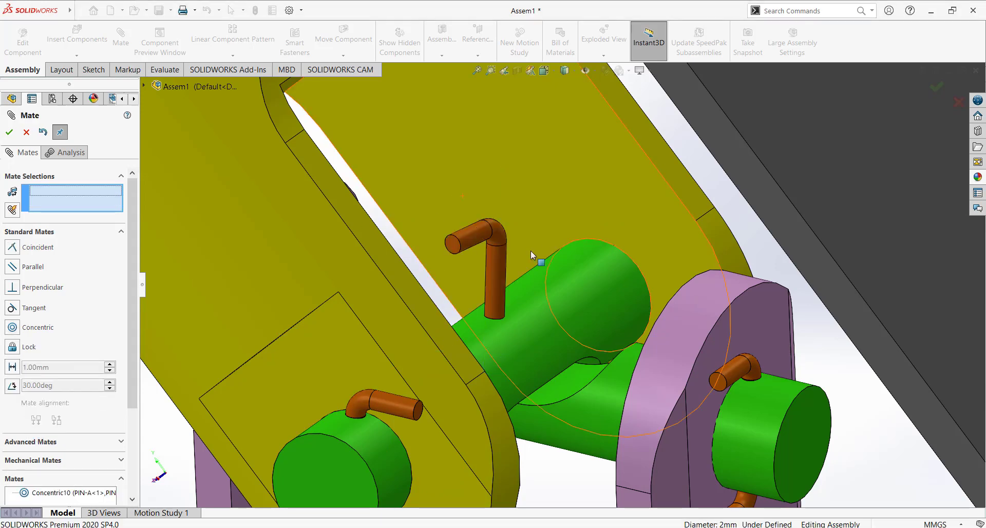
Add an 8 mm distance mate between the Top Planes of the first PIN-A and the fifth PIN-B
scroll(531, 250, up, 5)
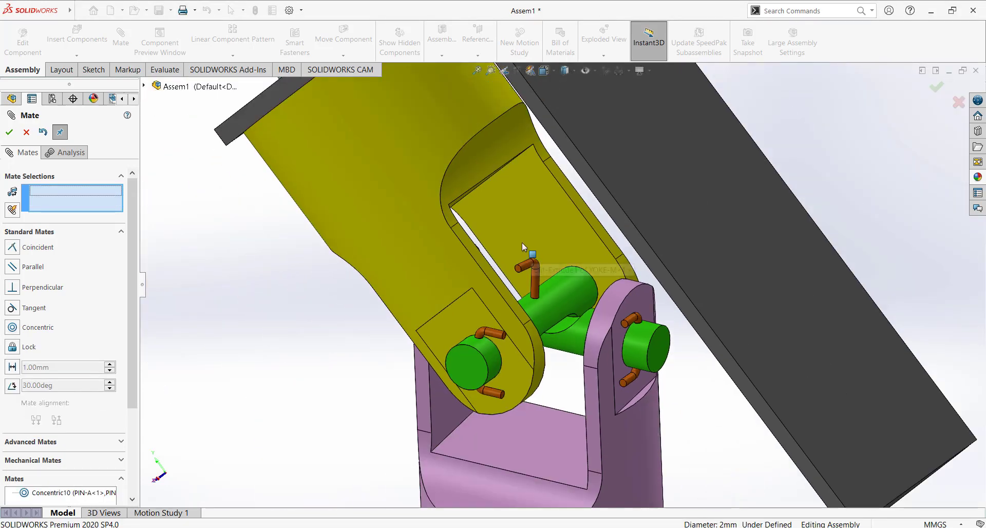
click(144, 86)
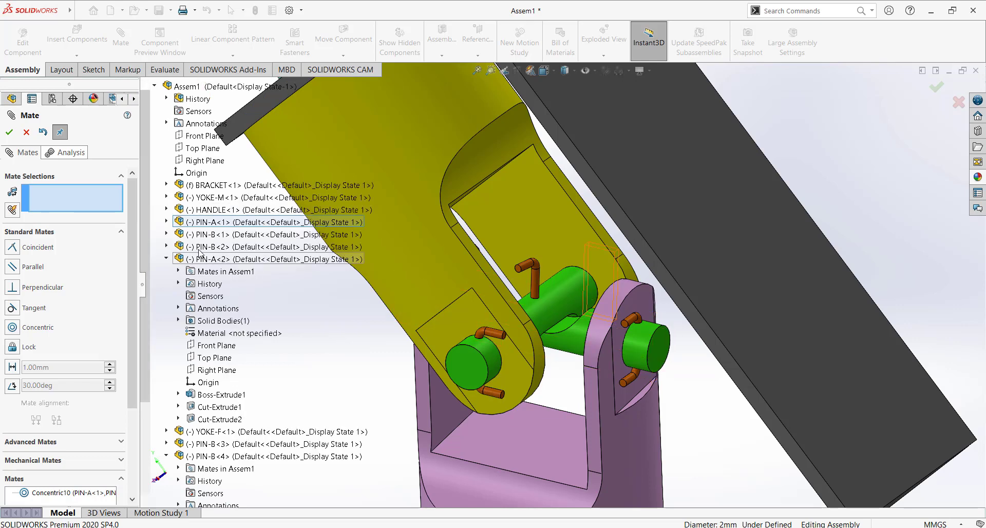
click(169, 221)
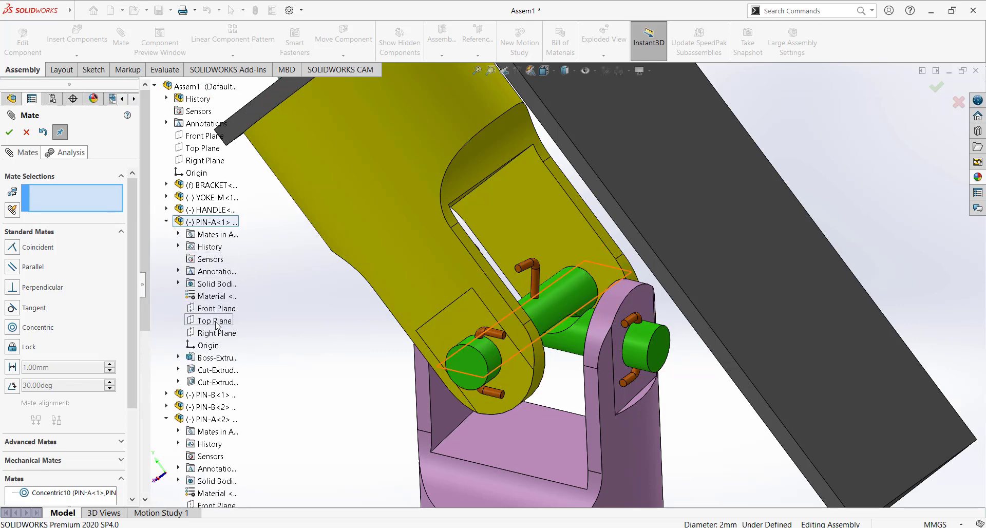
click(214, 321)
click(167, 222)
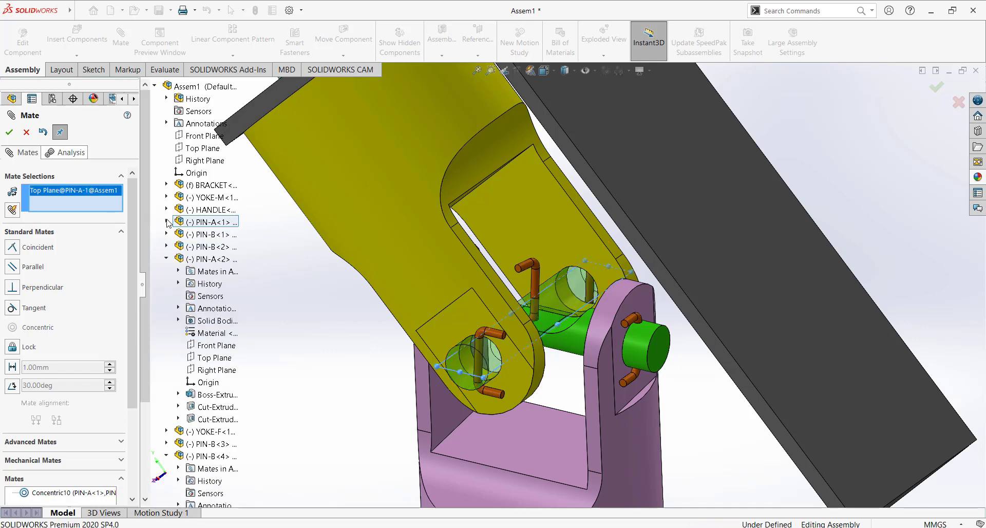
click(167, 257)
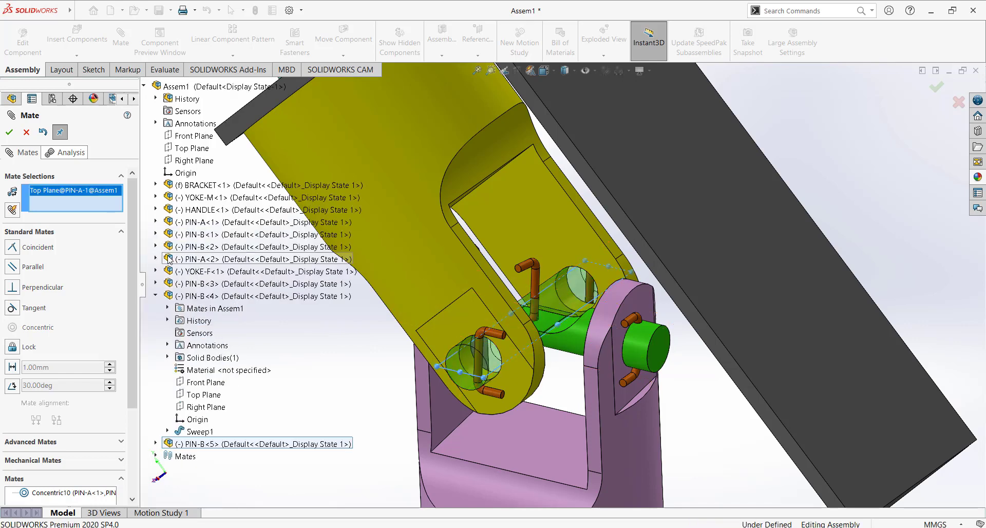
click(165, 296)
click(156, 308)
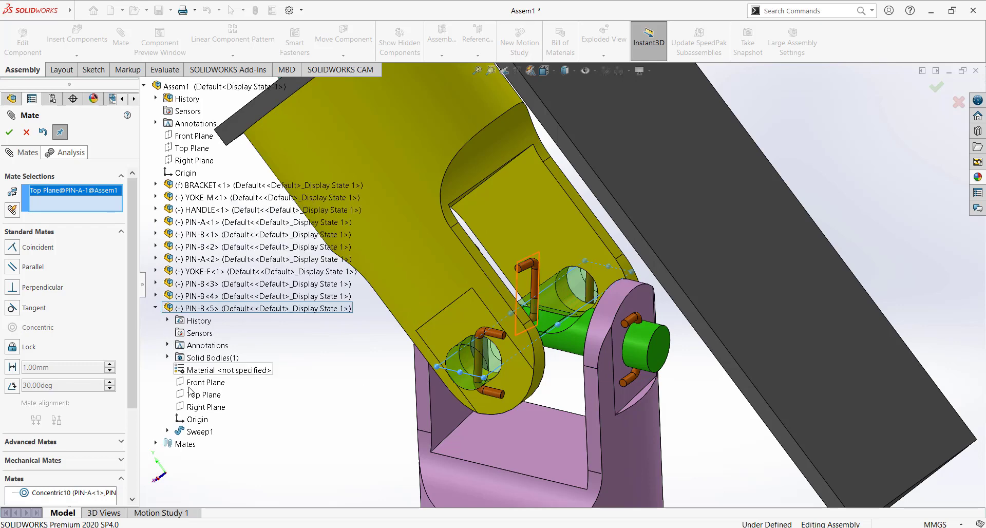
click(204, 394)
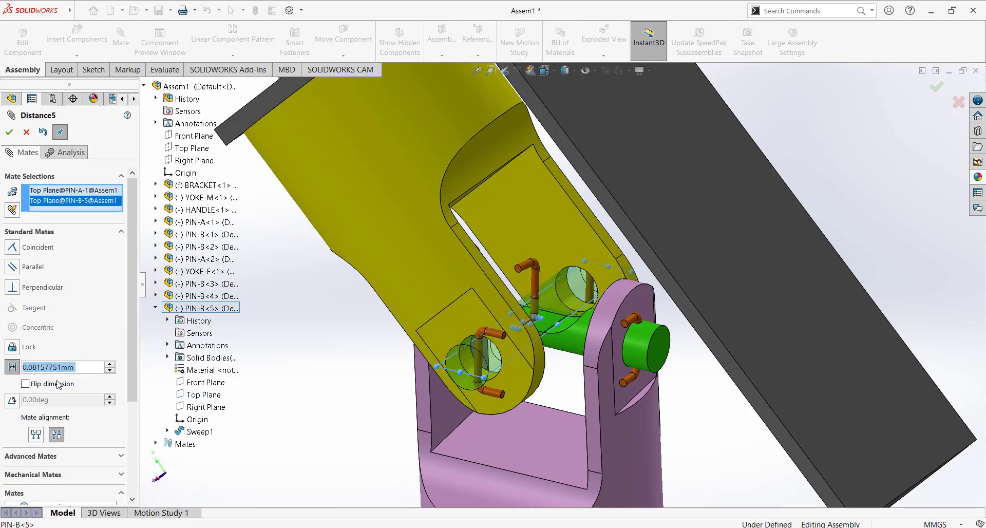
text(8)
key(Return)
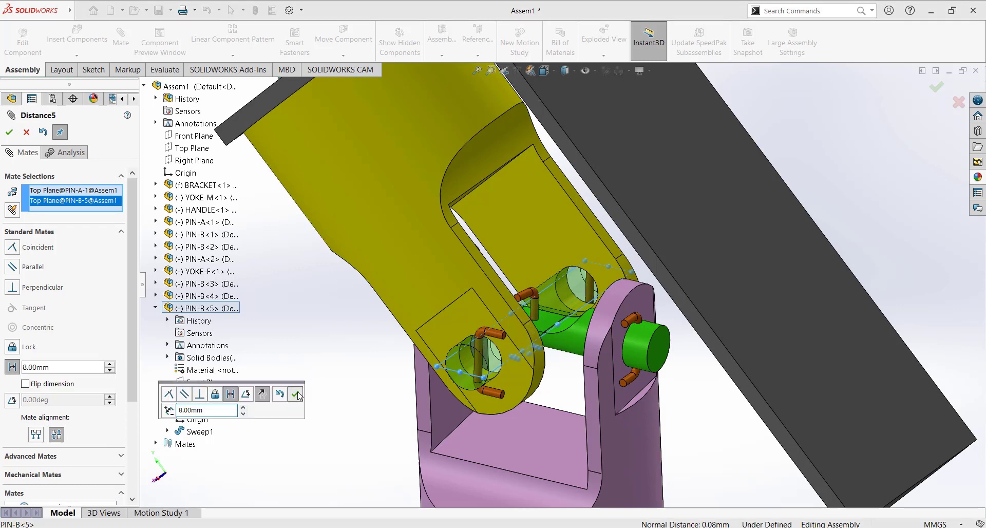
click(297, 395)
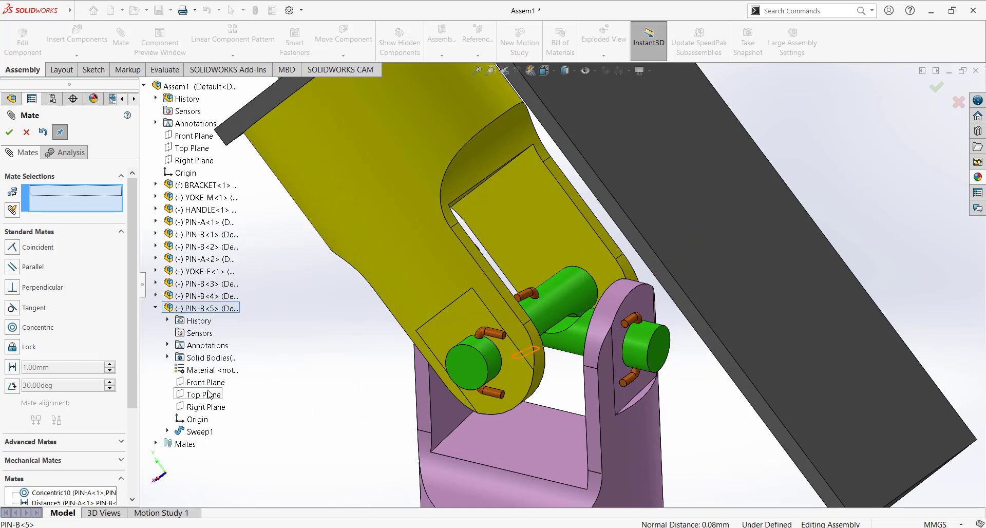
Add a parallel mate between the fifth PIN-B's Right Plane and the first PIN-A's Front Plane, and finish mating
click(208, 407)
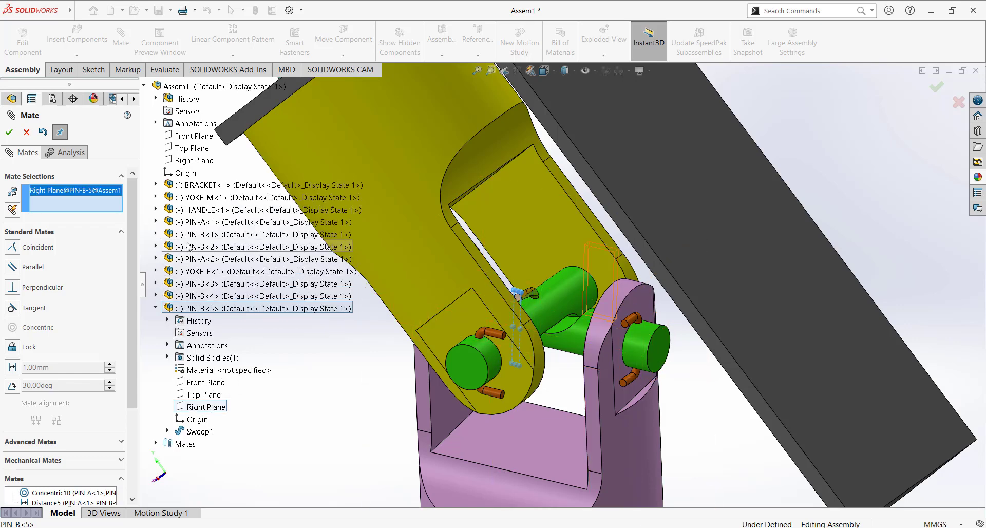
click(158, 223)
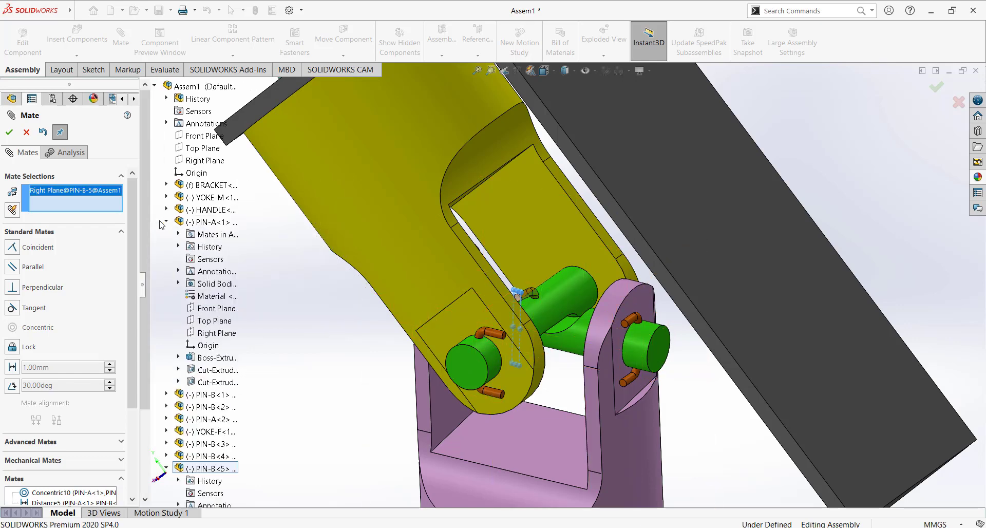
click(226, 309)
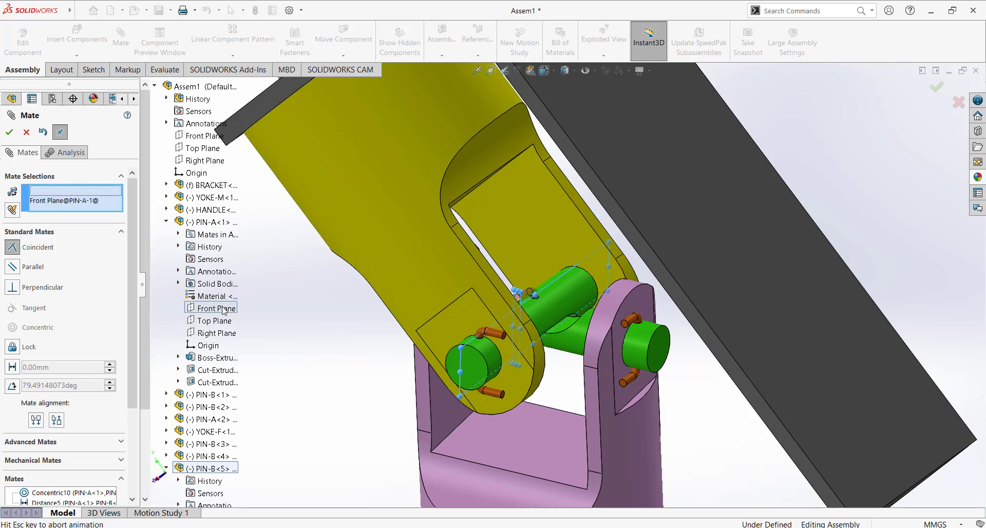
click(13, 267)
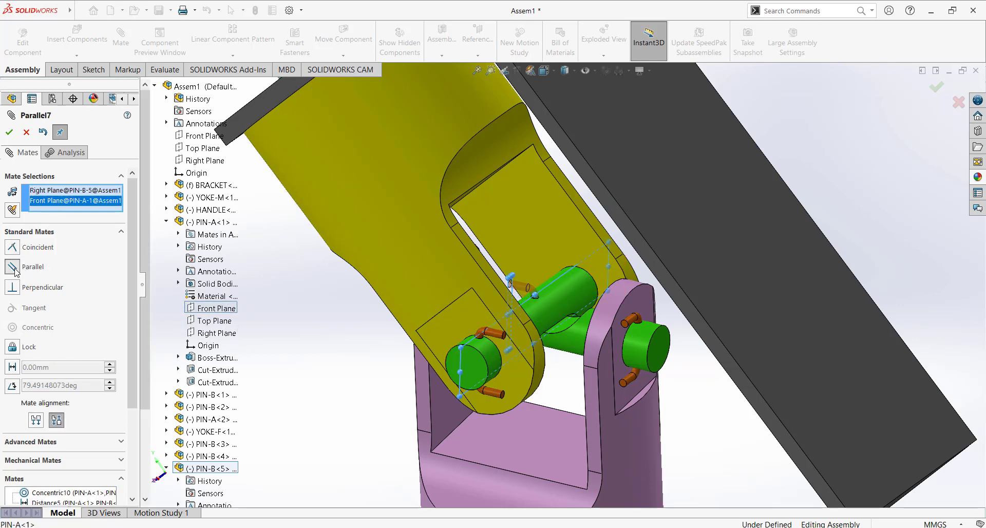
click(10, 131)
click(10, 132)
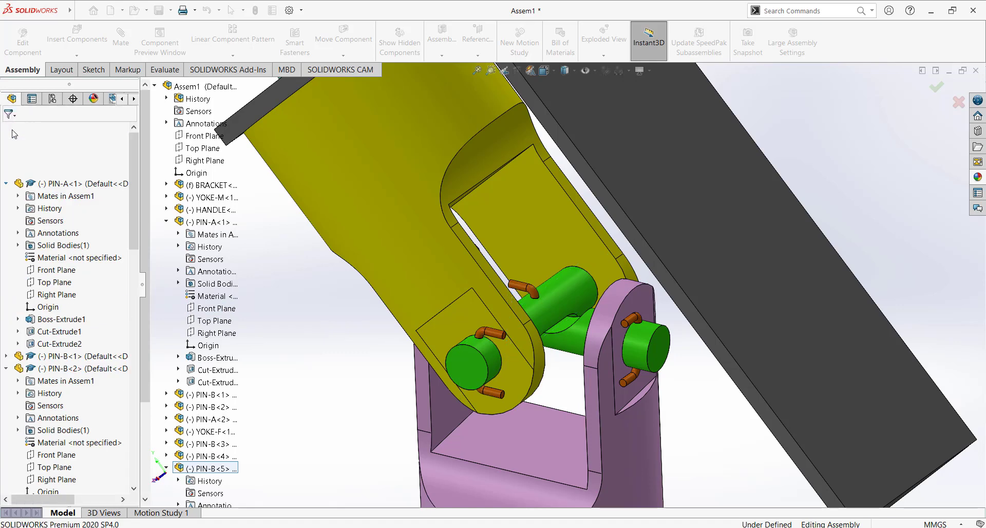
Collapse all expanded pin components in the design tree and show the assembly in isometric view
click(6, 263)
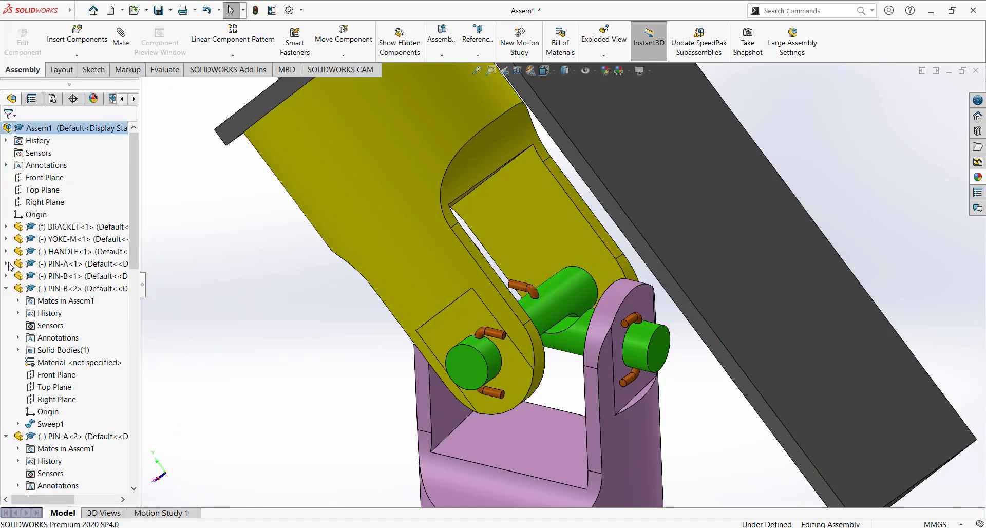
click(10, 288)
click(9, 302)
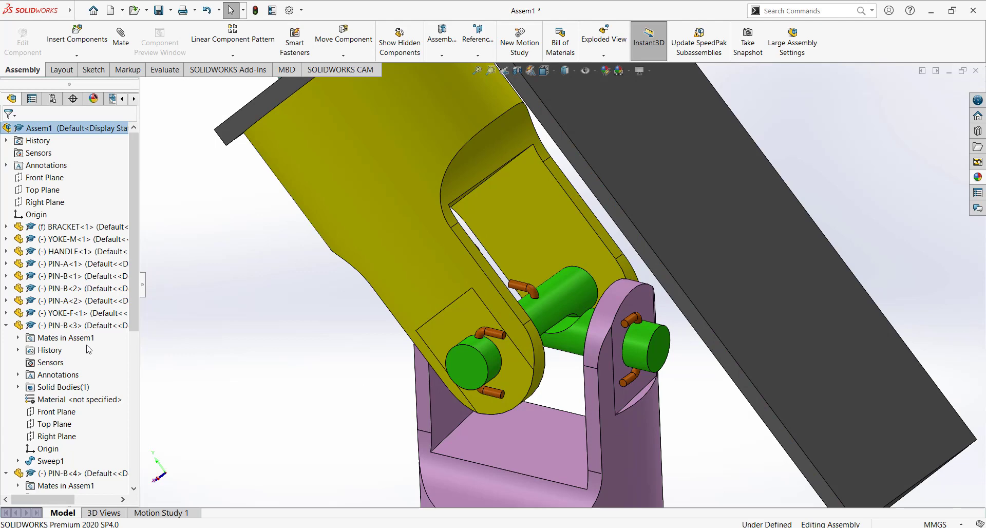
click(7, 325)
click(8, 337)
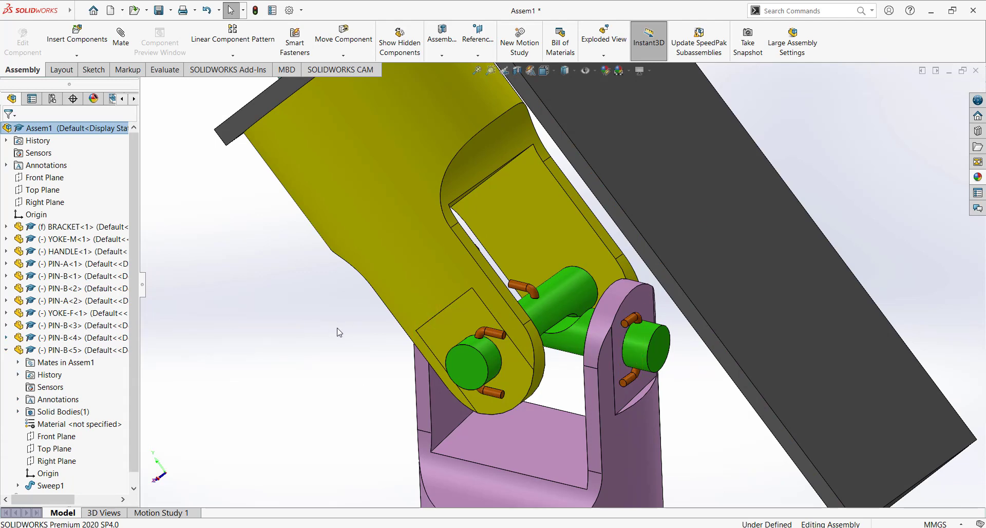
click(6, 350)
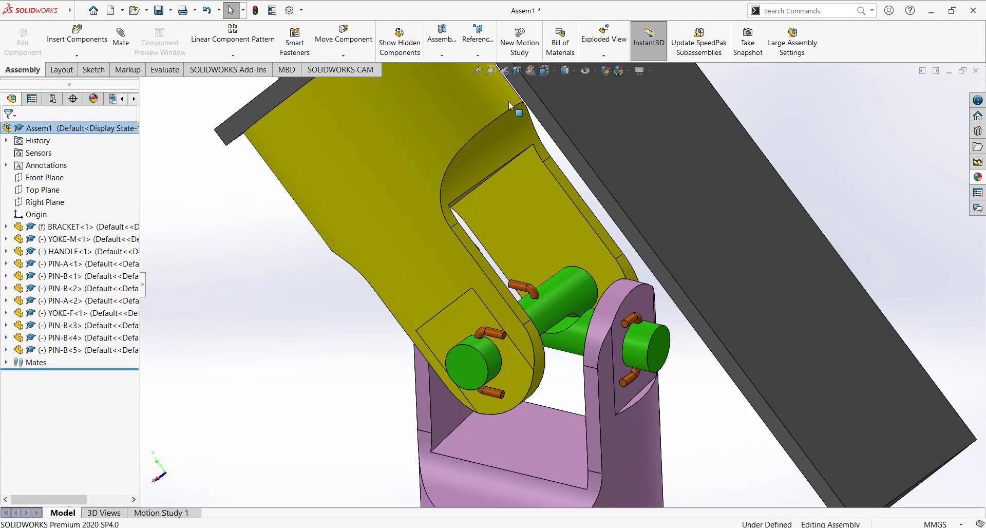
click(554, 71)
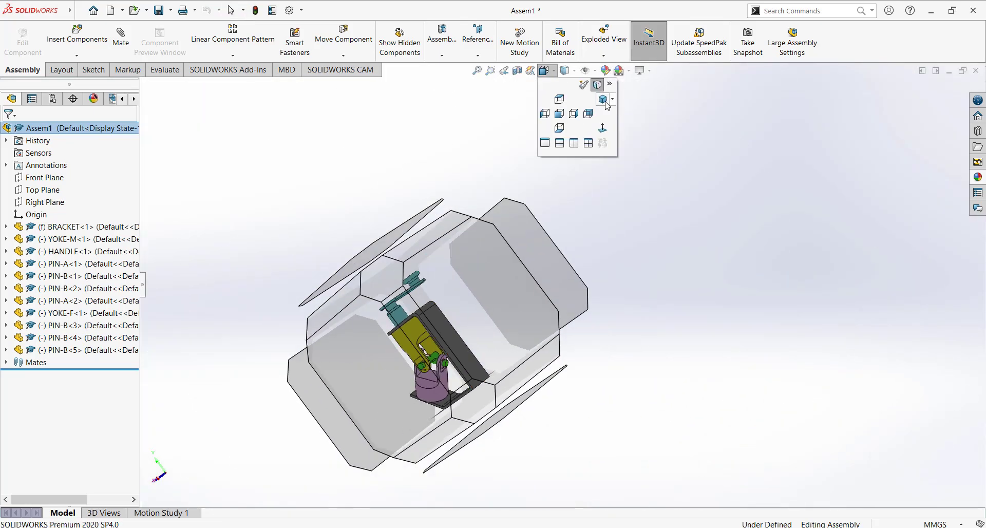
click(604, 100)
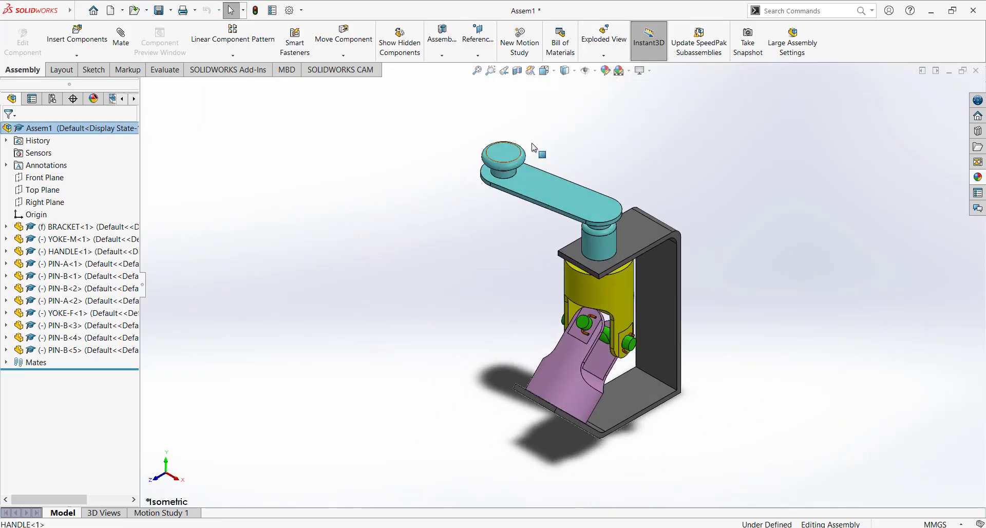